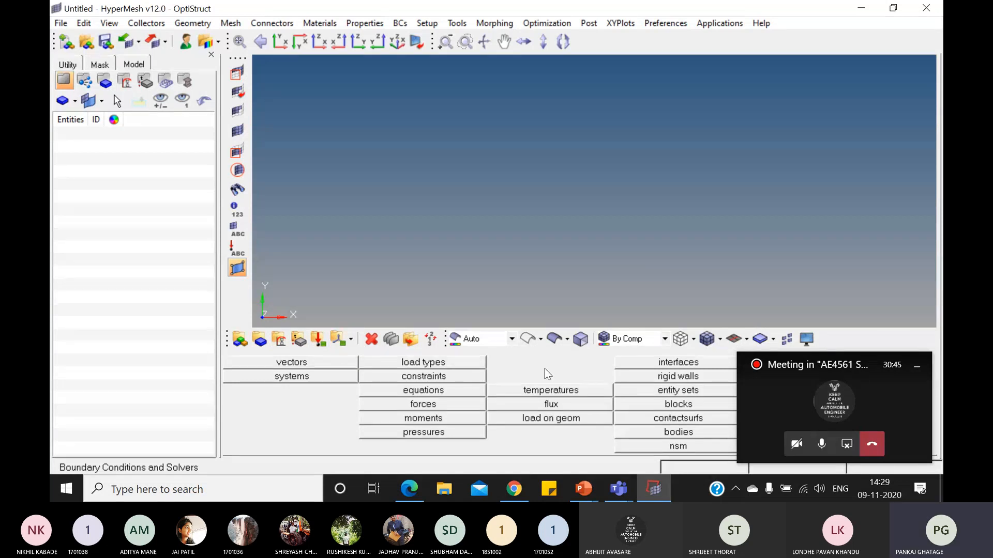
- Look through the command sets for geometry, 1D, 2D, 3D, analysis, tools and post-processing in turn
click(915, 370)
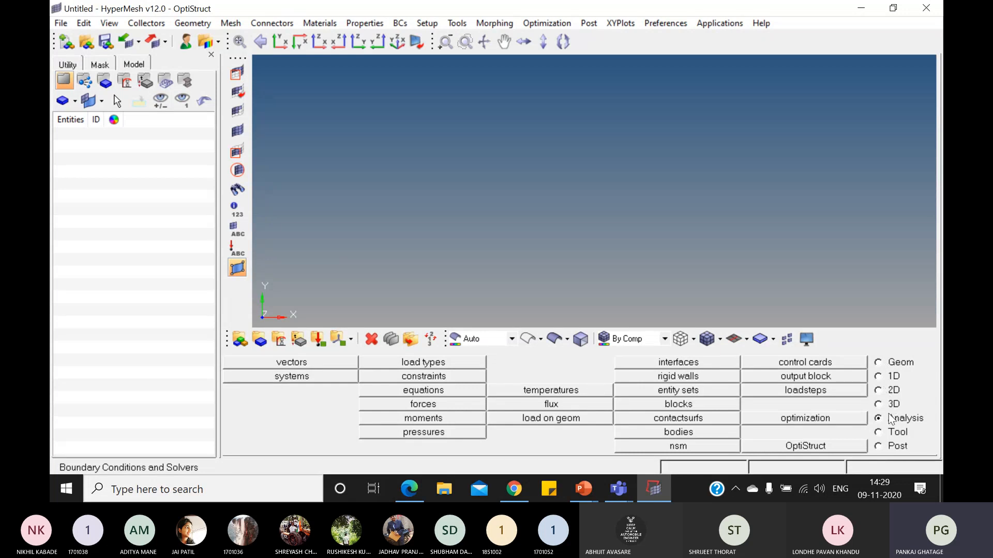
click(880, 364)
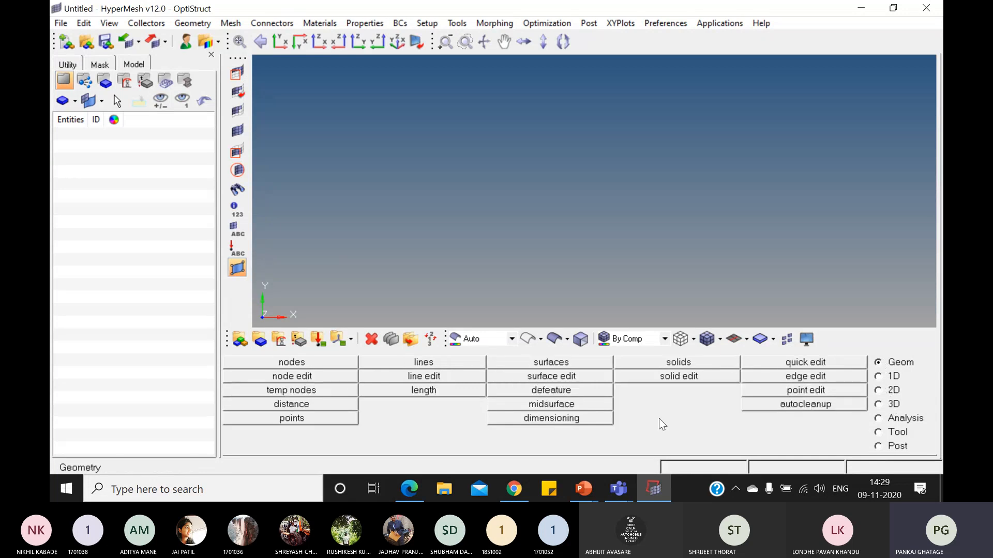
click(890, 381)
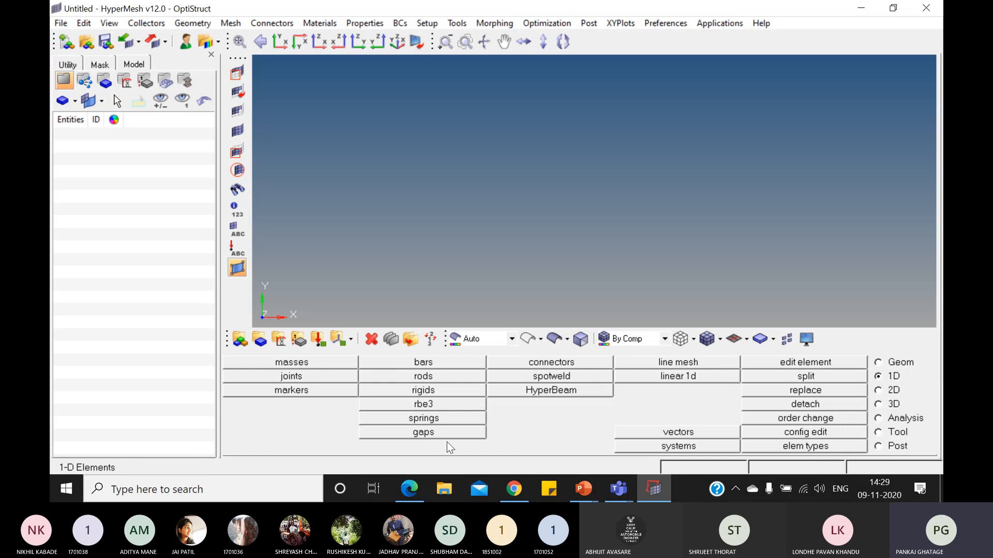
click(880, 392)
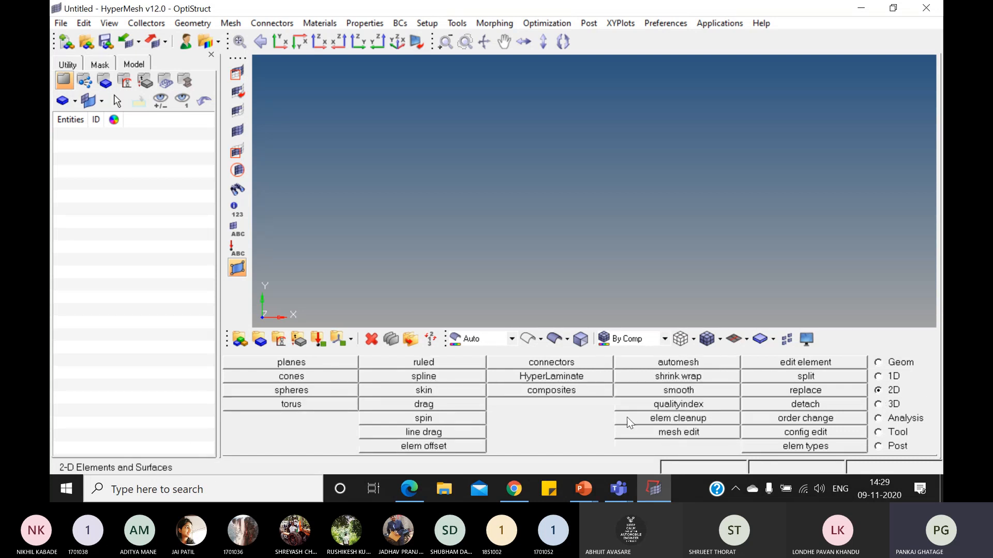
click(882, 406)
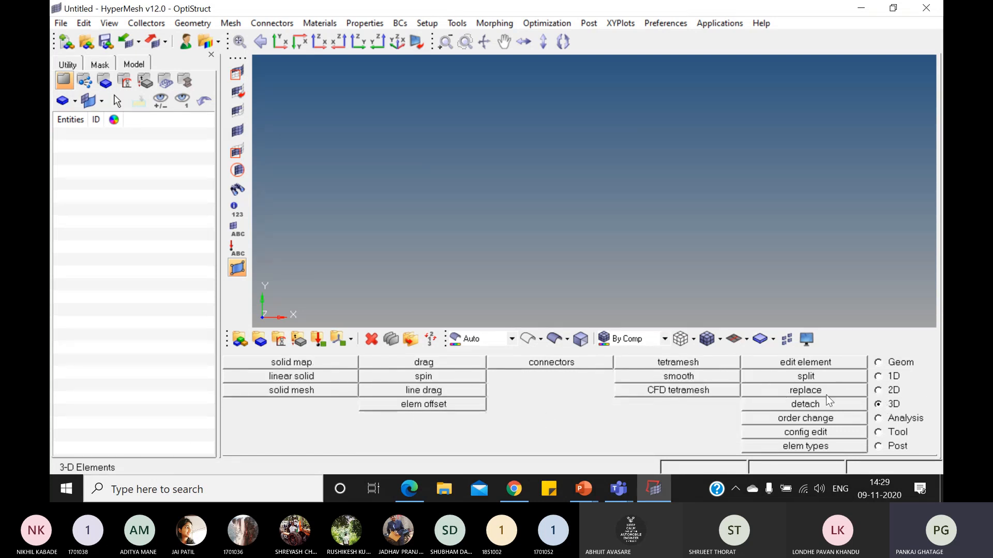
click(881, 420)
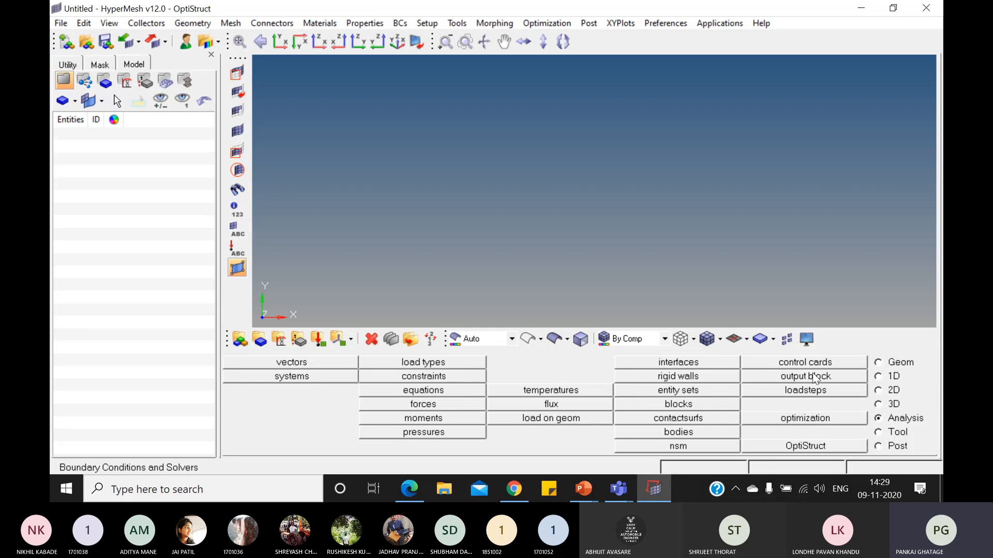
click(895, 435)
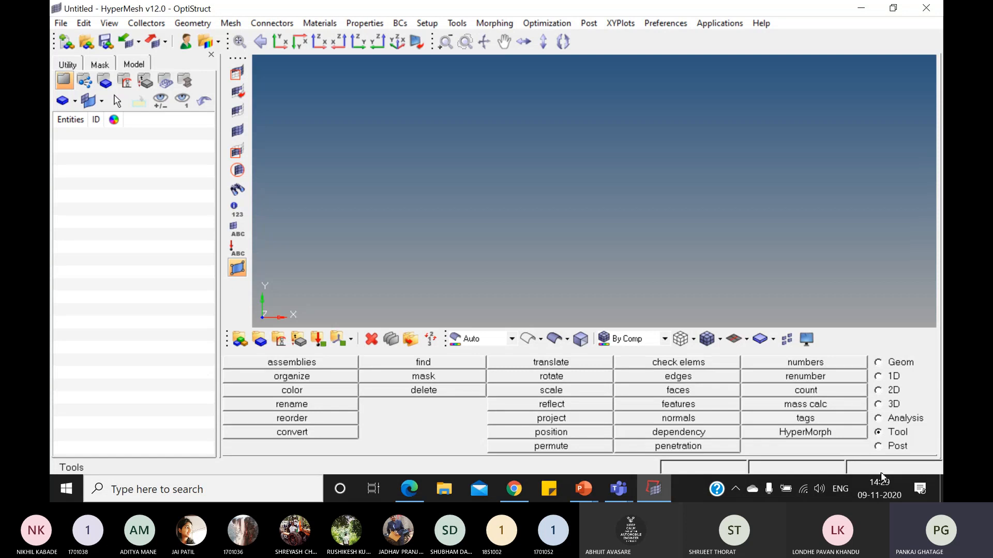
click(877, 446)
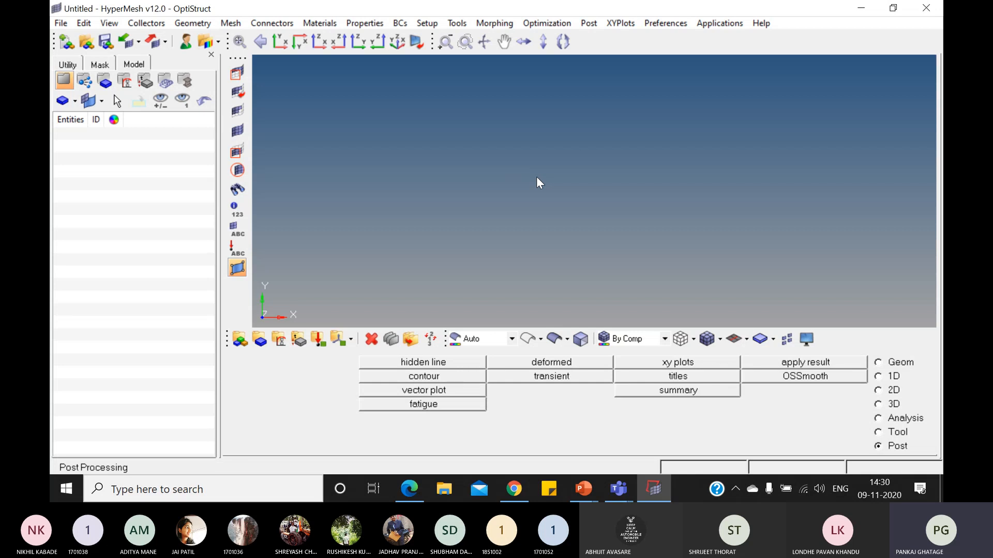
- Minimise HyperMesh and PowerPoint, search Windows for "HYPERWORK", preview its web results, and leave the search
click(860, 7)
click(869, 11)
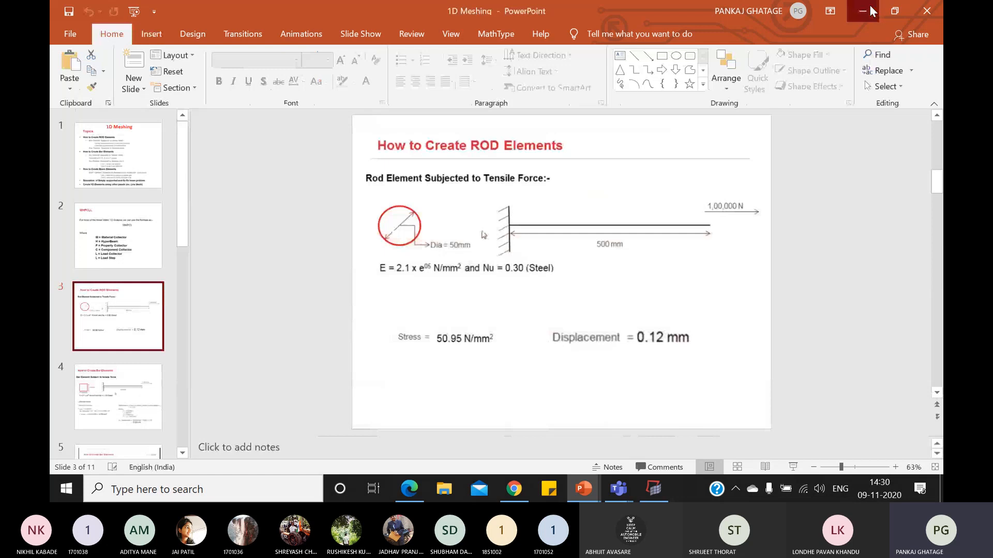
click(870, 10)
click(67, 491)
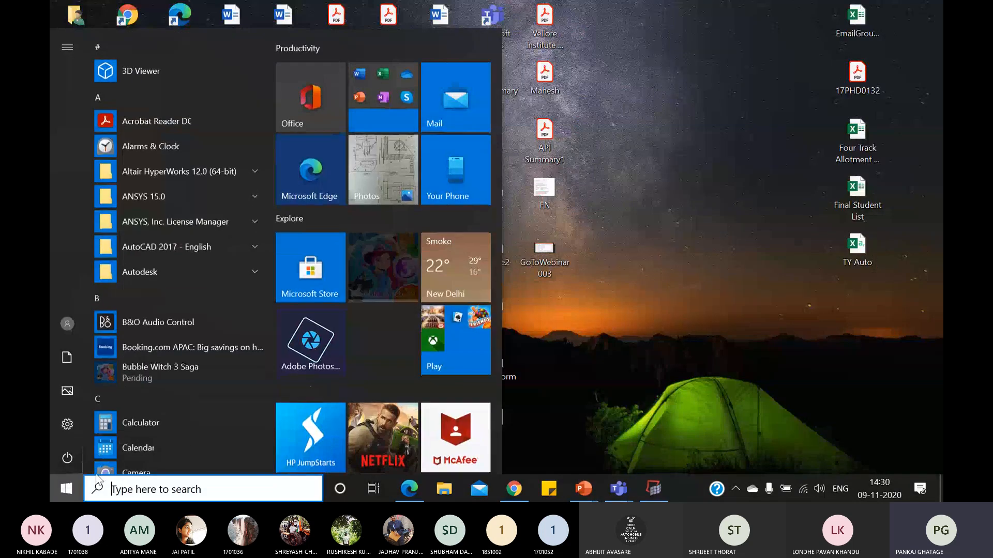
click(119, 487)
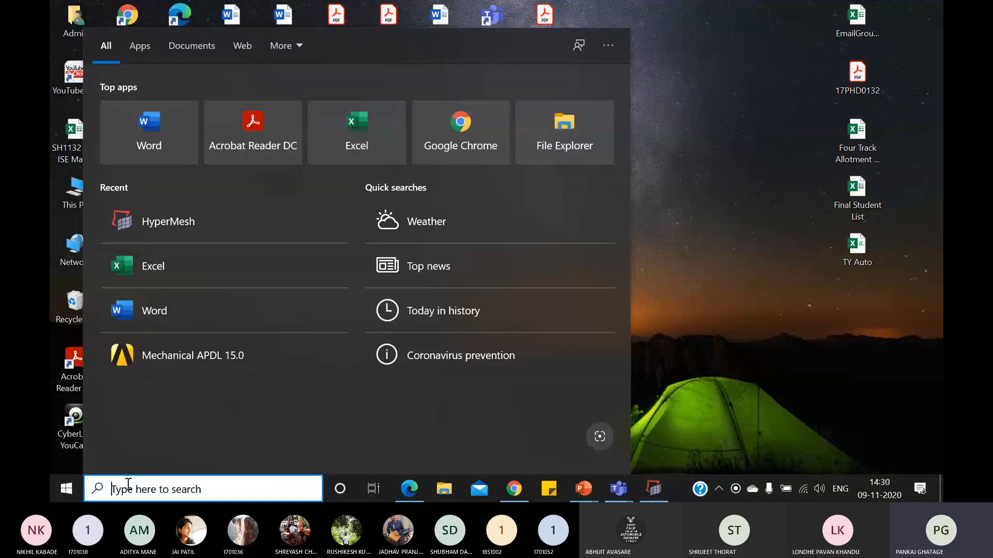
text(H)
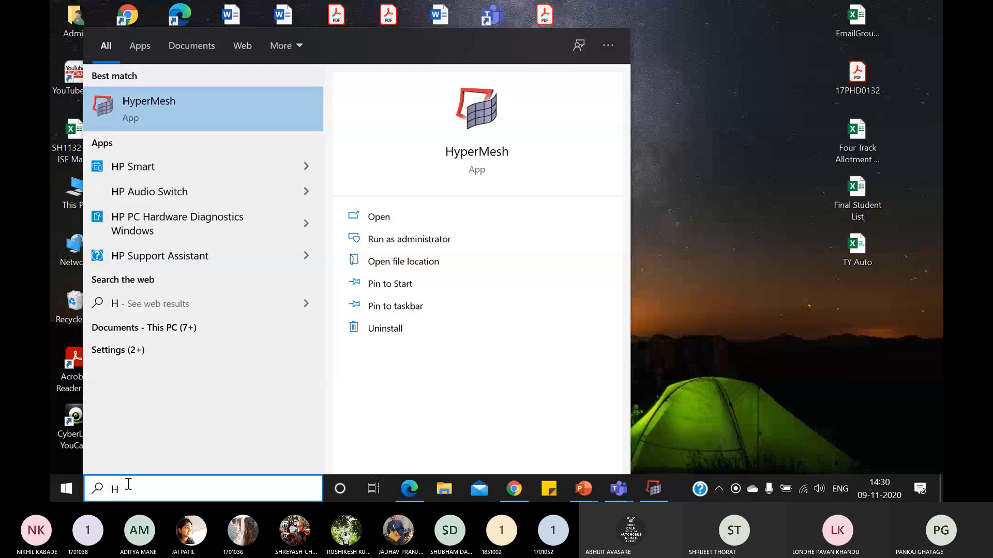
text(YPWER)
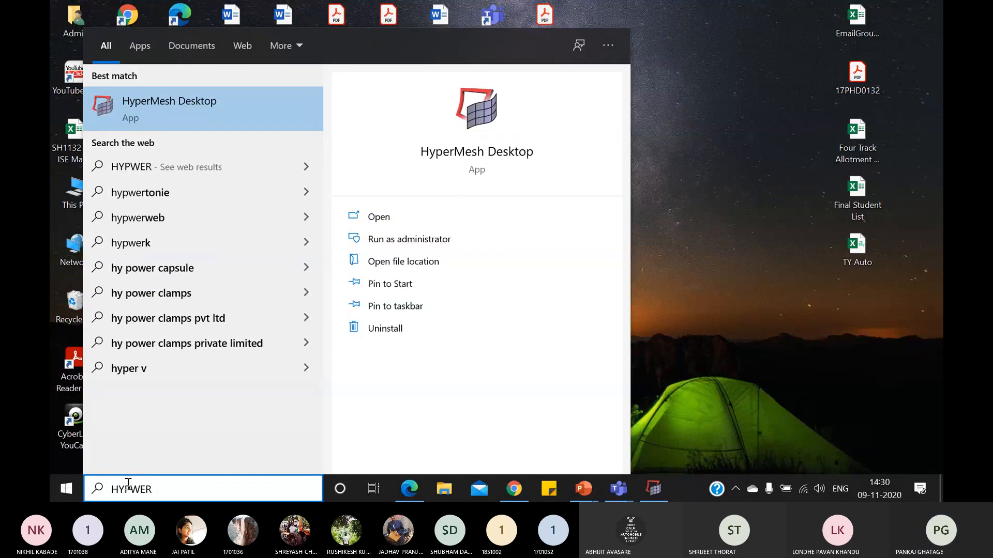
key(BackSpace)
key(BackSpace)
key(BackSpace)
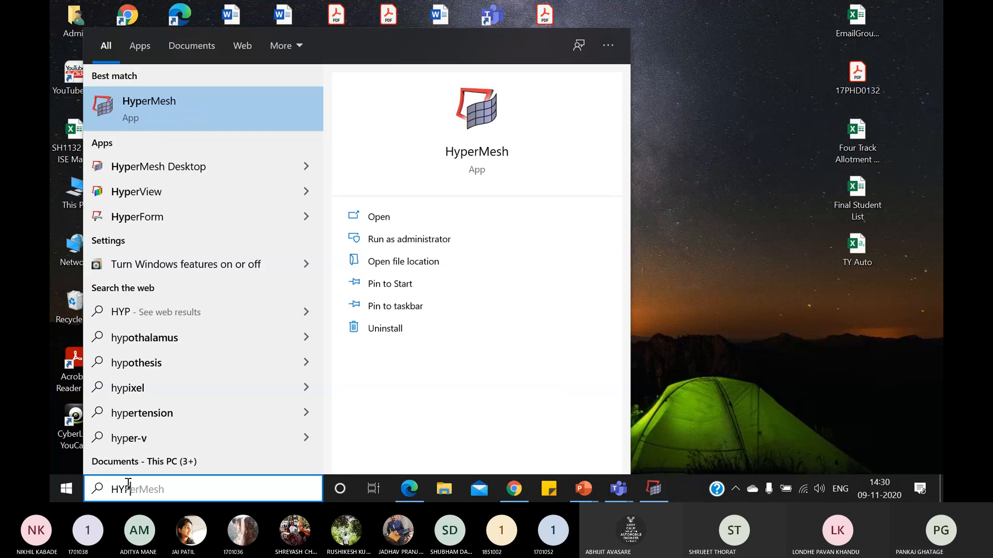
text(WORK)
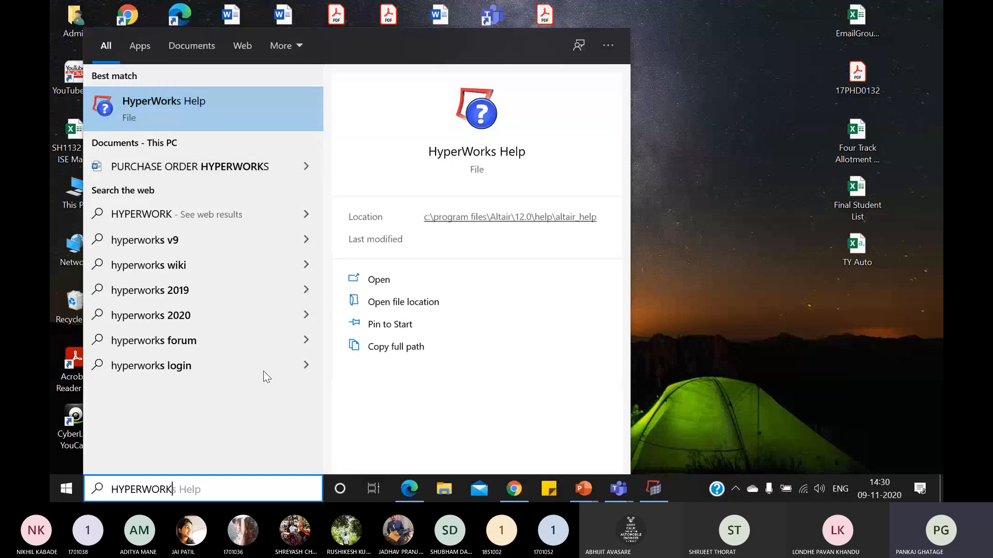
click(302, 212)
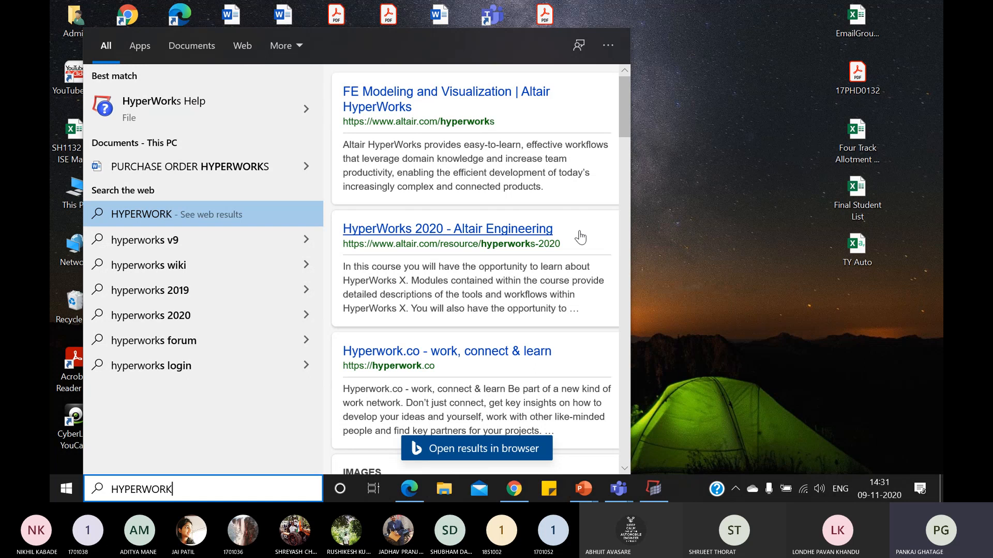
click(690, 191)
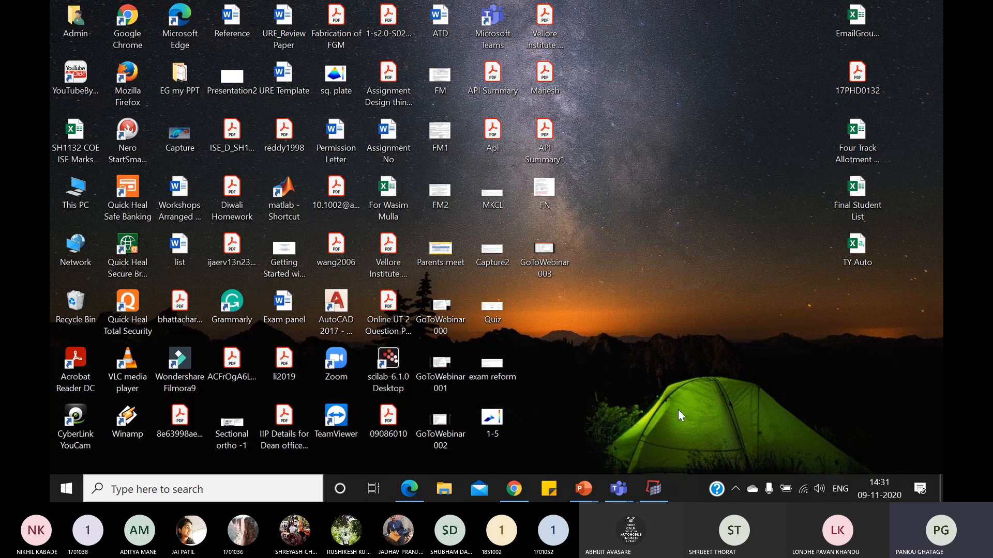
- Switch back to HyperMesh, show the analysis commands, and examine the solver choices in the user profiles without changing them
click(656, 487)
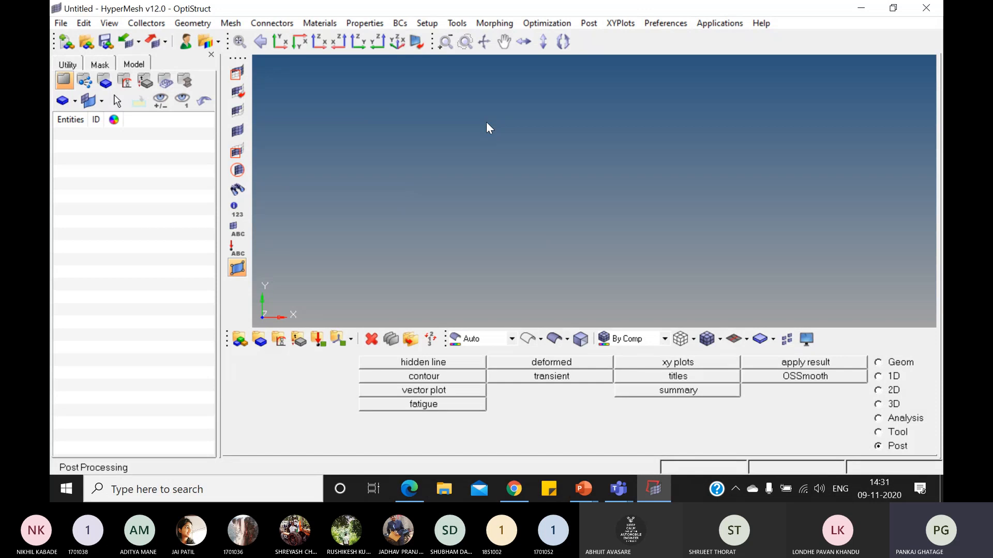
click(905, 419)
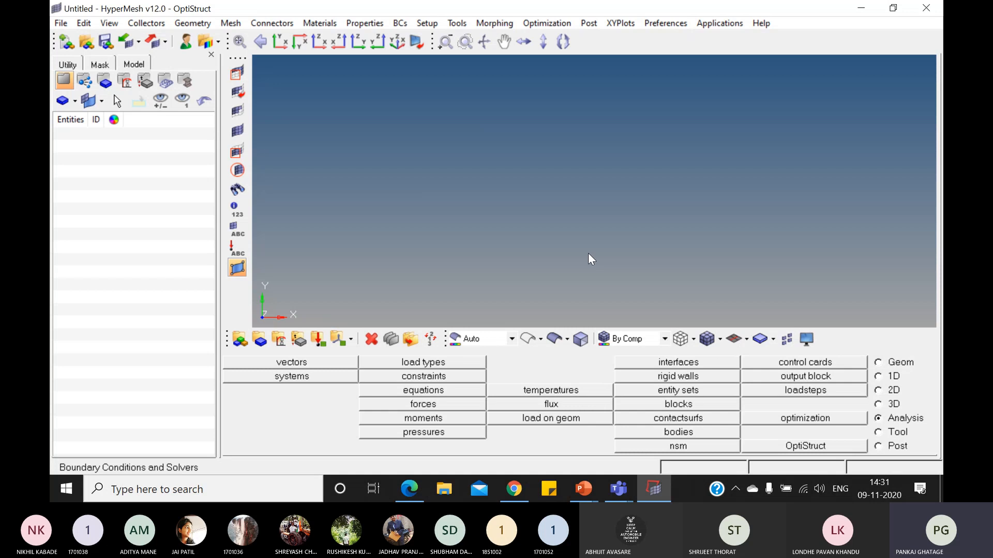
click(186, 42)
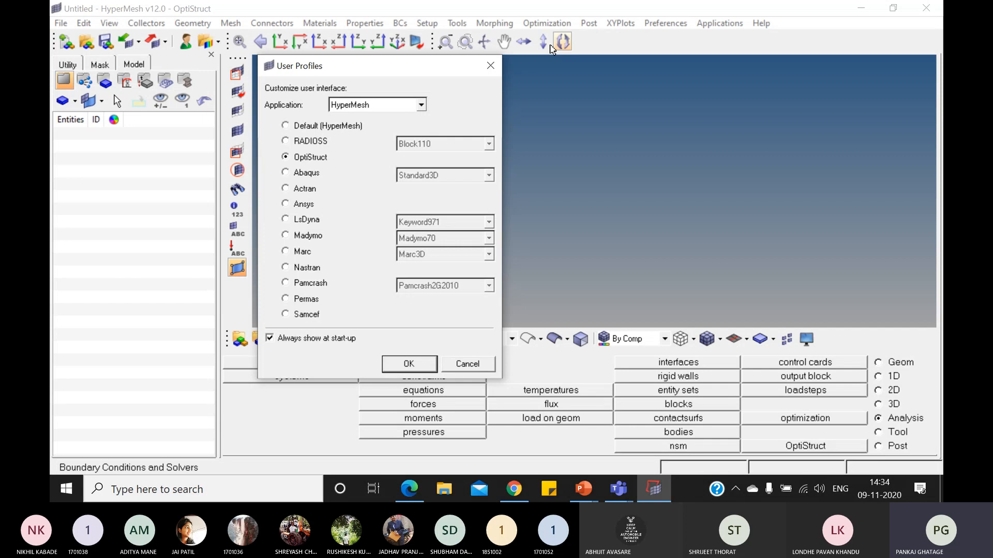
click(489, 66)
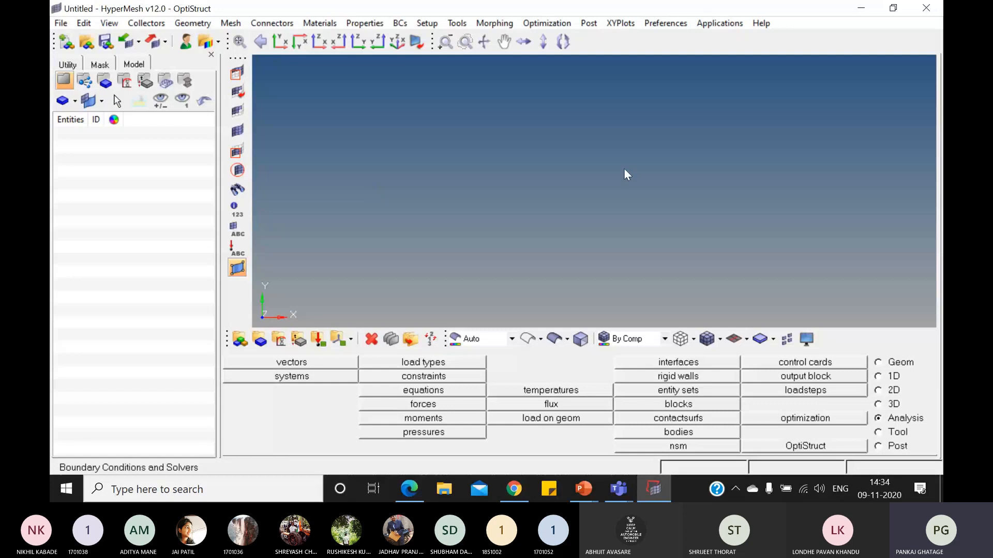
- Search Windows for HyperMesh Desktop and accept the OptiStruct user profile for HyperMesh
click(862, 9)
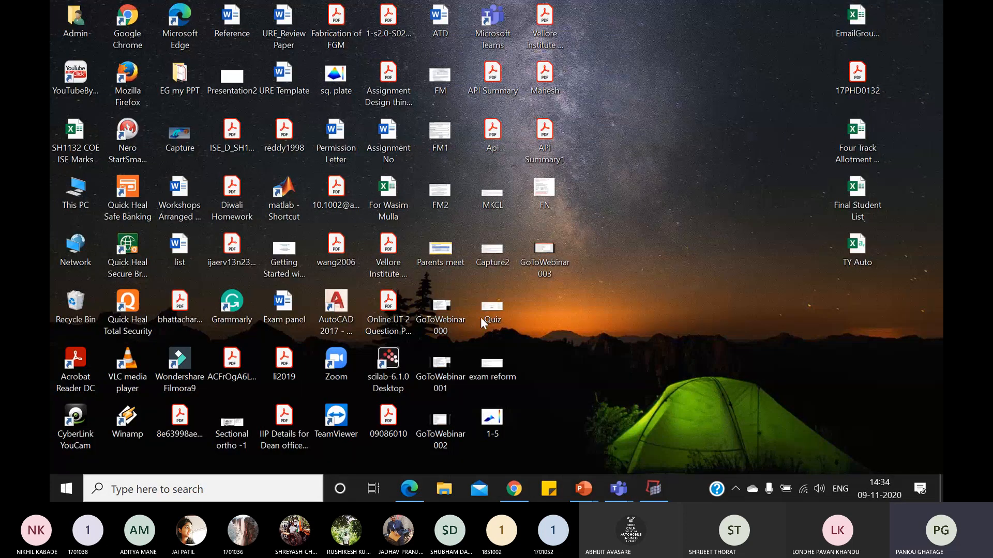
click(226, 497)
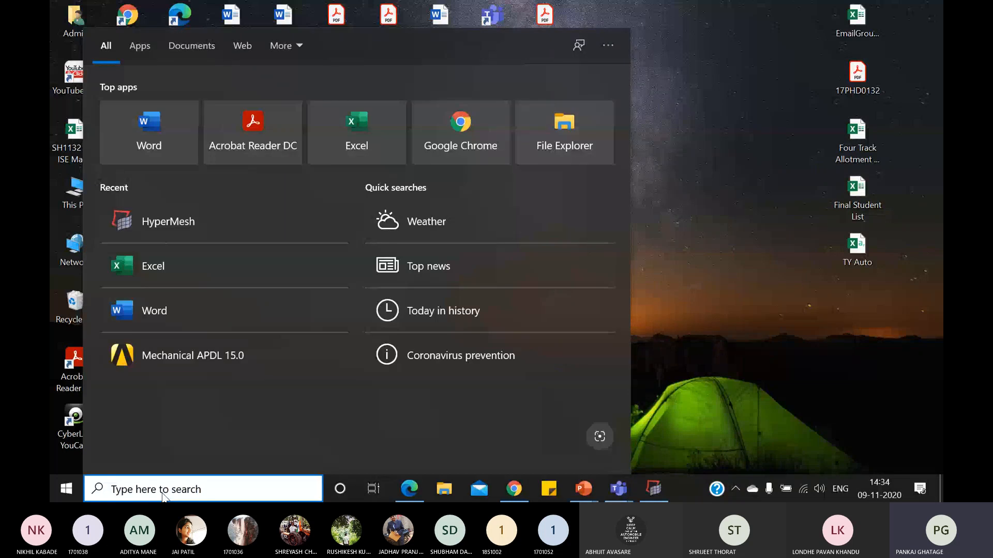
text(HYPW)
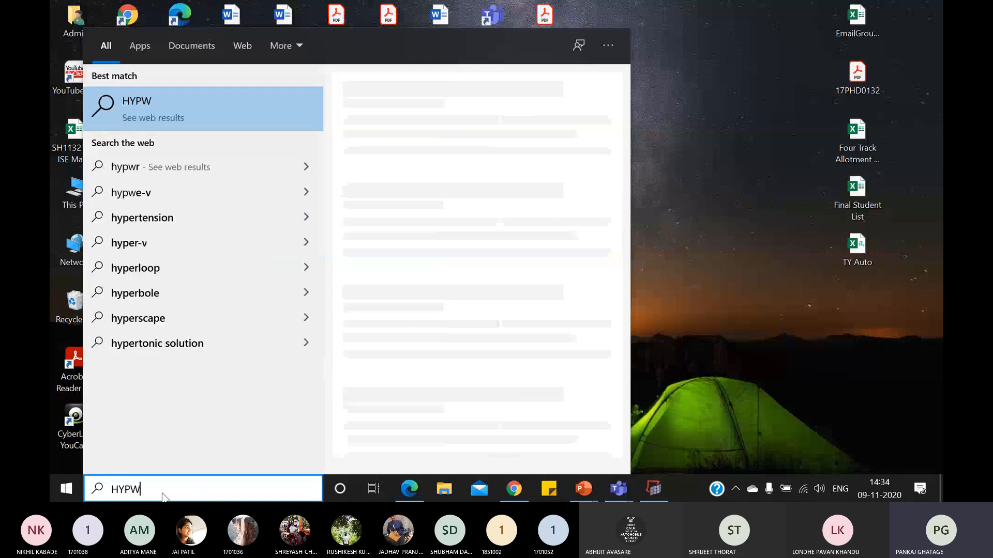
text(ER)
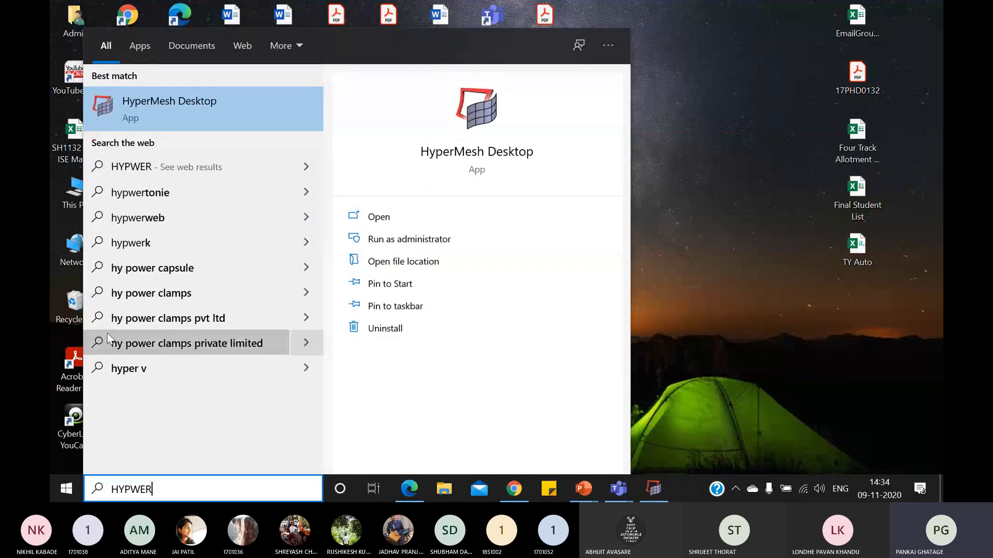
click(175, 115)
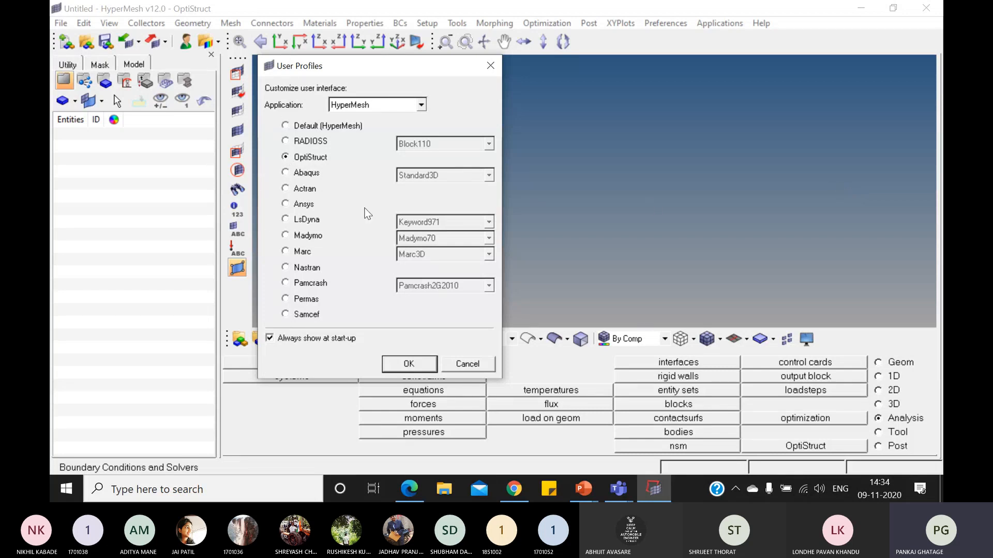
click(421, 365)
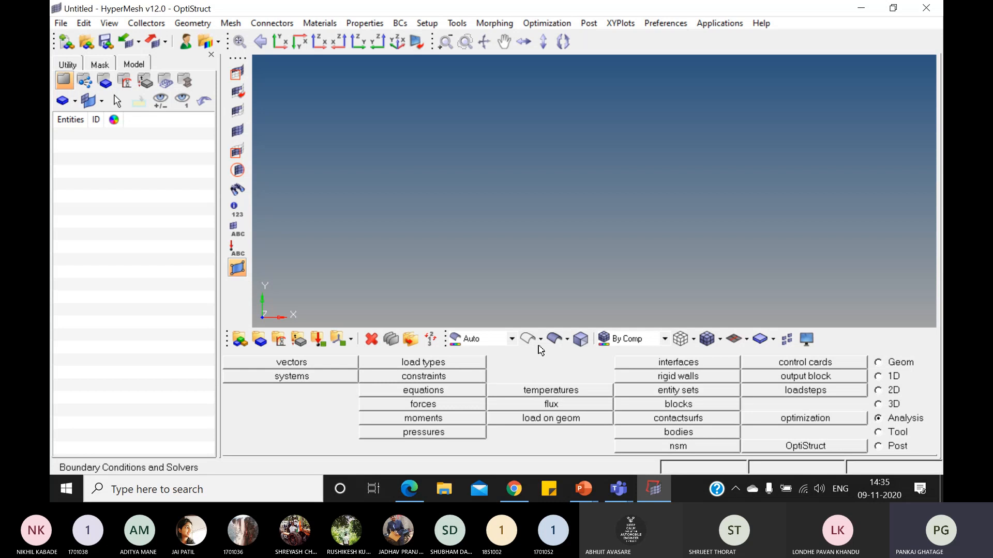
- Switch to the 1D Meshing presentation in PowerPoint and review the ROD element tensile-force problem and the MHPCLL formula slide
mouse_move(593, 486)
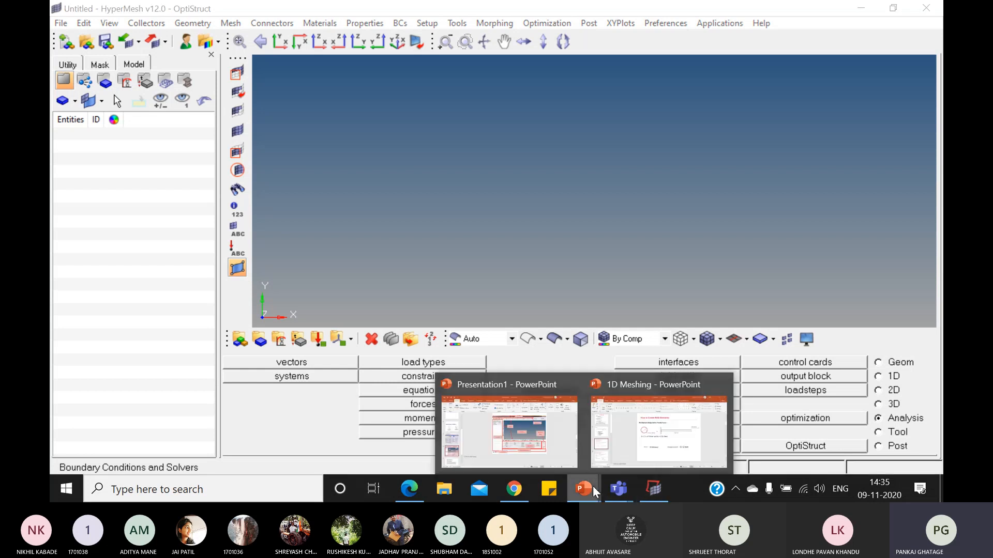
click(641, 449)
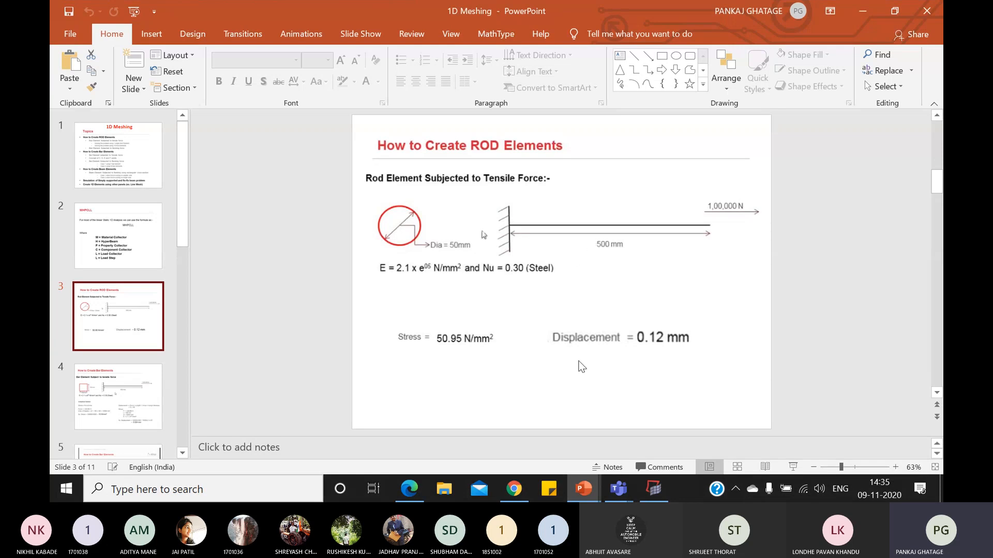
click(650, 488)
click(647, 483)
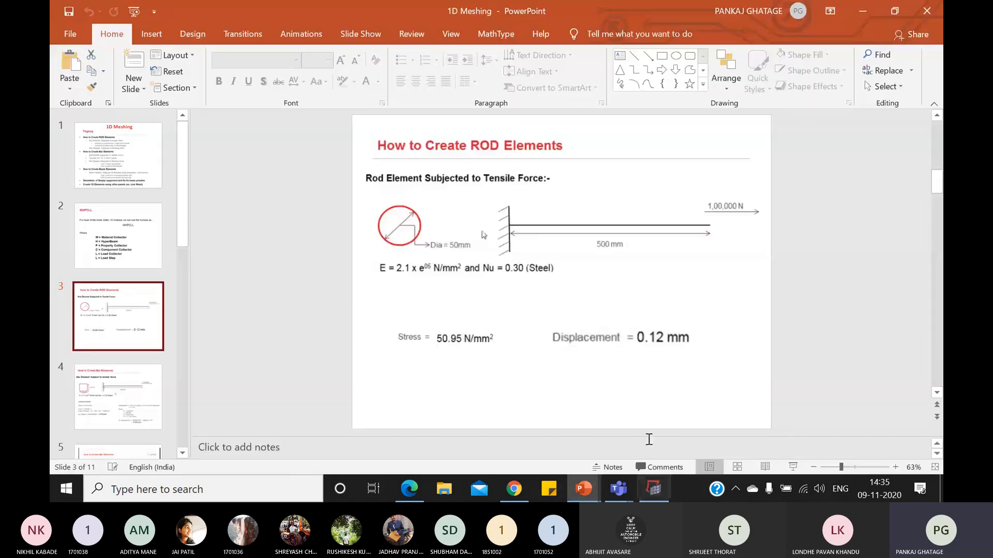
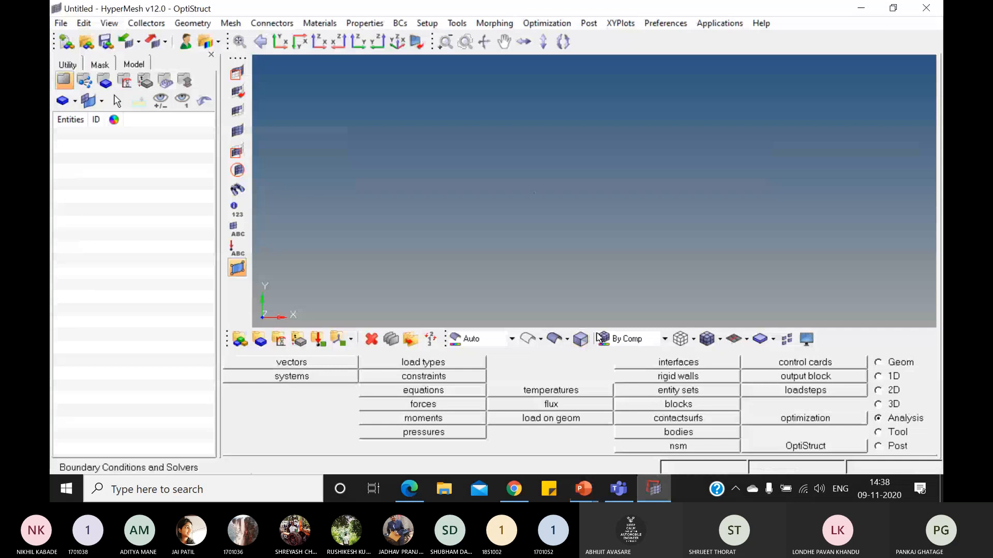
click(655, 489)
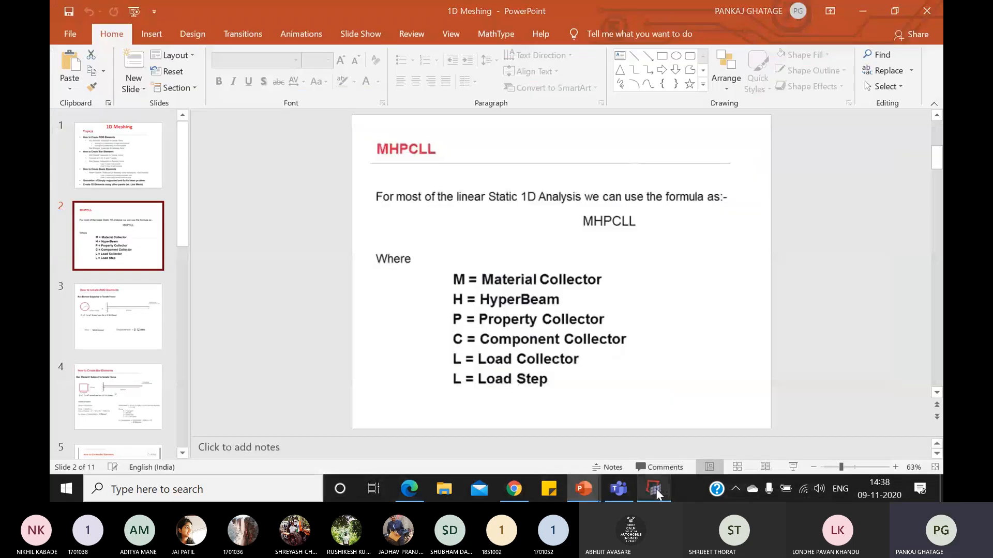
- Switch back to HyperMesh and look over the 1D element commands, including HyperBeam, and the analysis commands
click(655, 489)
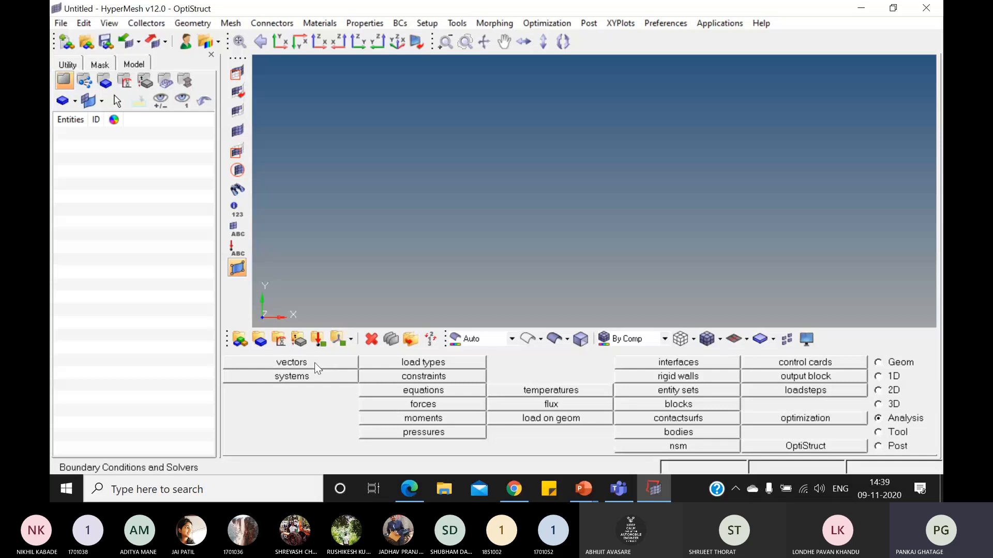
click(878, 376)
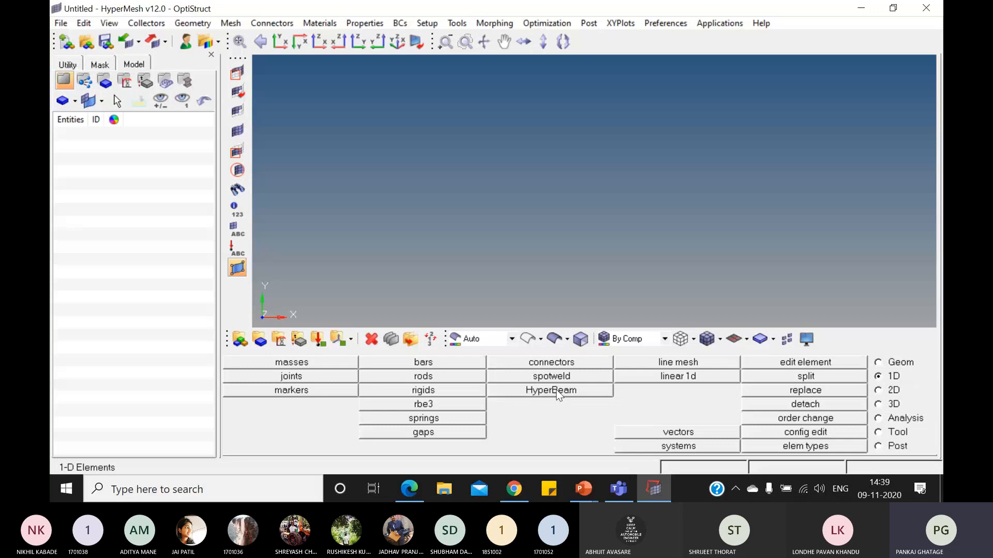
click(902, 420)
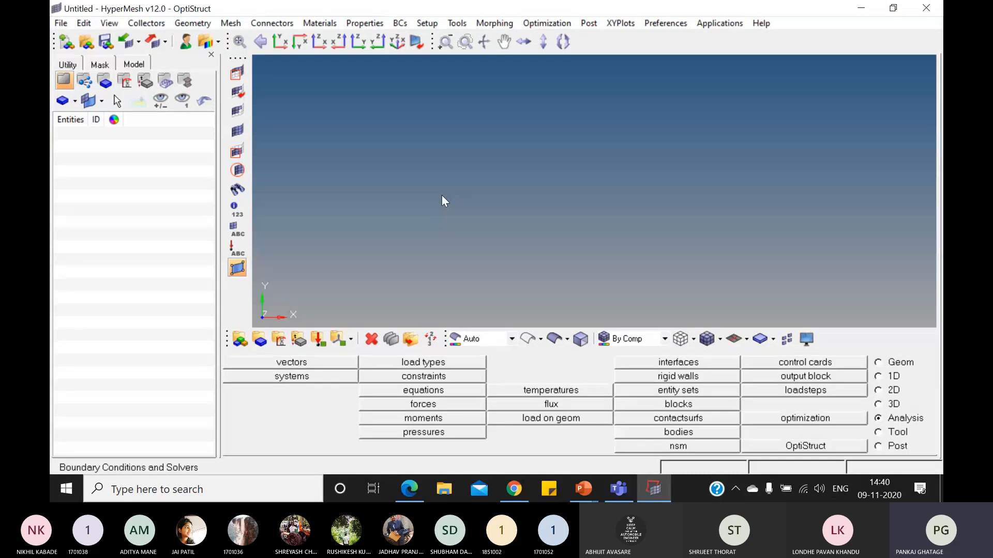
- Start a new material named STEEL and give it a green colour
click(280, 342)
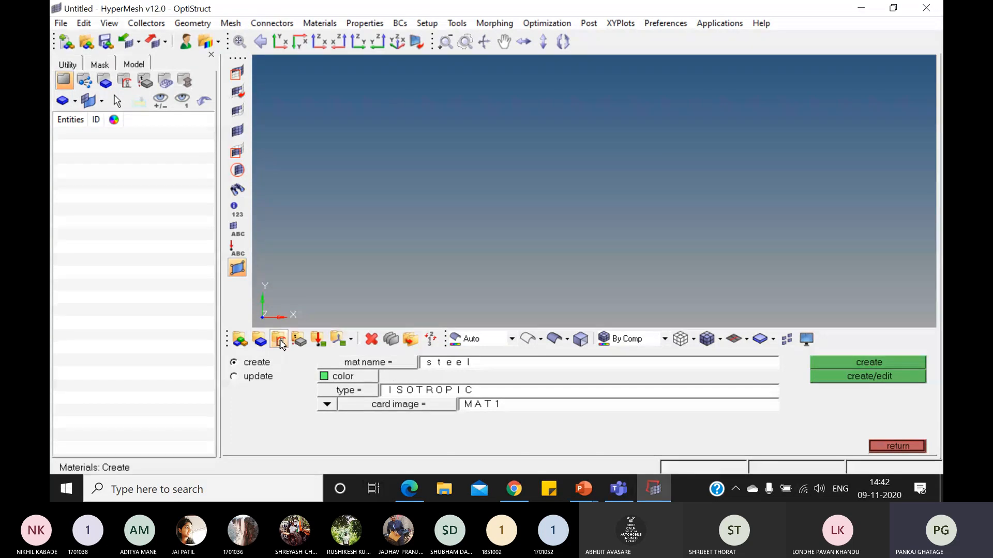
click(457, 368)
text(STEEL)
click(364, 378)
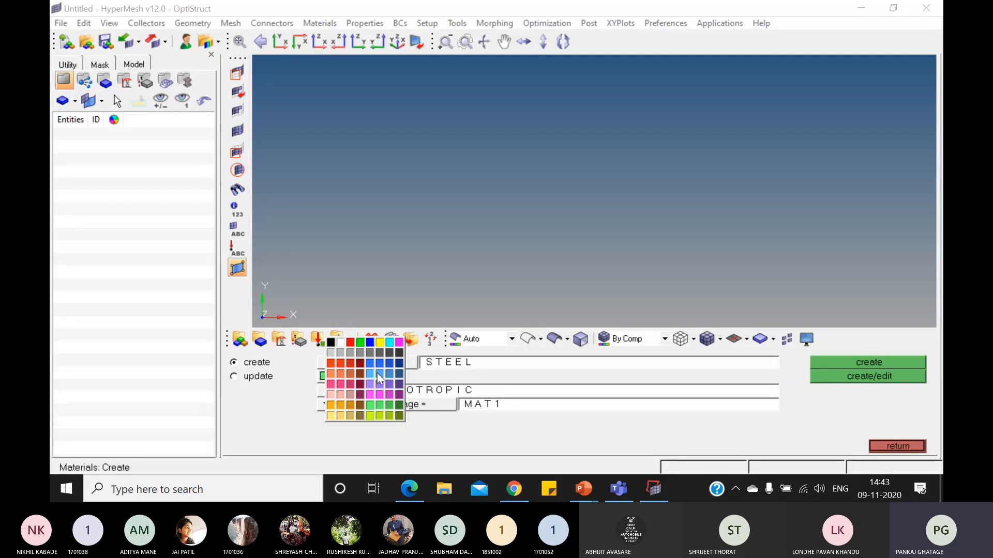
click(341, 376)
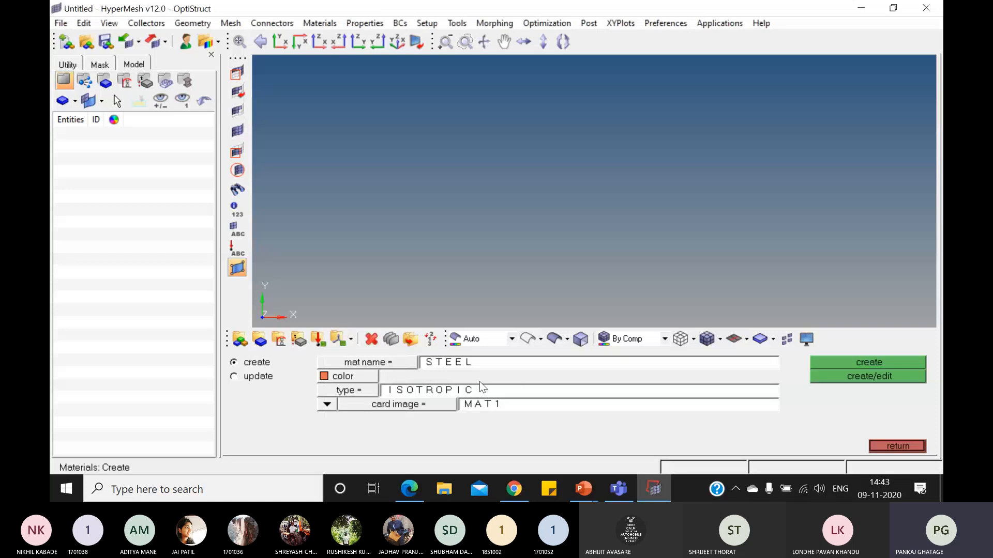
click(370, 381)
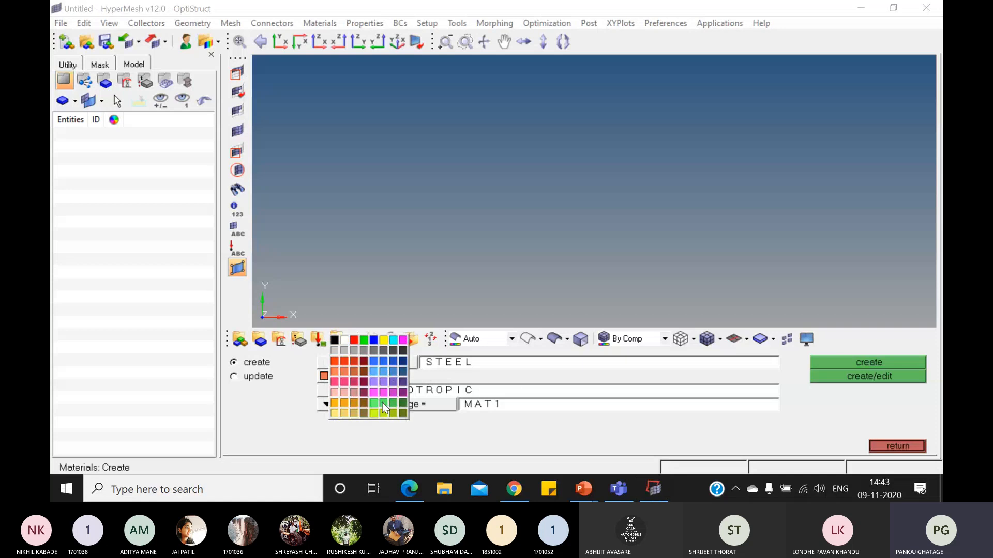
click(367, 373)
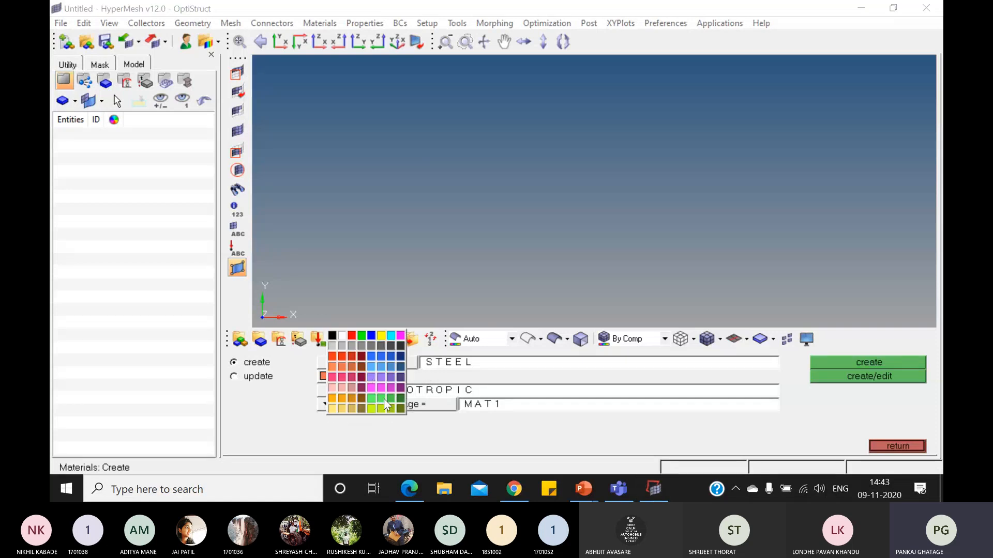
click(379, 397)
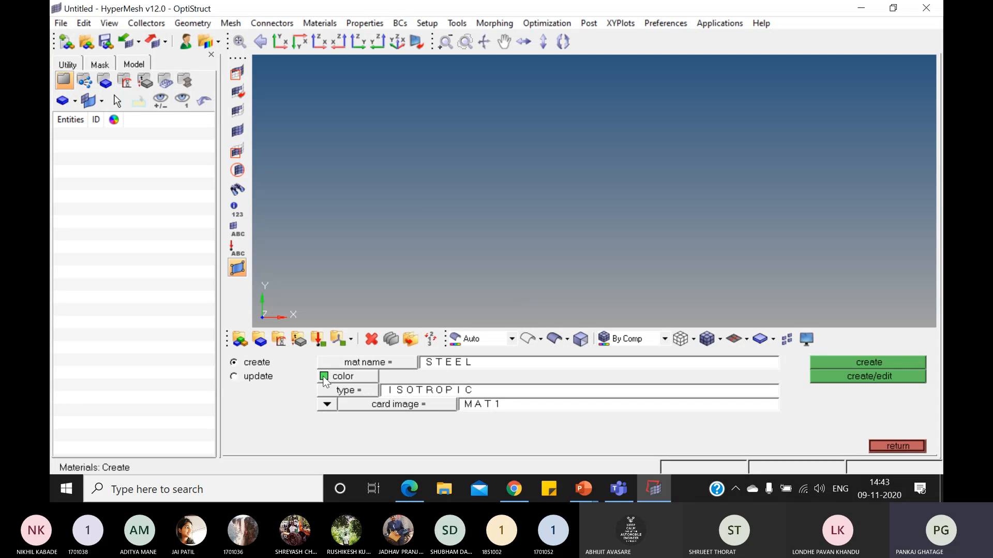
- Set the STEEL material's type to ISOTROPIC and look over the other available material types
click(358, 389)
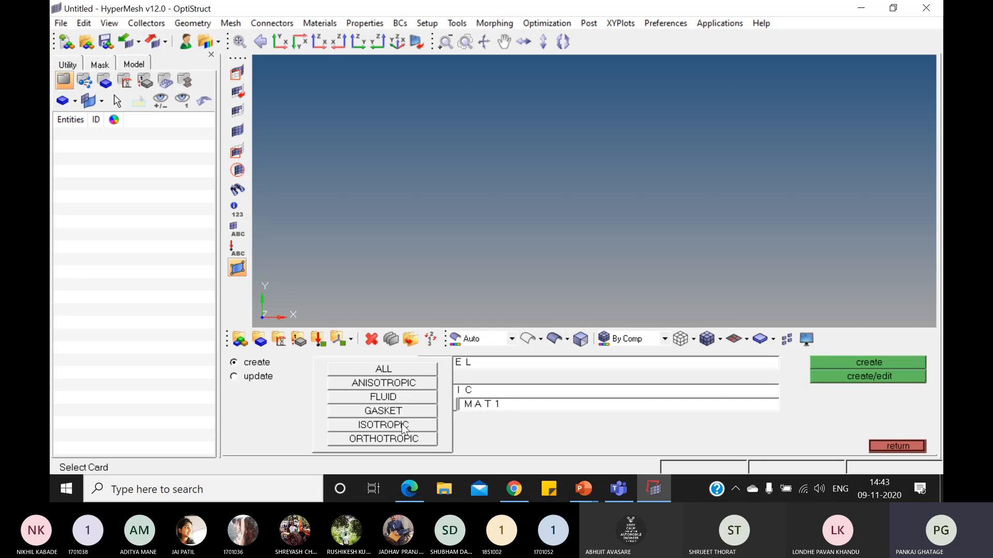
click(403, 425)
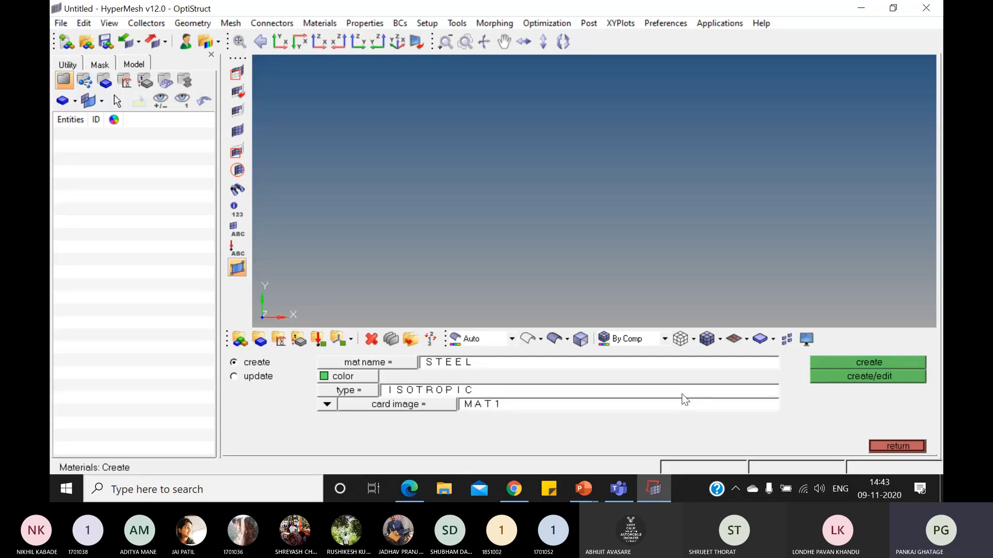
click(417, 394)
click(365, 390)
click(383, 425)
click(354, 390)
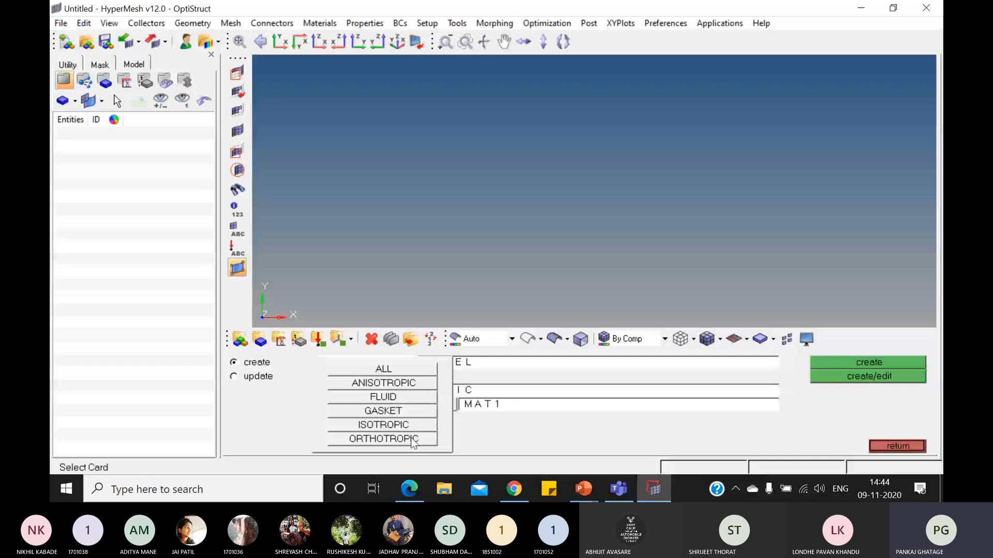
click(496, 438)
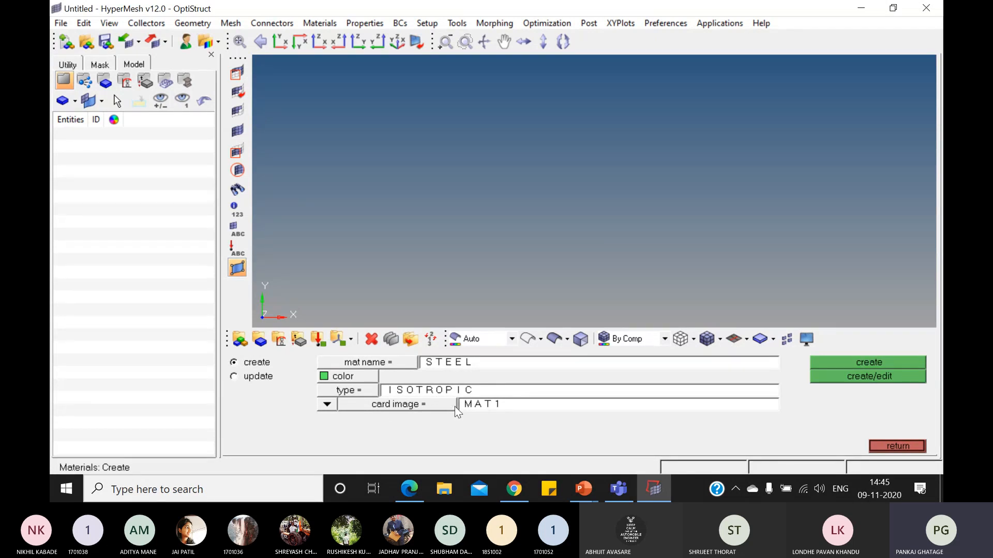
- Review the card image creation methods, keep MAT1, and create the STEEL material with its card open for editing
click(327, 404)
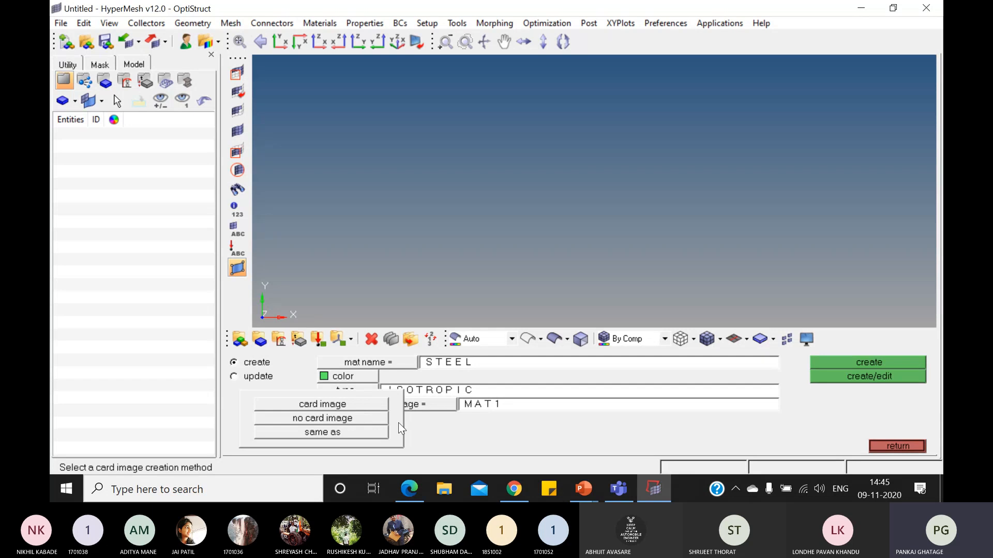
click(458, 407)
click(462, 407)
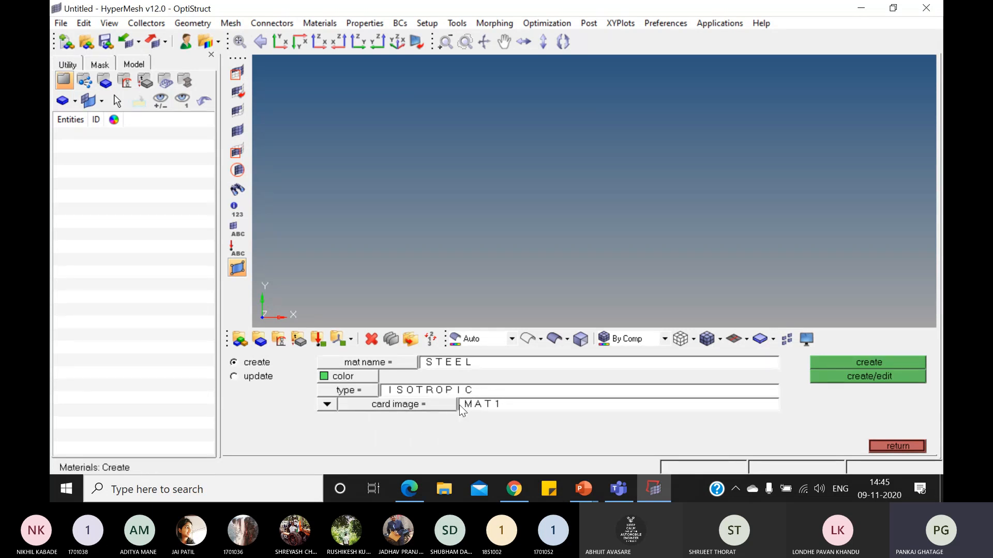
click(460, 406)
click(328, 404)
click(865, 377)
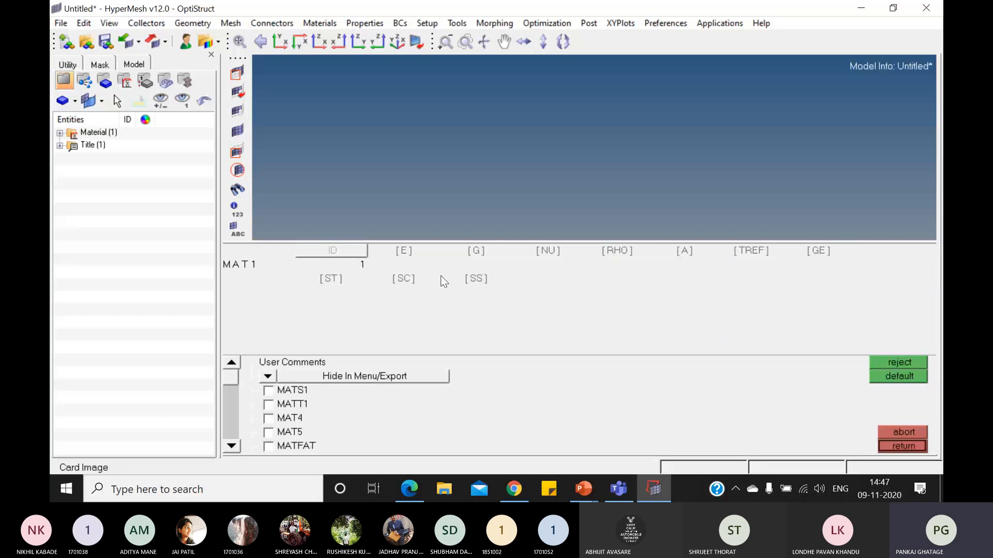
- Enable E at 2.1e+05 and NU at 0.300 on the MAT1 card and finish editing it
click(407, 250)
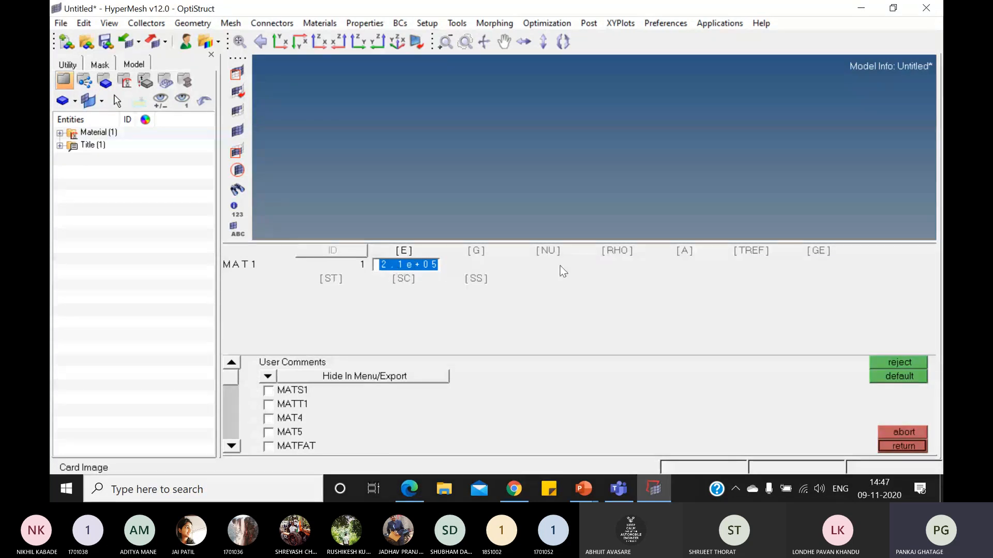
click(550, 252)
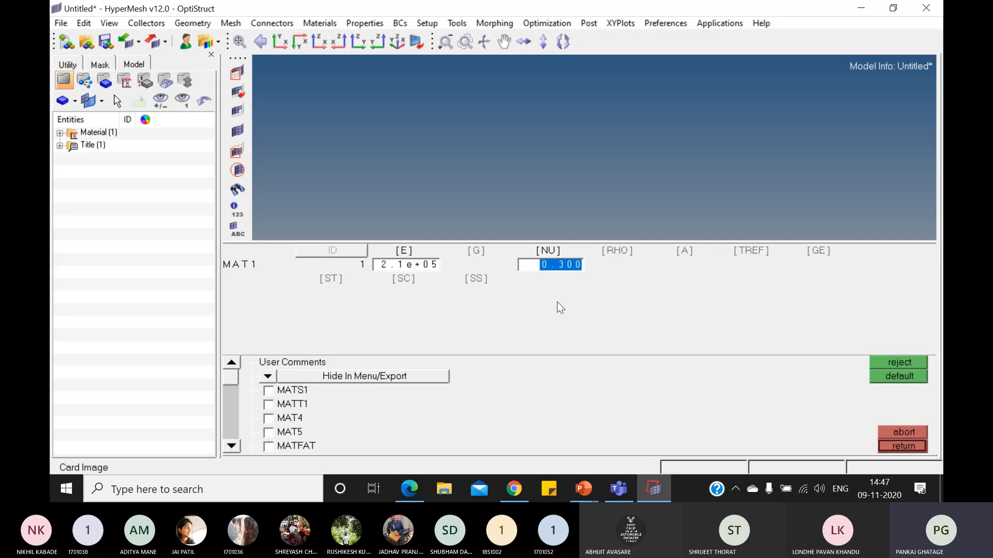
click(903, 445)
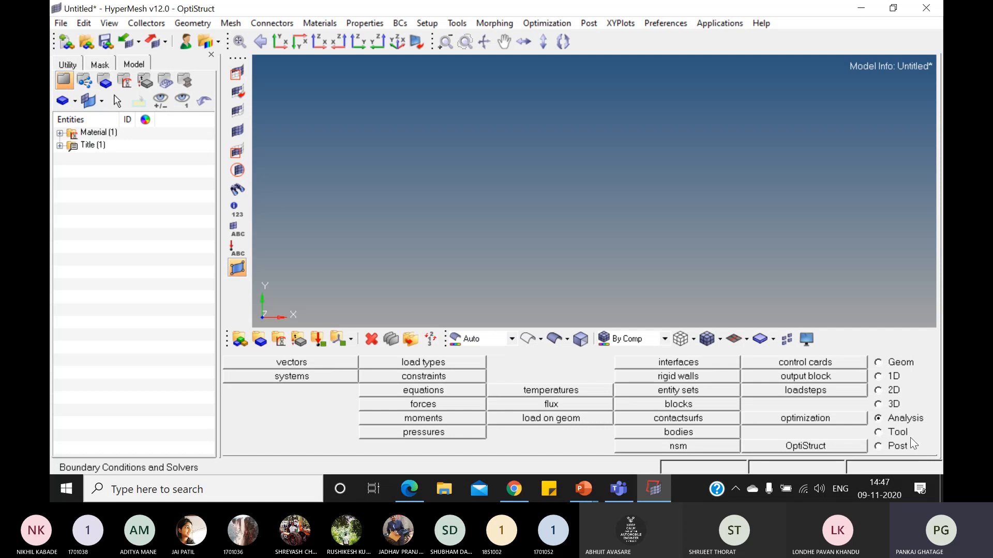
- Expand the Material folder in the model tree and examine the commands available for STEEL without applying any
click(60, 133)
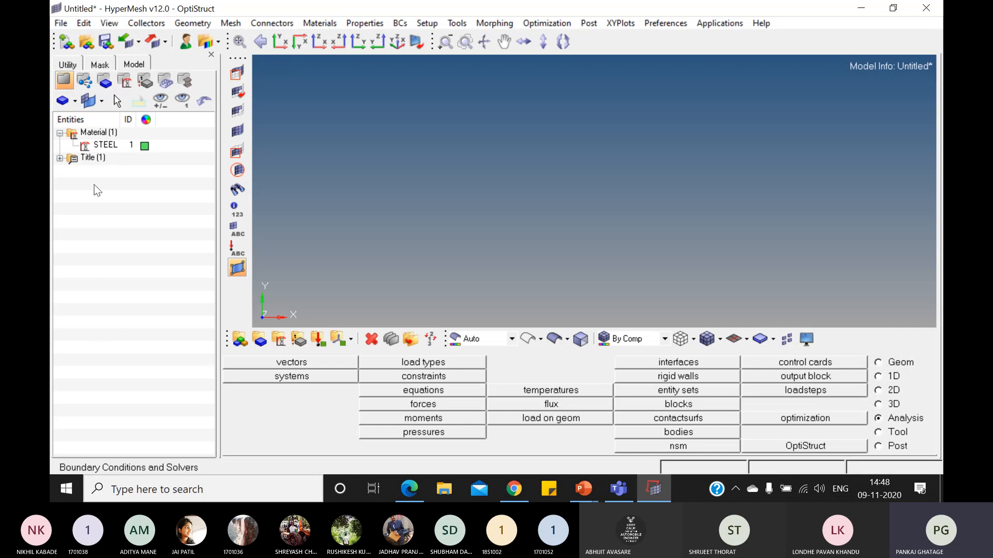
right_click(115, 149)
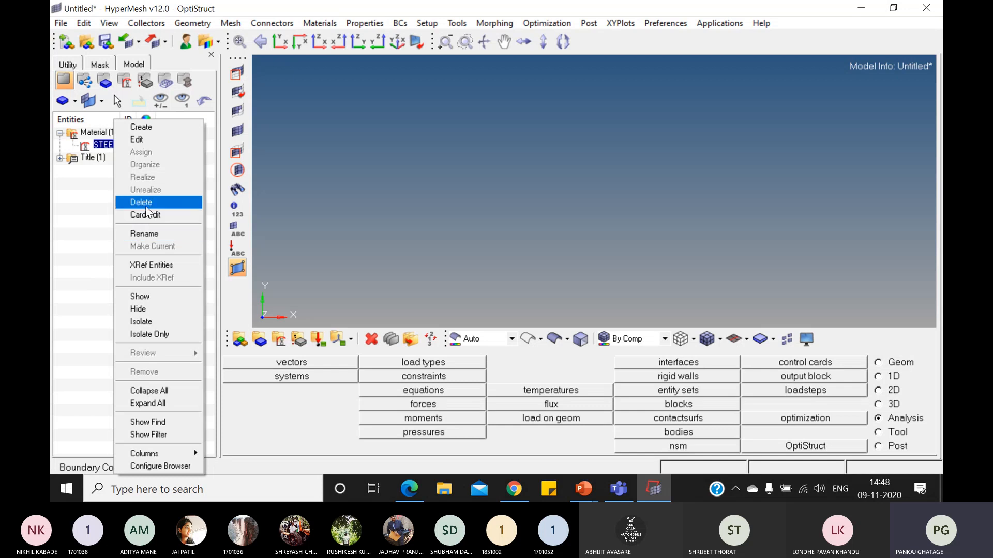
click(58, 223)
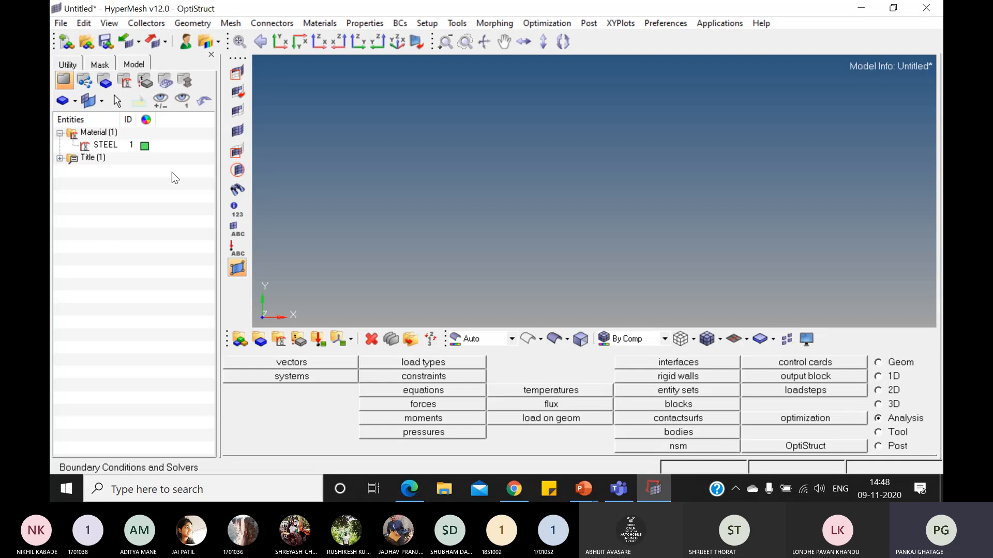
- Check the MHPCLL slide in the 1D Meshing presentation, return to HyperMesh and open HyperBeam from the 1D commands
mouse_move(583, 489)
mouse_move(535, 418)
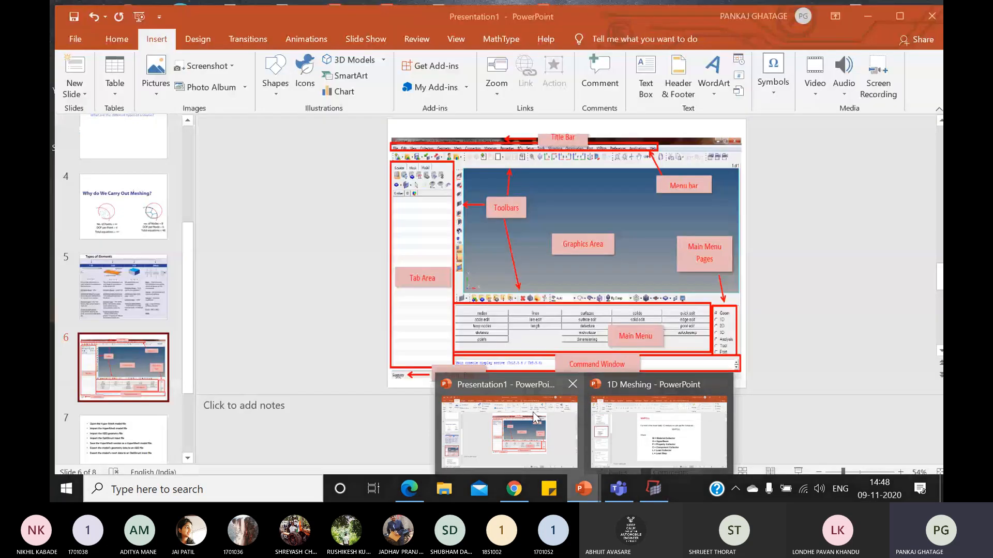
click(644, 436)
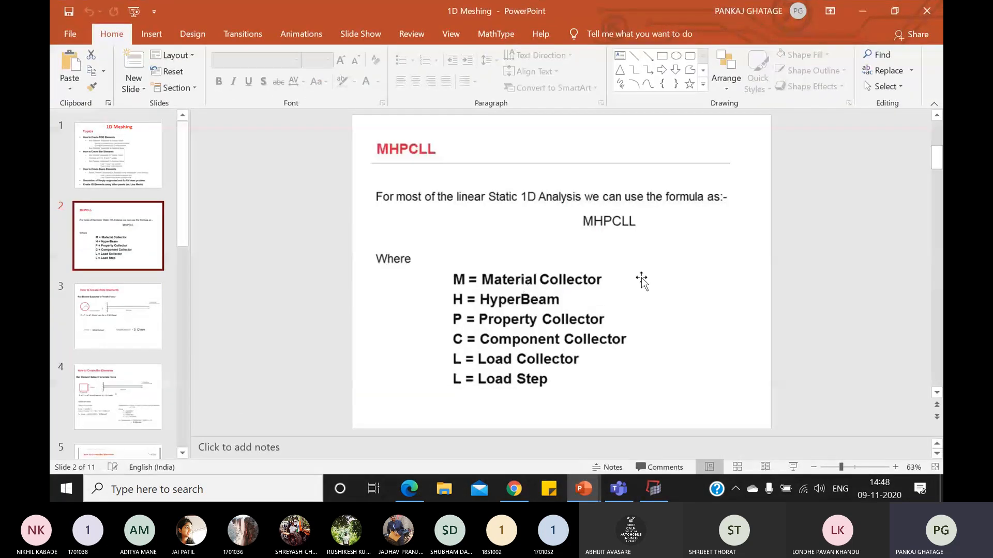
click(653, 488)
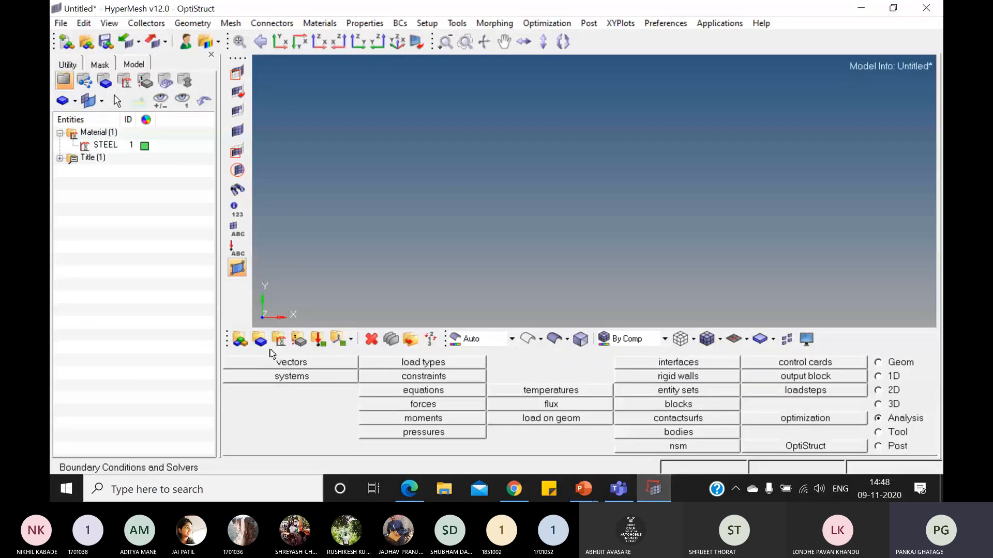
click(886, 381)
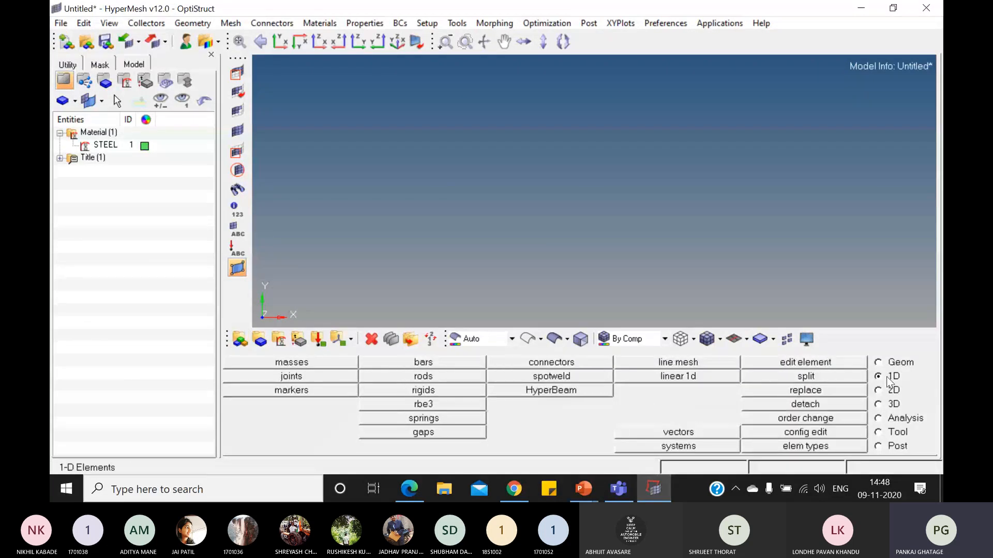
click(592, 391)
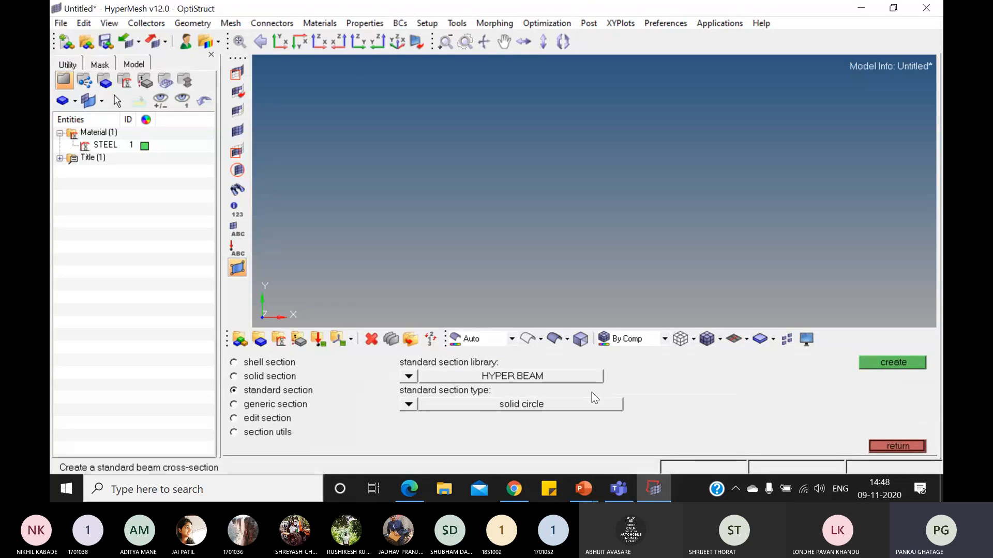
- Review the ROD element tensile-force problem in the 1D Meshing PowerPoint presentation and switch back to HyperMesh
click(656, 492)
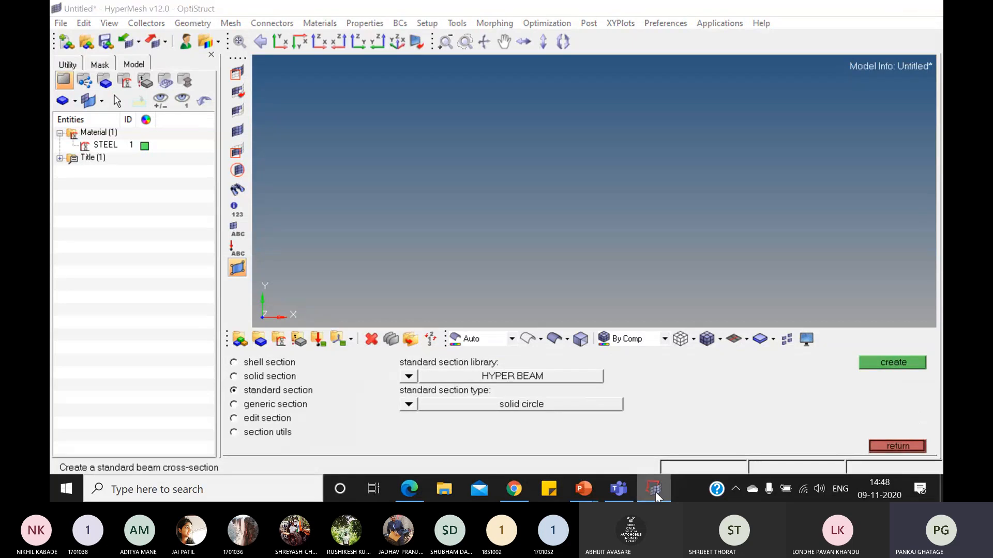
click(593, 487)
click(557, 445)
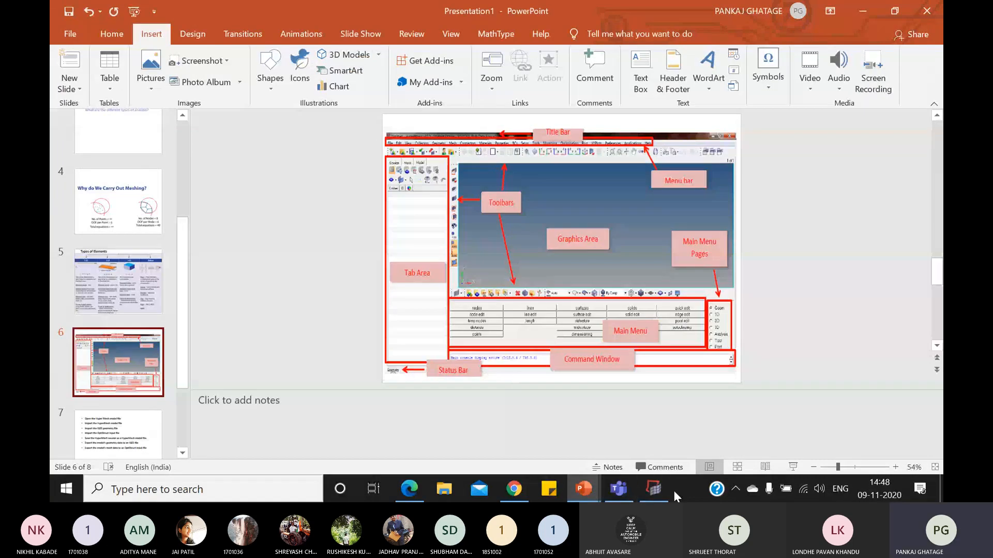
click(591, 486)
click(599, 421)
scroll(512, 329, down, 1)
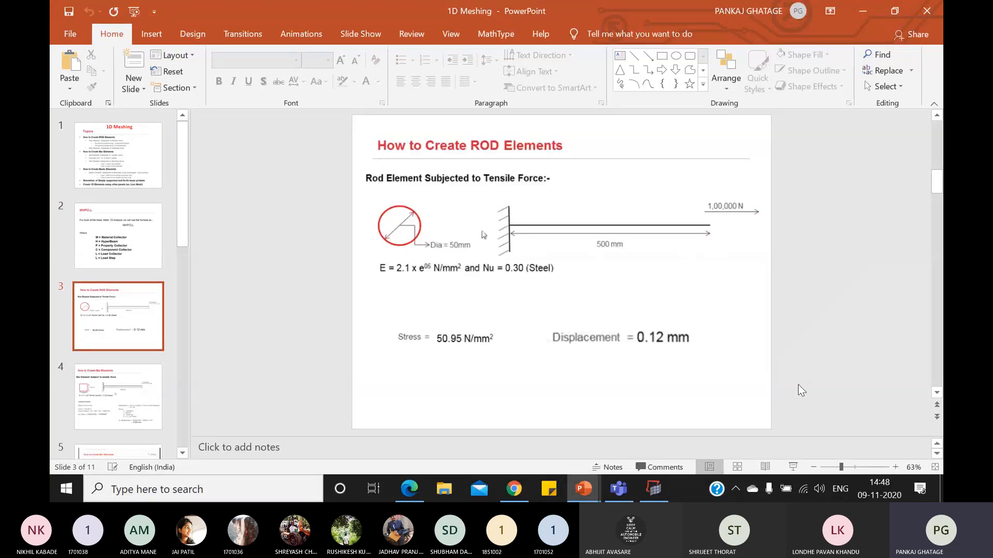
click(652, 489)
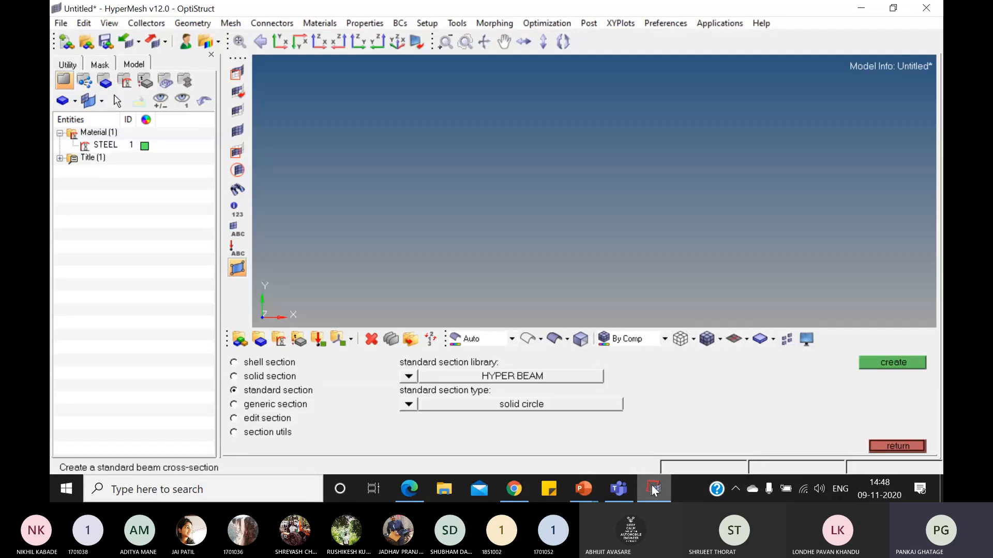
- Create a standard beam cross-section from the HYPER BEAM library with the solid circle type
click(274, 376)
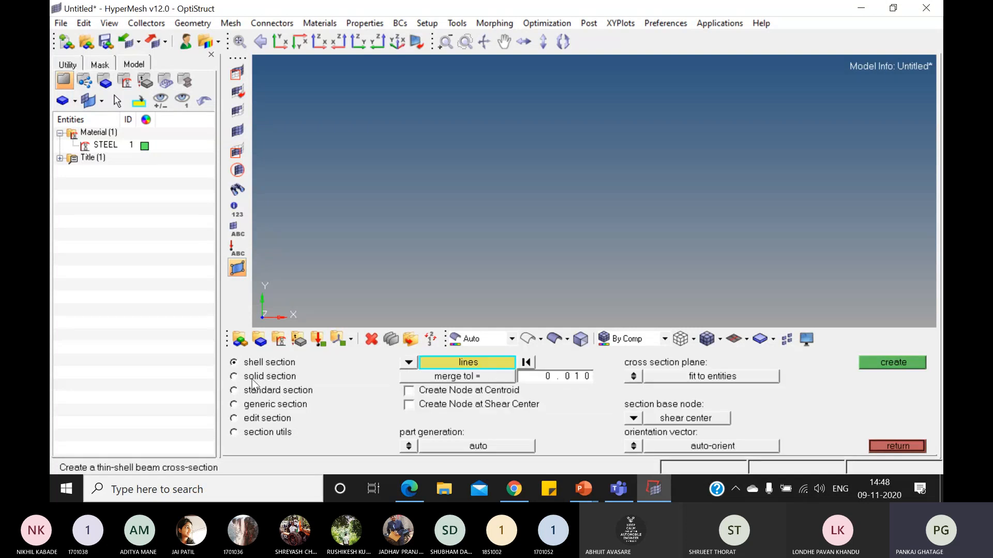
click(253, 395)
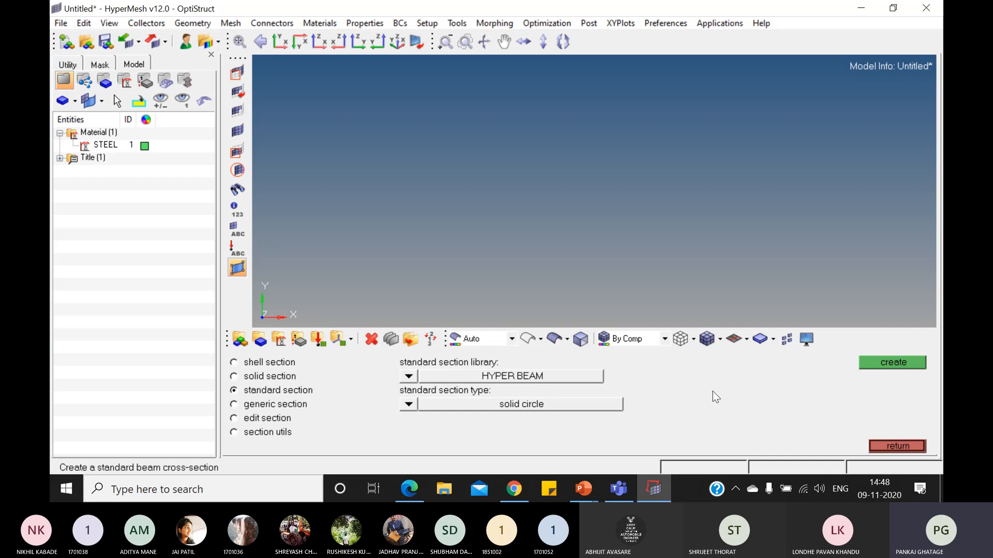
click(410, 404)
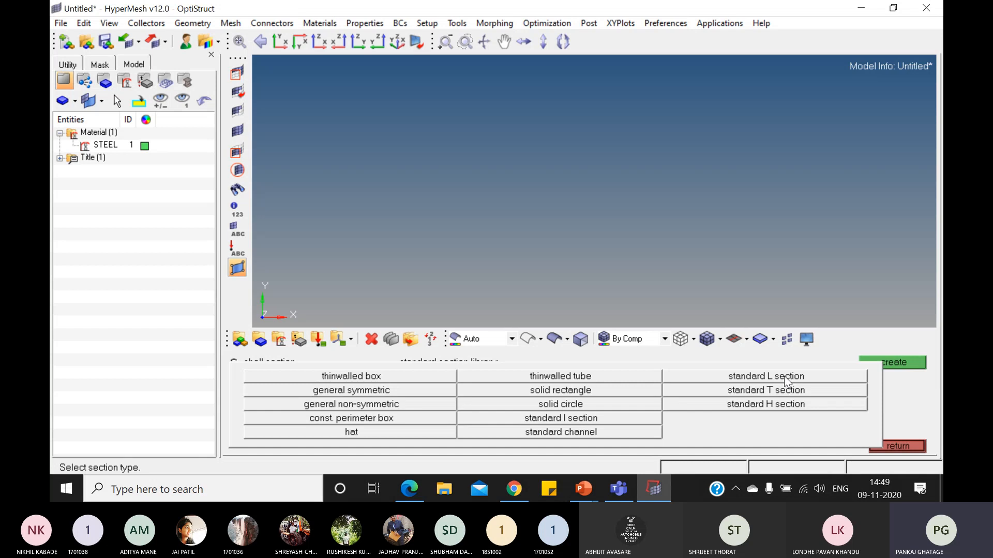
click(560, 404)
click(409, 406)
click(577, 406)
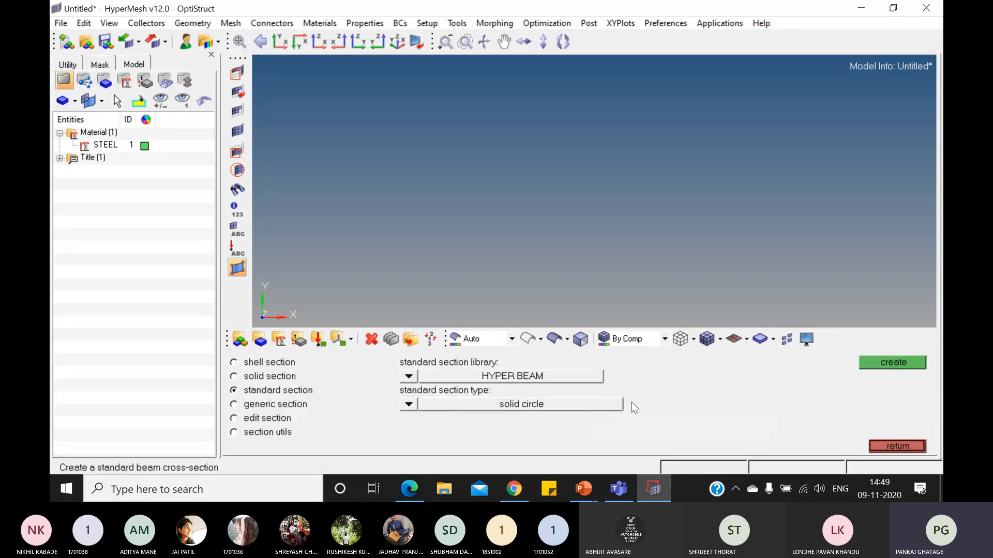
click(899, 363)
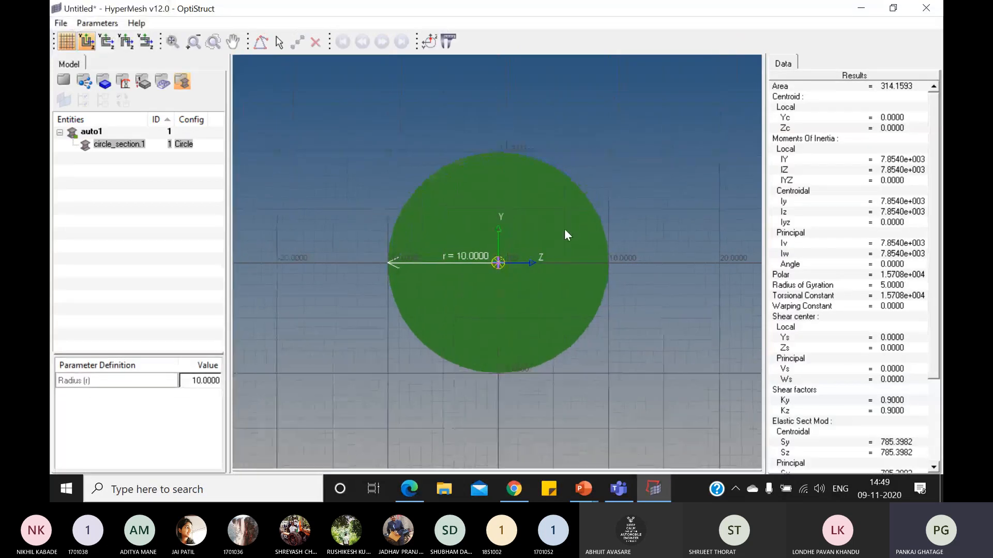
- Check the rod's diameter on the ROD elements slide of the 1D Meshing PowerPoint presentation and return to HyperMesh
mouse_move(583, 492)
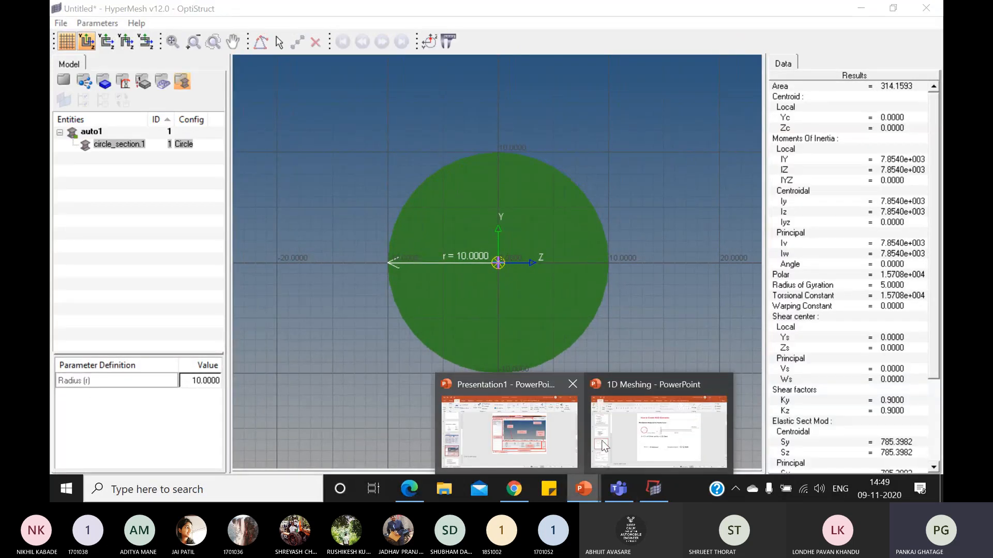
click(661, 429)
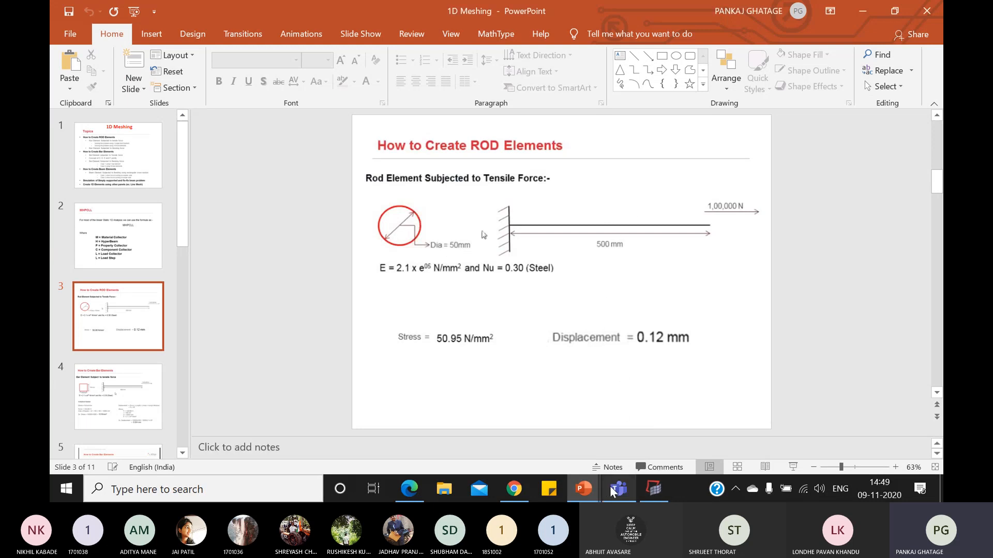
click(654, 492)
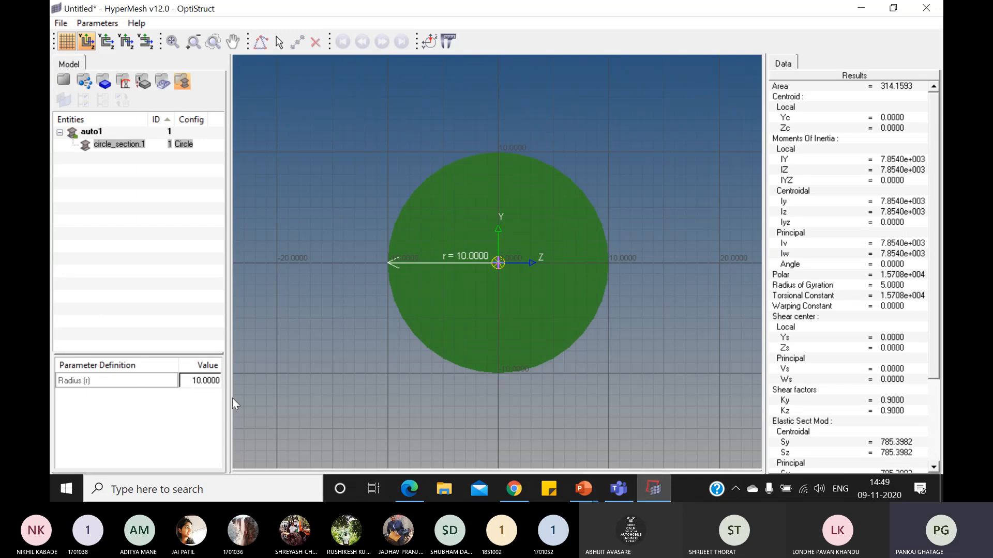
- Set the circle section's radius to 25, leave HyperBeam and expand the Beam Section folder in the model tree
double_click(211, 381)
text(5)
key(Return)
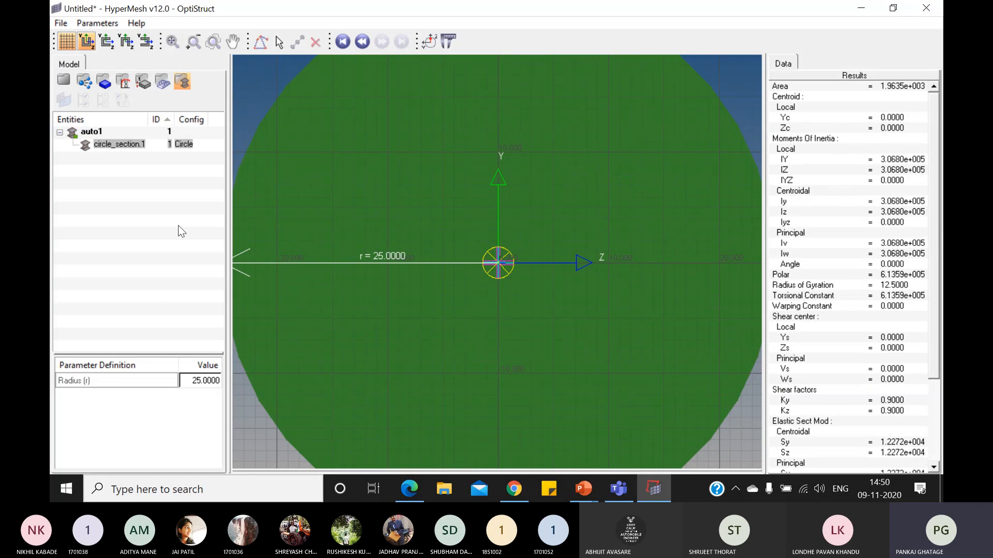
click(64, 80)
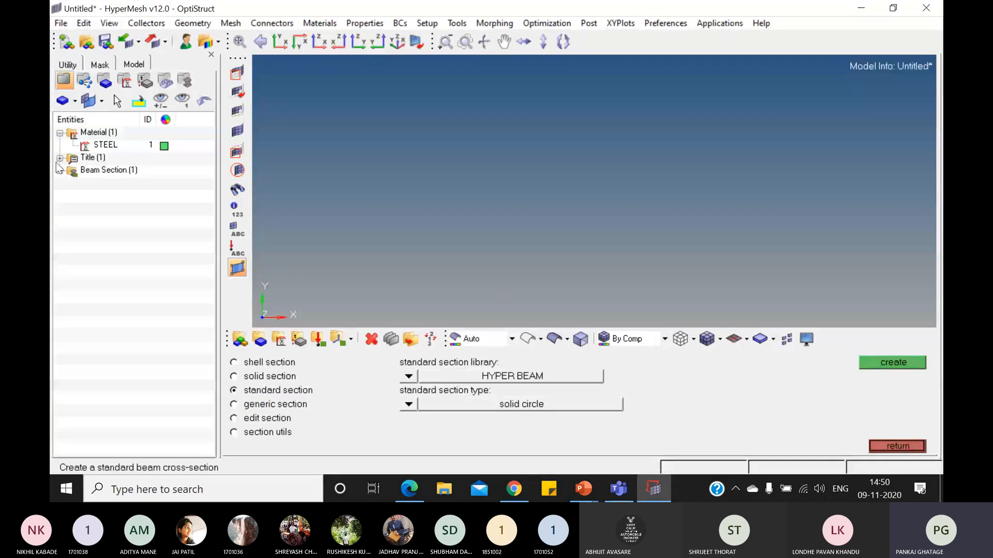
click(60, 170)
click(923, 446)
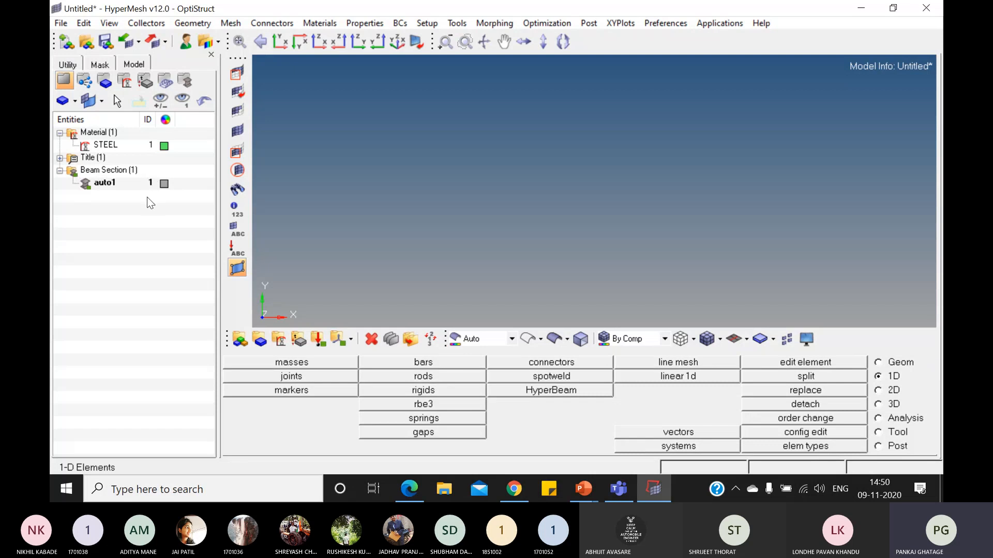
- Start a new property collector named C_ROD and give it a crimson color
click(299, 340)
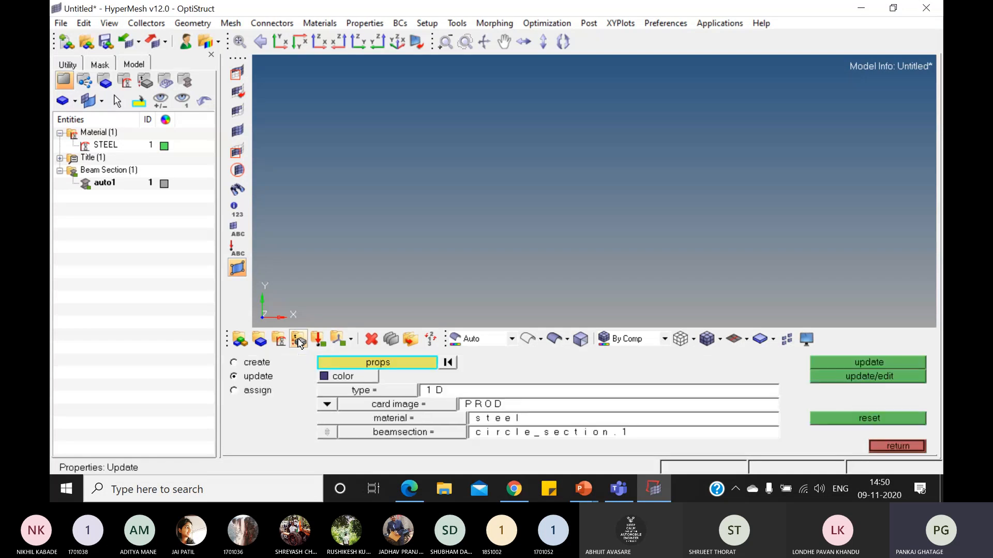
click(257, 362)
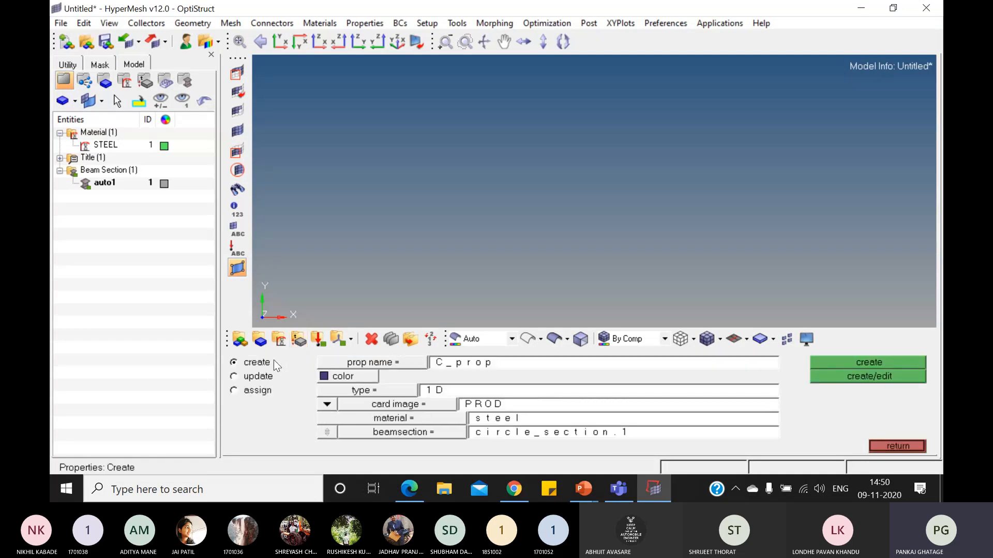
click(472, 364)
text(c_)
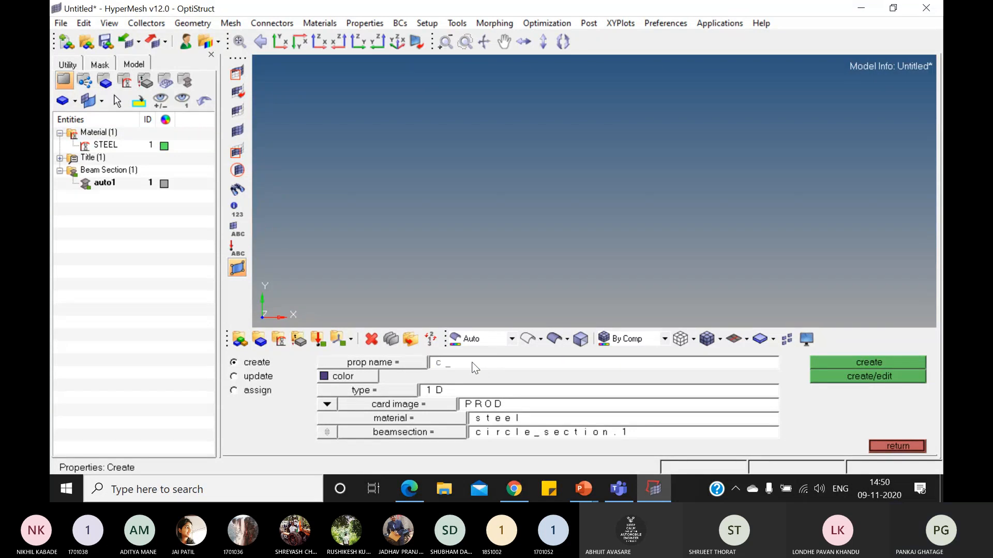
key(BackSpace)
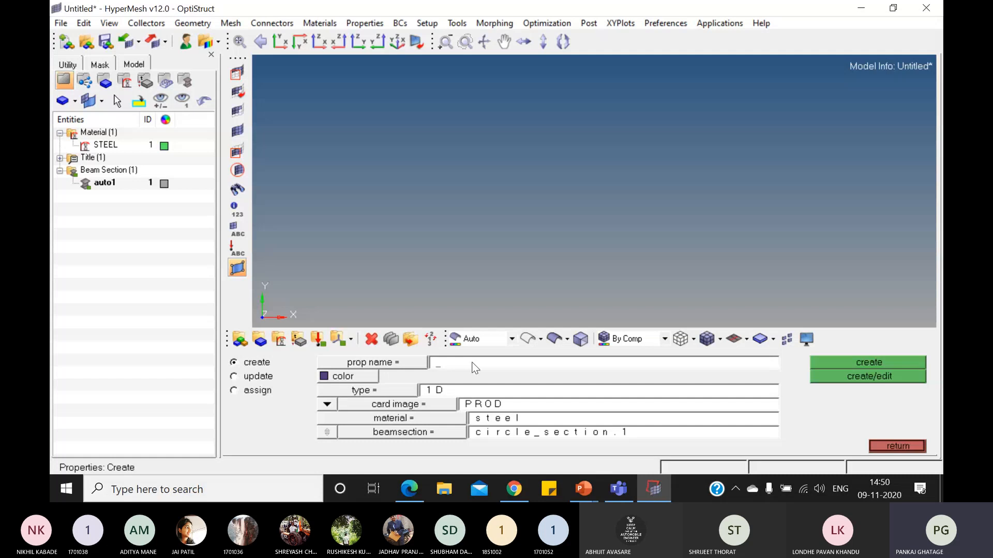
text(C_ROD)
click(362, 374)
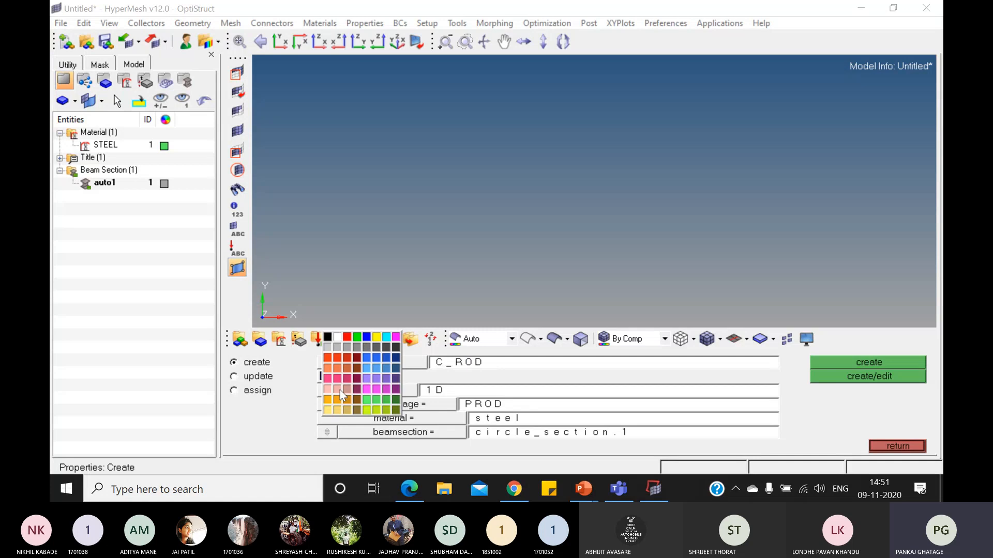
click(349, 377)
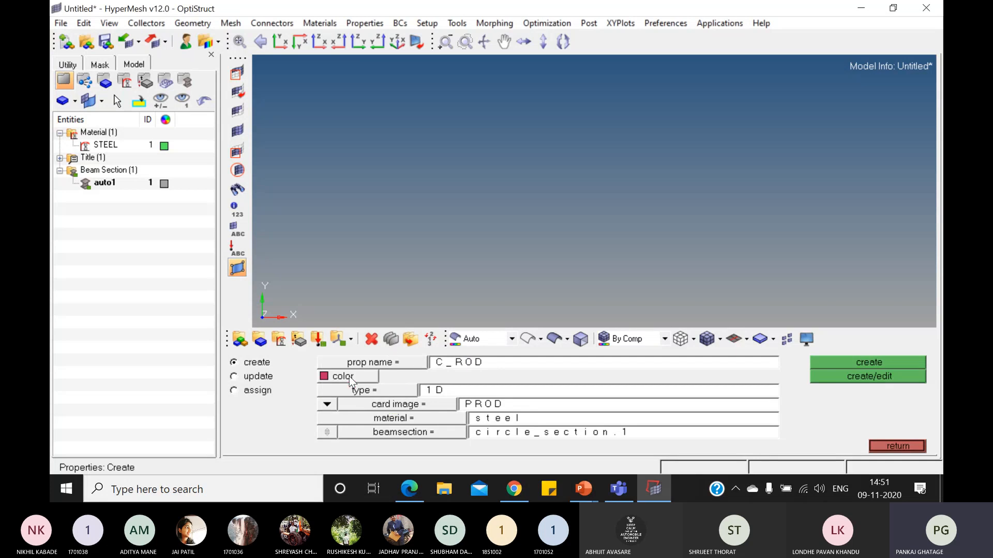
- Set the C_ROD property's type to 1D and its card image to PROD
click(395, 391)
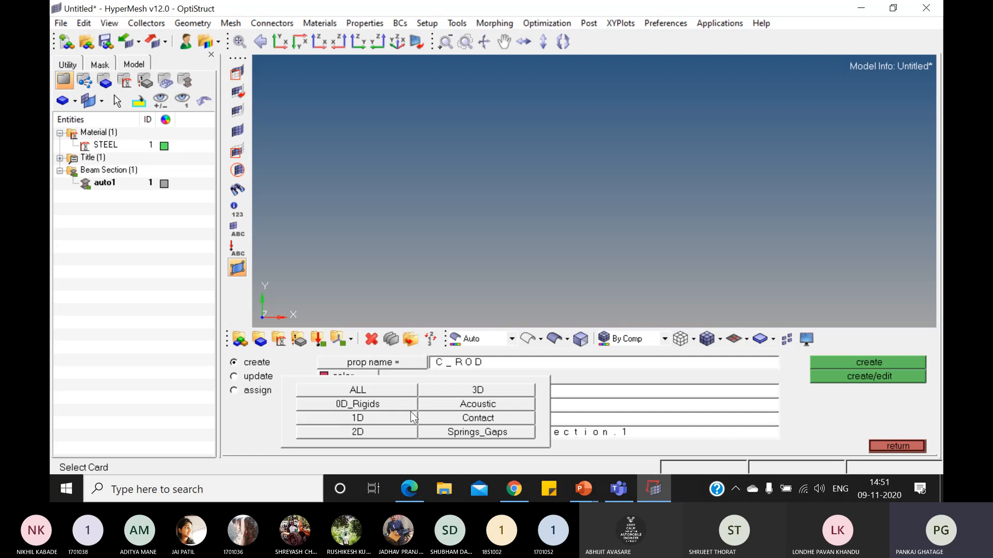
click(376, 419)
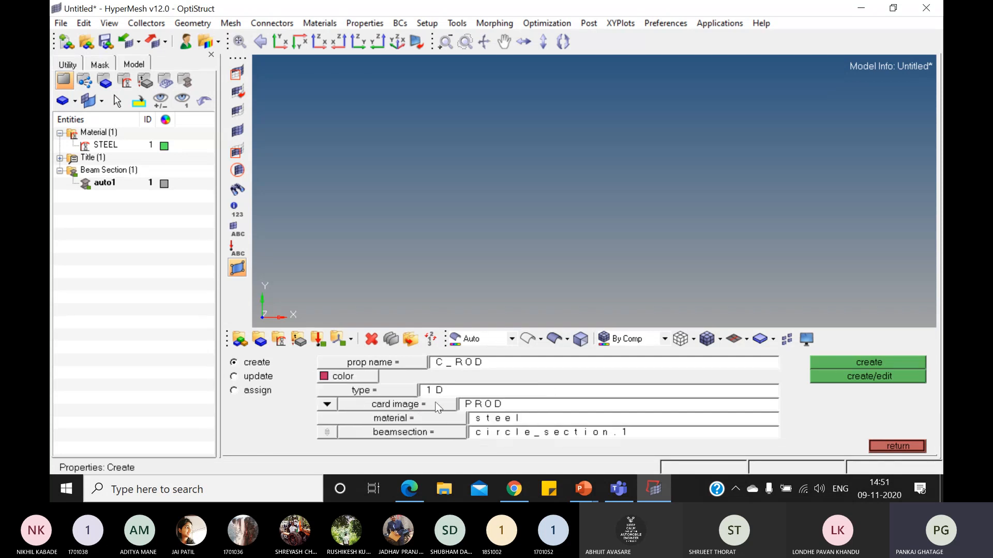
click(381, 406)
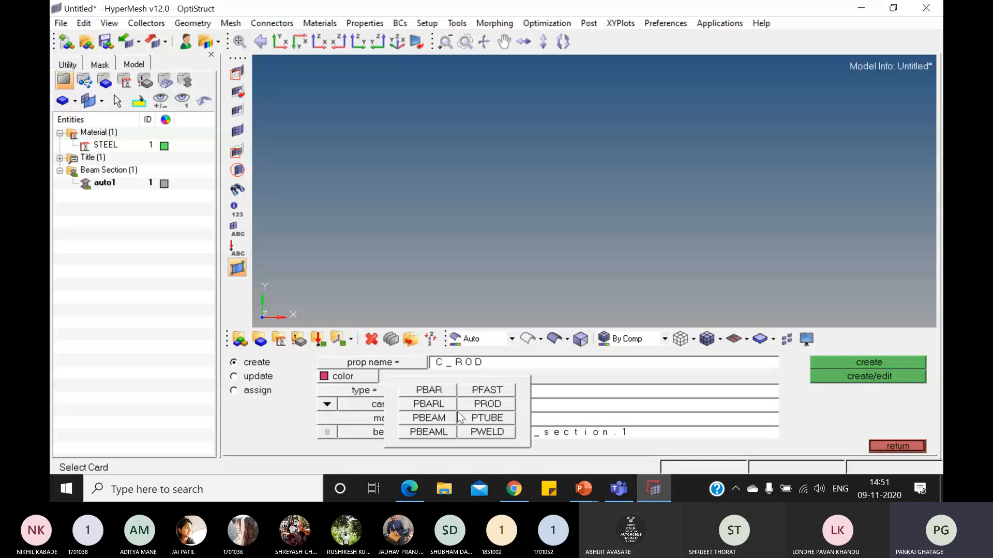
click(491, 406)
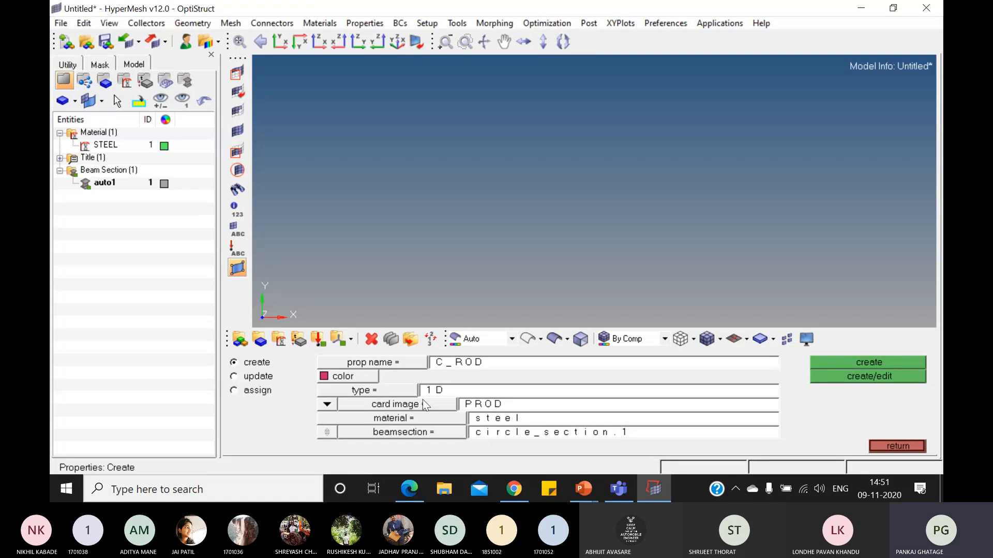
click(492, 407)
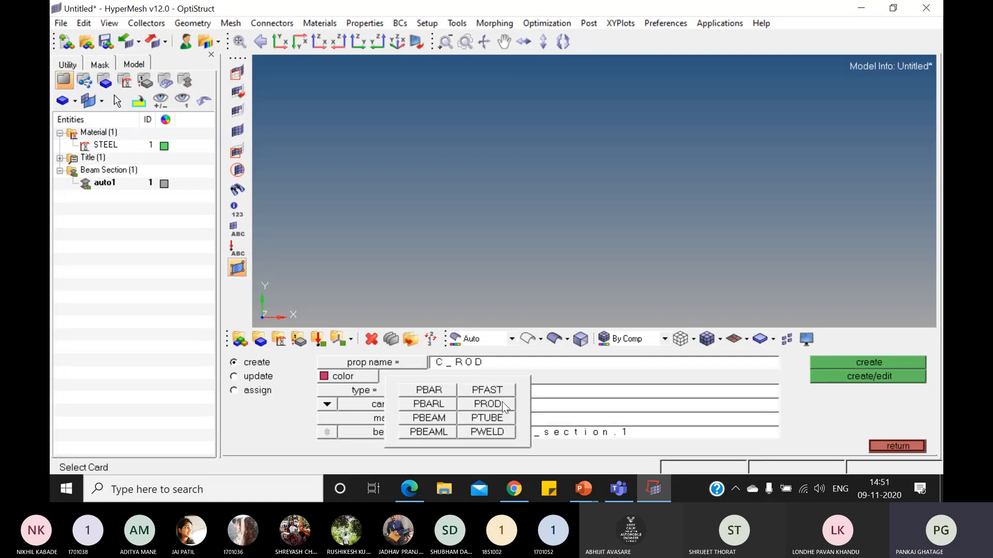
click(502, 402)
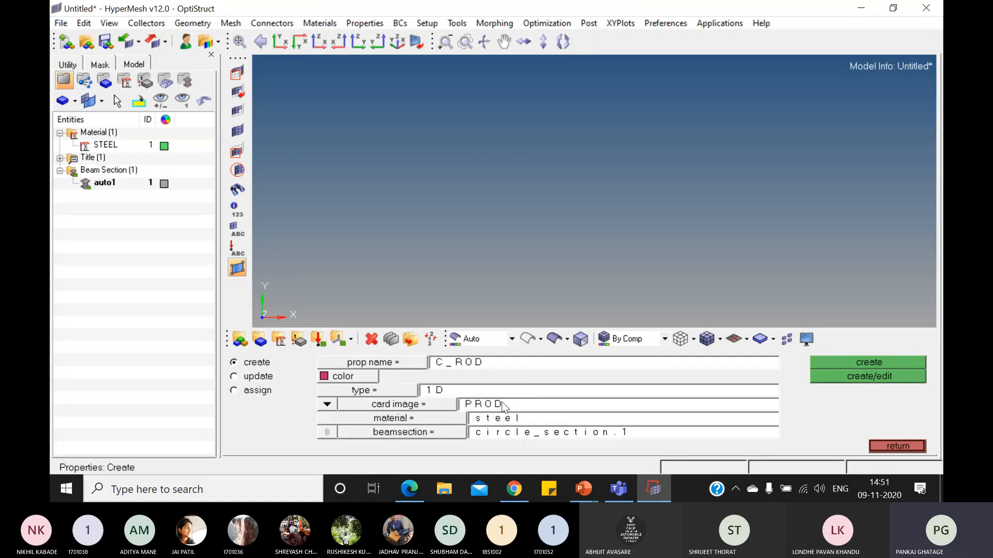
- Assign the STEEL material and the circle_section.1 beam section to the C_ROD property
click(436, 419)
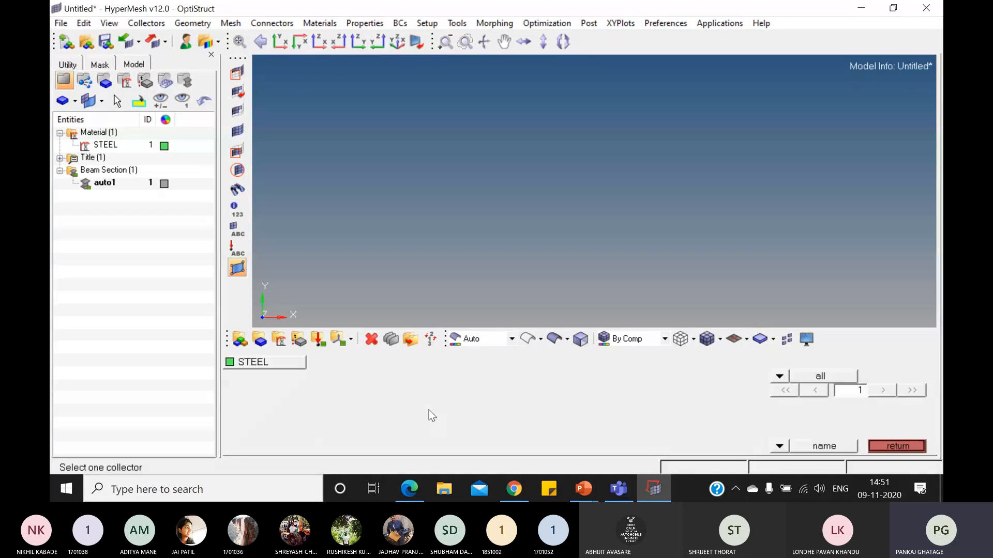
click(288, 361)
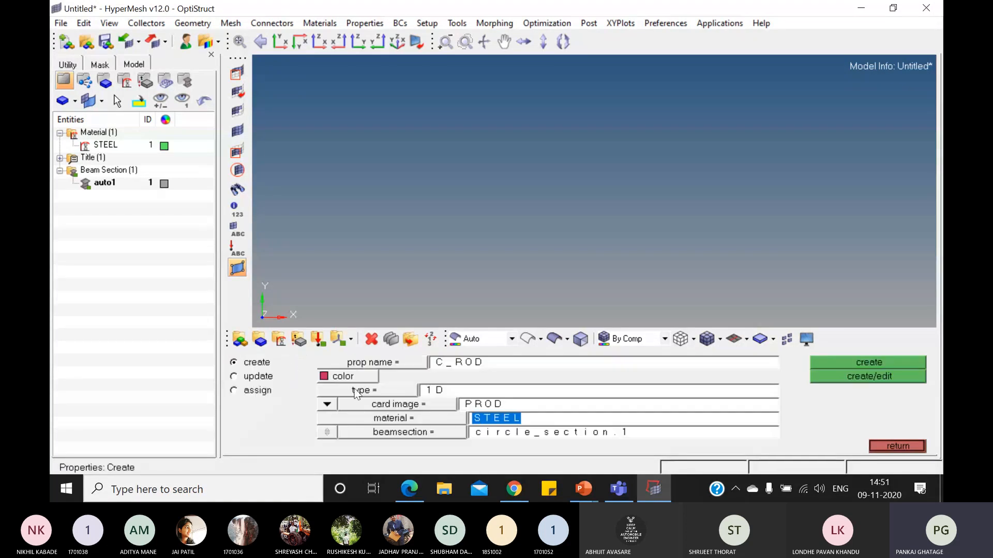
click(400, 418)
click(284, 361)
click(402, 431)
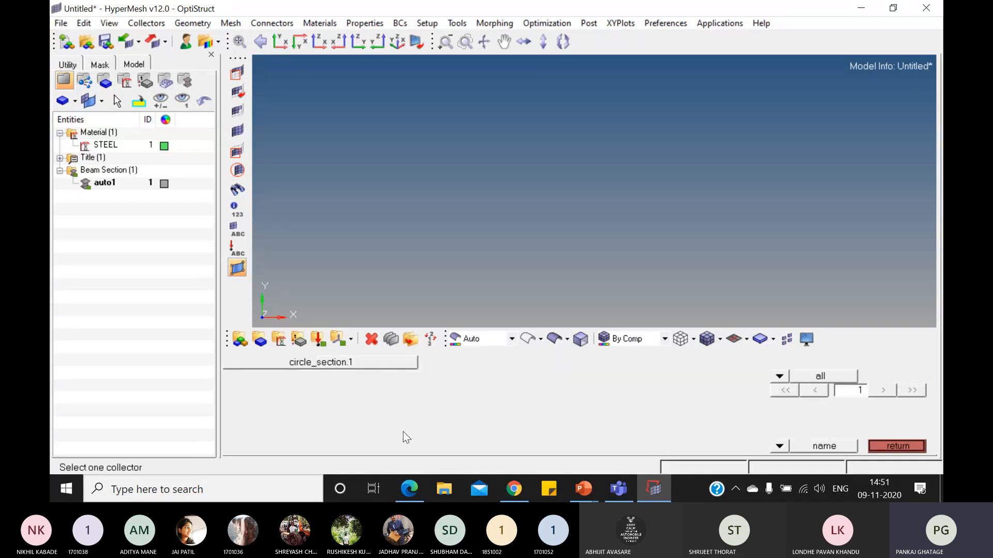
click(347, 365)
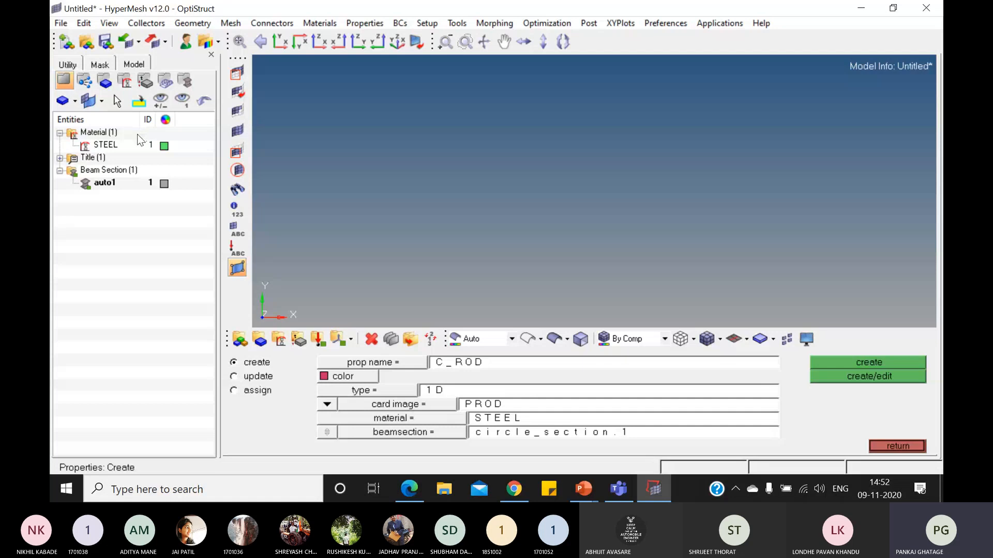
- Create the C_ROD property with its card image opened for review, and expand the Property folder in the model tree
click(862, 378)
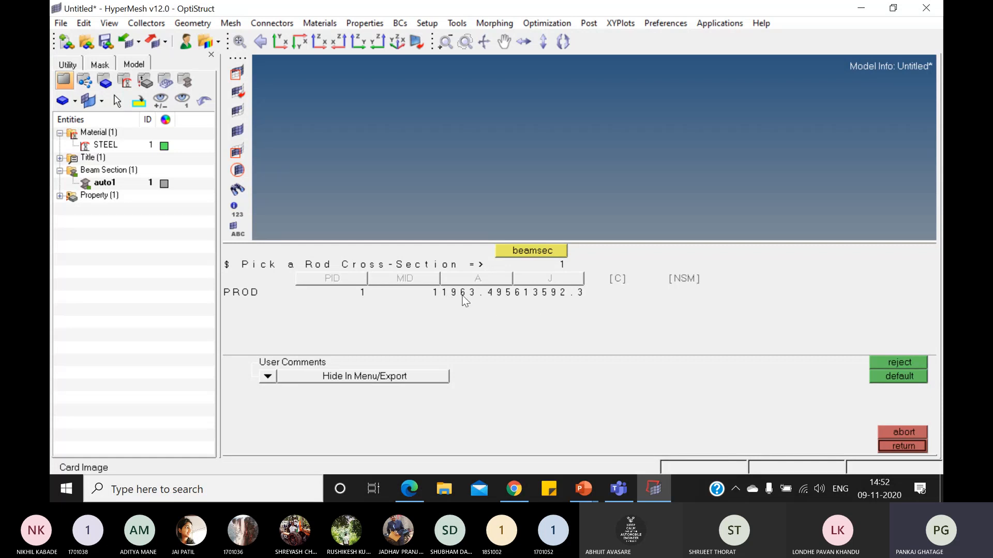
click(60, 196)
click(914, 448)
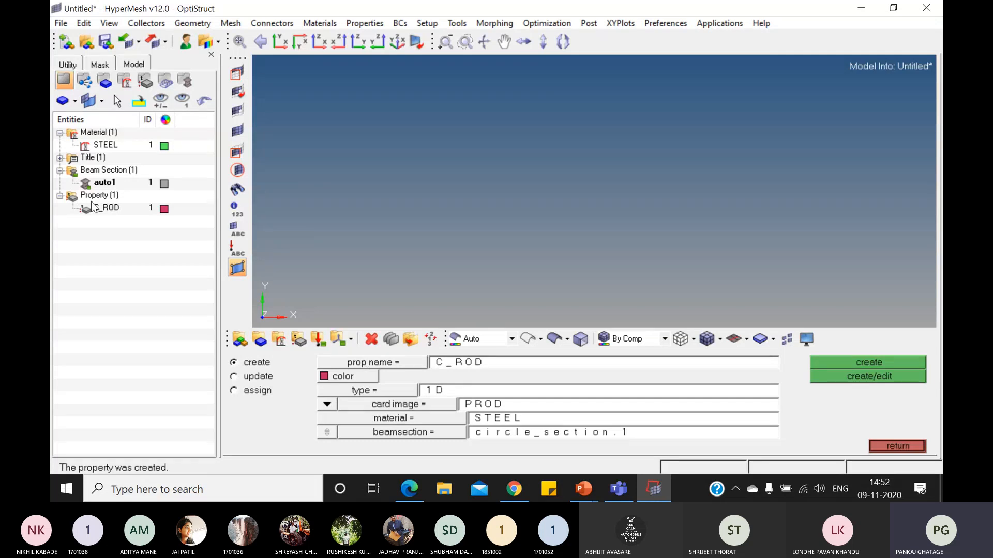
- Start a new component collector named ROD_COMP and give it a green color
click(261, 340)
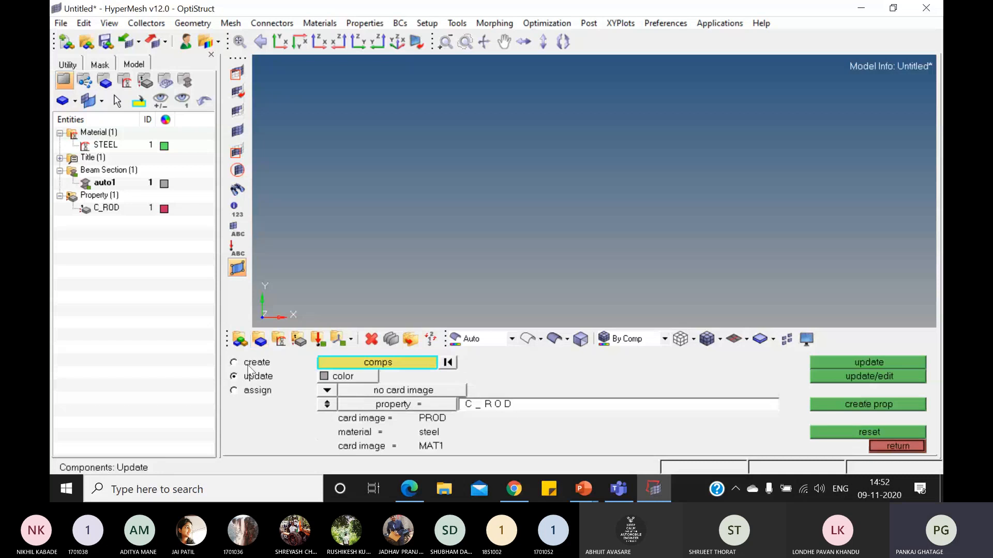
click(261, 341)
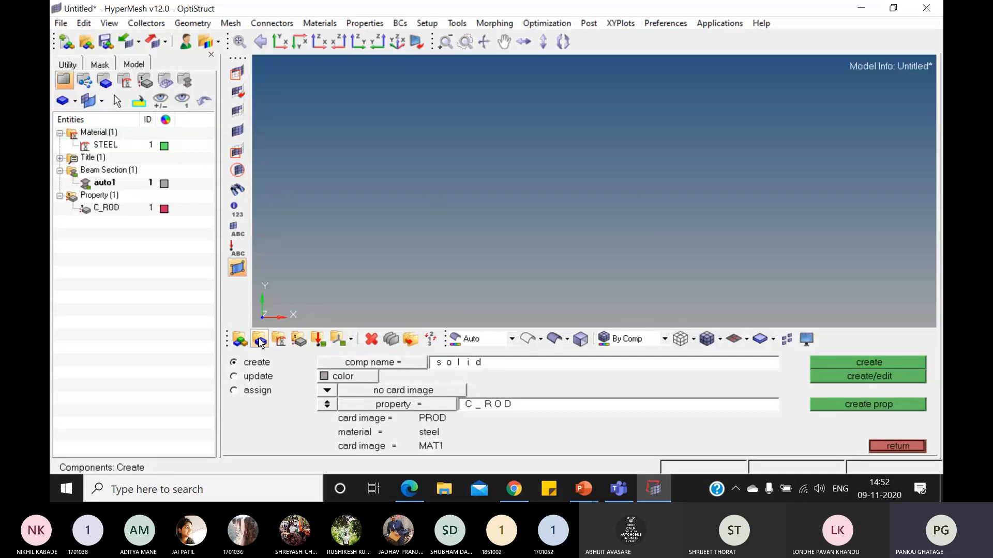
click(261, 343)
click(488, 367)
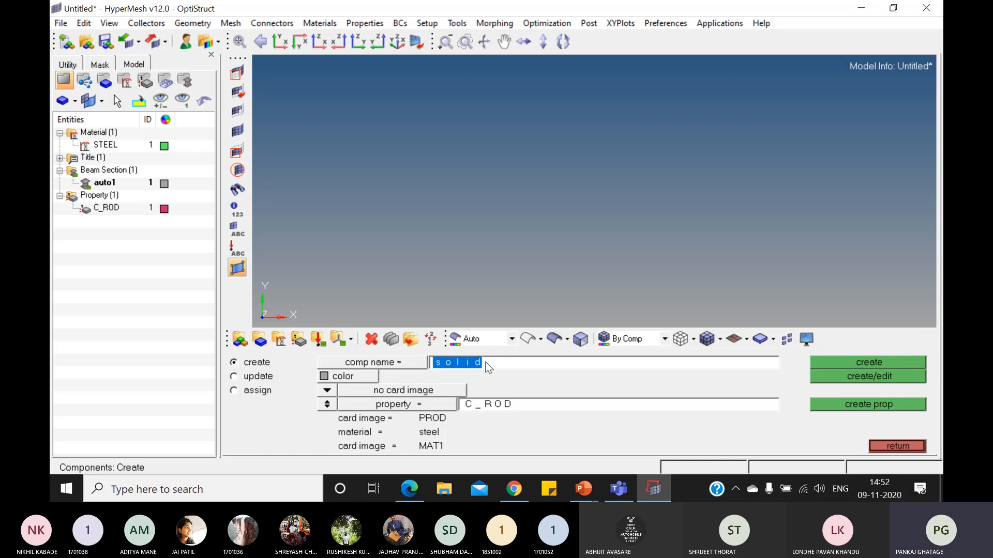
key(BackSpace)
text(c)
key(BackSpace)
text(ROD_COMP)
click(372, 376)
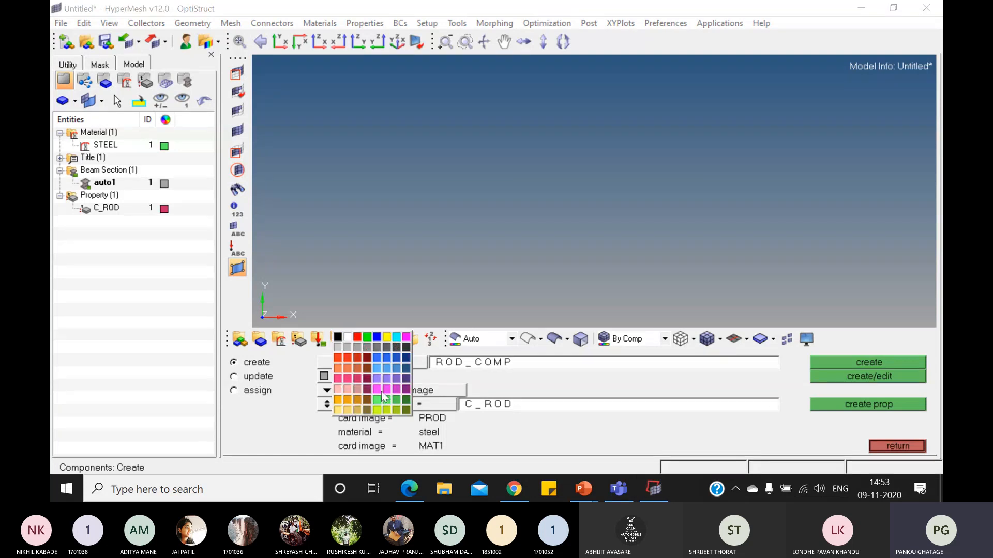
click(395, 399)
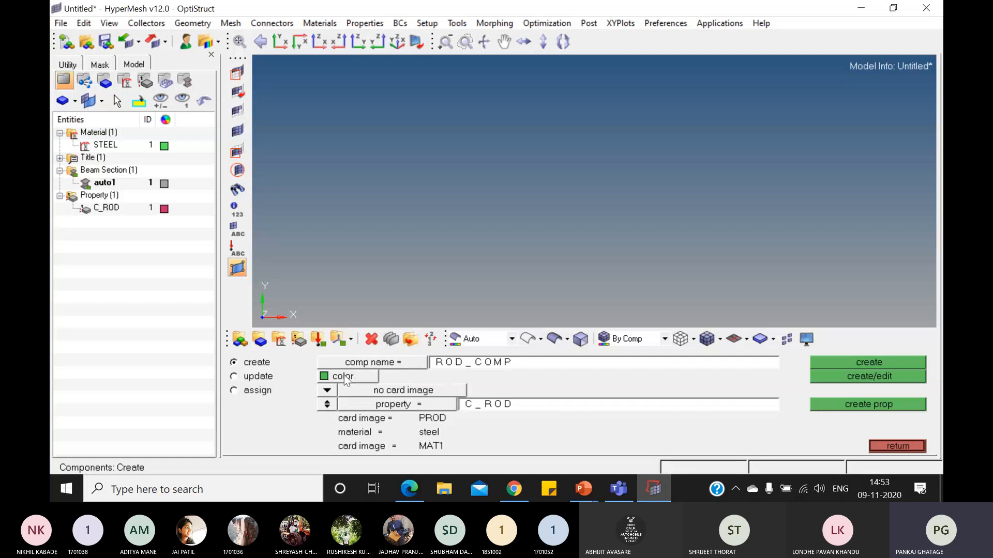
- Create the ROD_COMP component with no card image and the C_ROD property, and expand the Component folder in the model tree
click(363, 394)
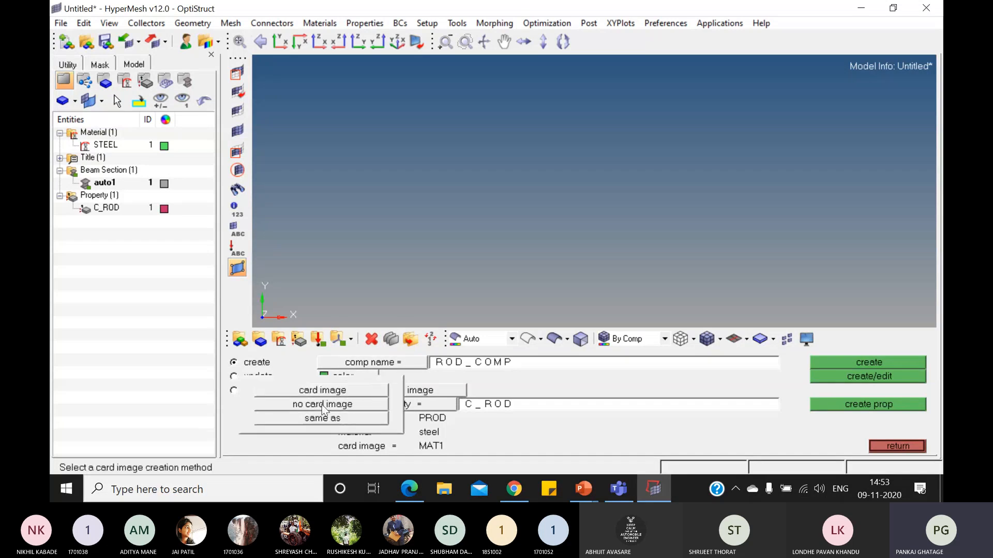
click(342, 405)
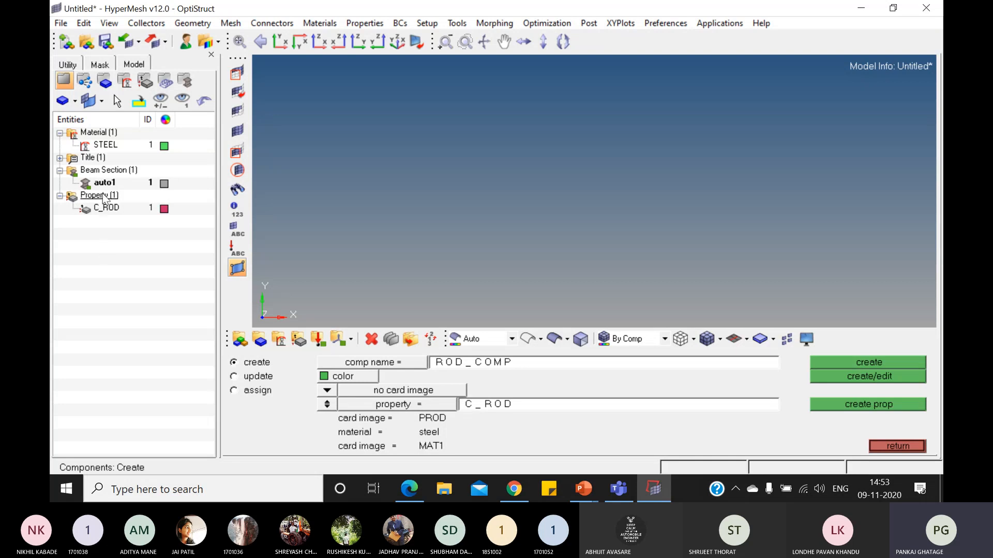
click(399, 404)
click(263, 362)
click(887, 374)
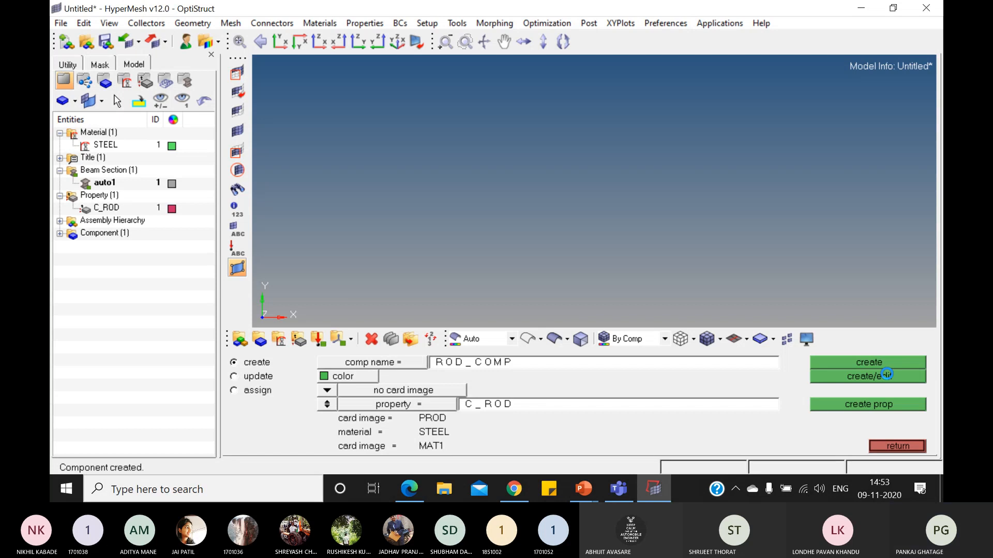
click(60, 233)
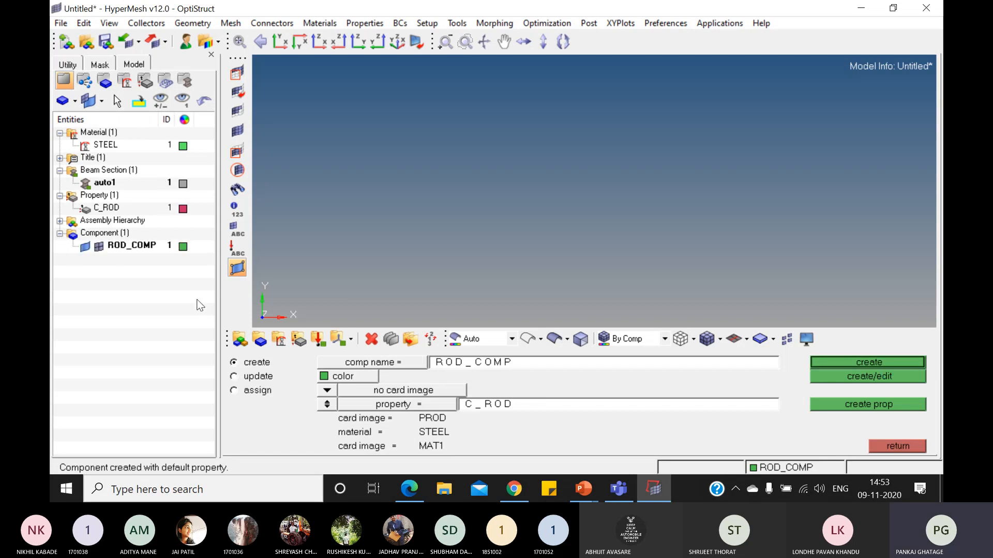
click(901, 443)
click(902, 446)
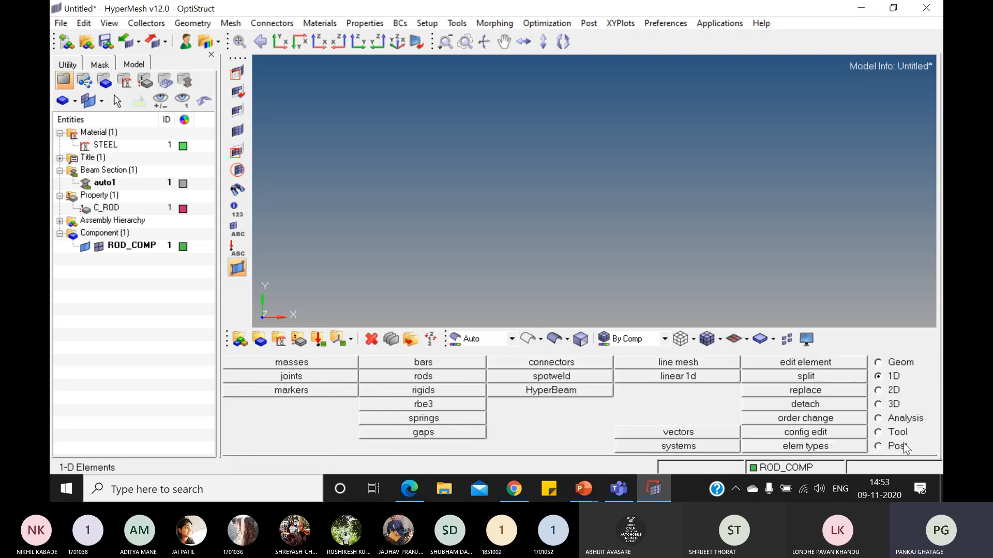
- Check the rod's length on the 1D Meshing slide in PowerPoint, and create a node at the origin (0, 0, 0) in HyperMesh
click(894, 363)
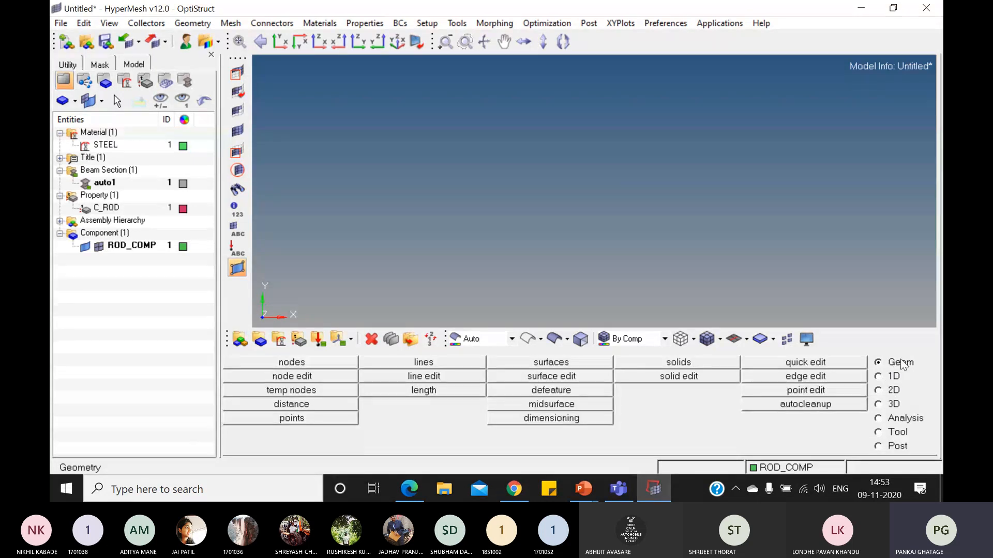
mouse_move(580, 488)
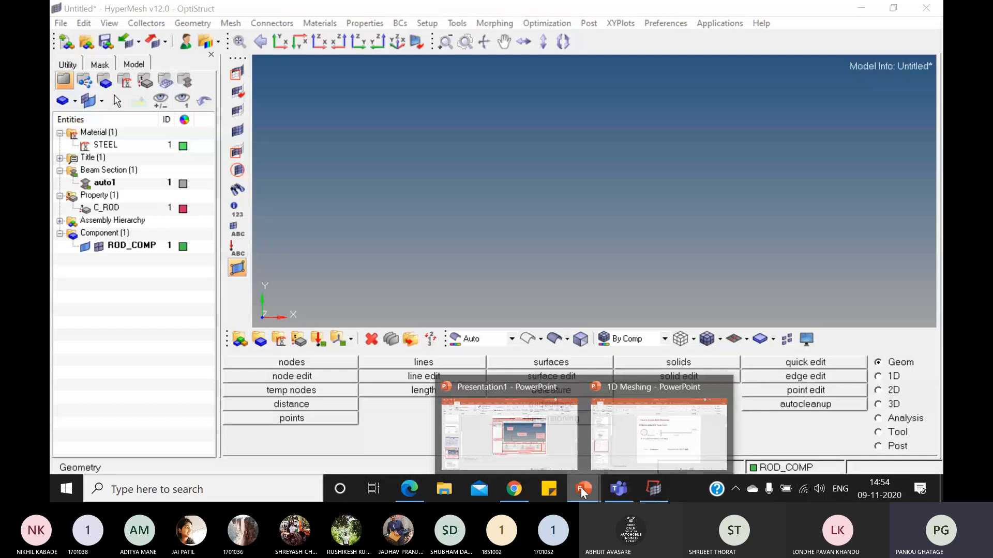
click(658, 429)
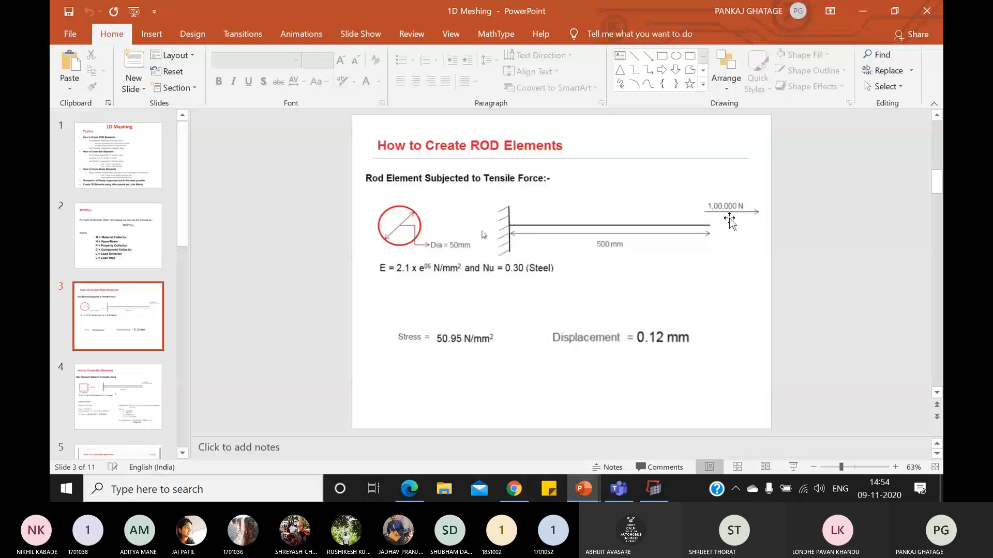
key(alt+Tab)
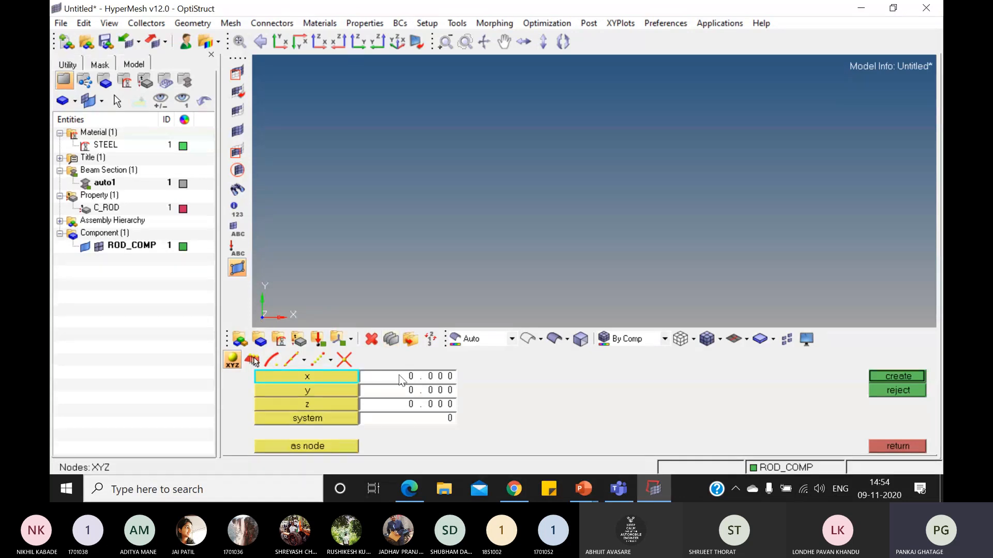
click(891, 377)
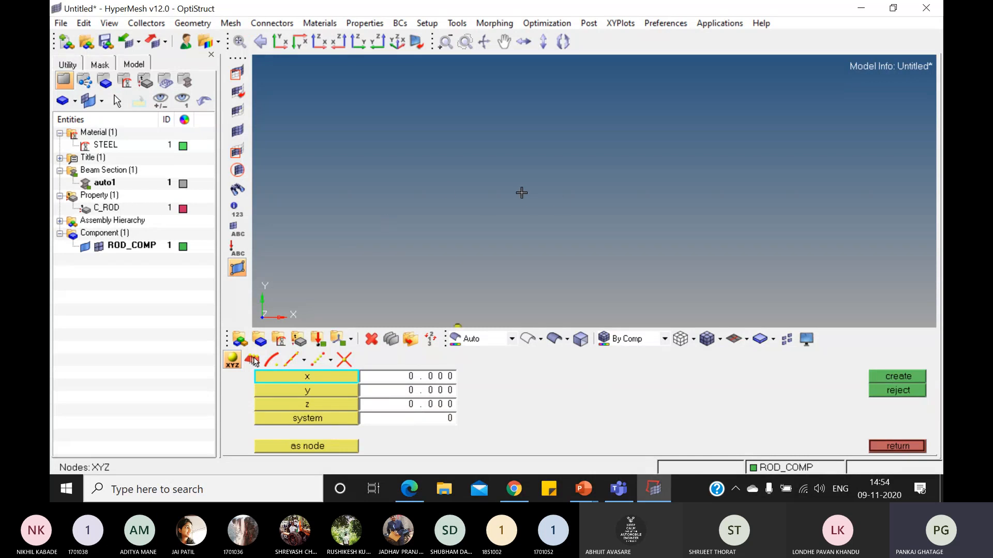
click(241, 44)
- Create a second node at x = 500, y = 0, z = 0 and leave node creation
click(422, 376)
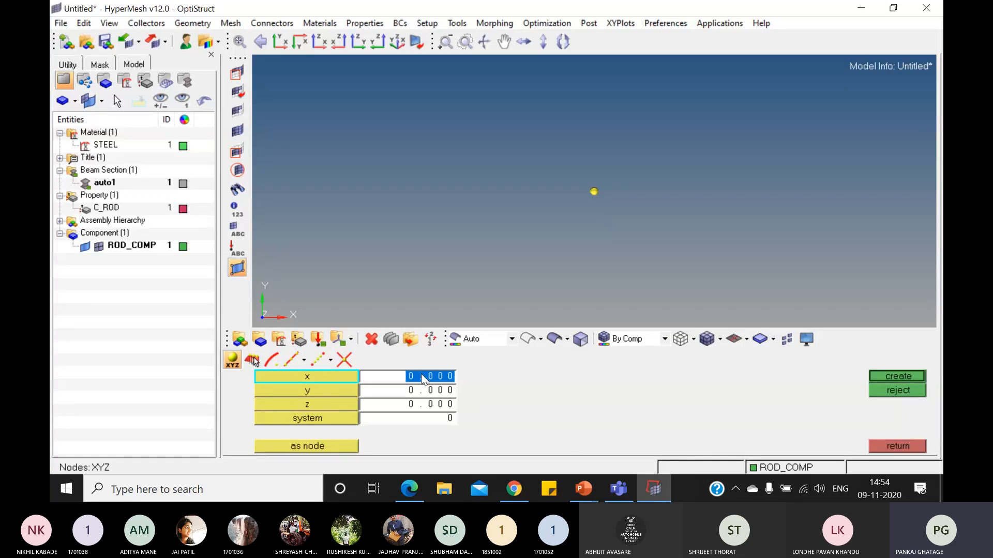
text(500)
click(899, 375)
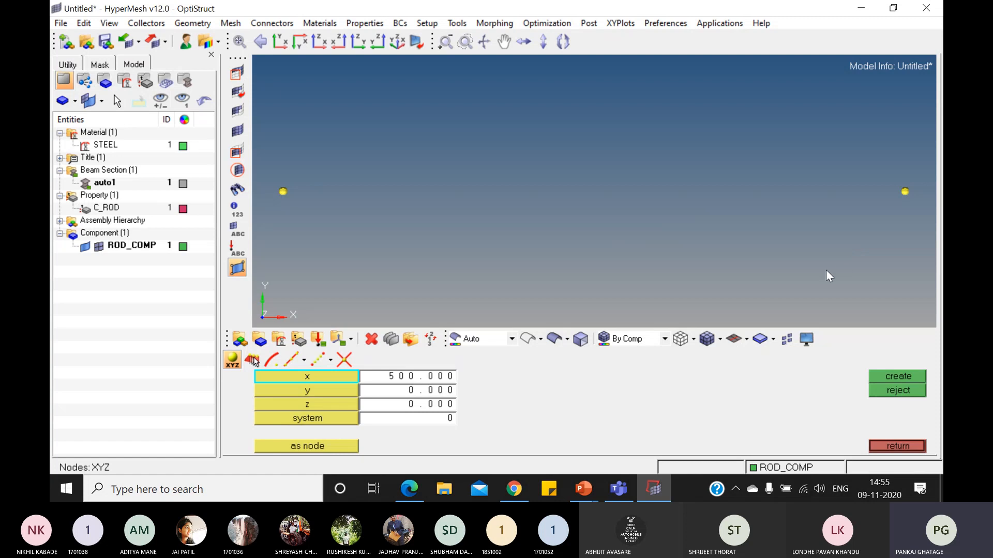
click(897, 447)
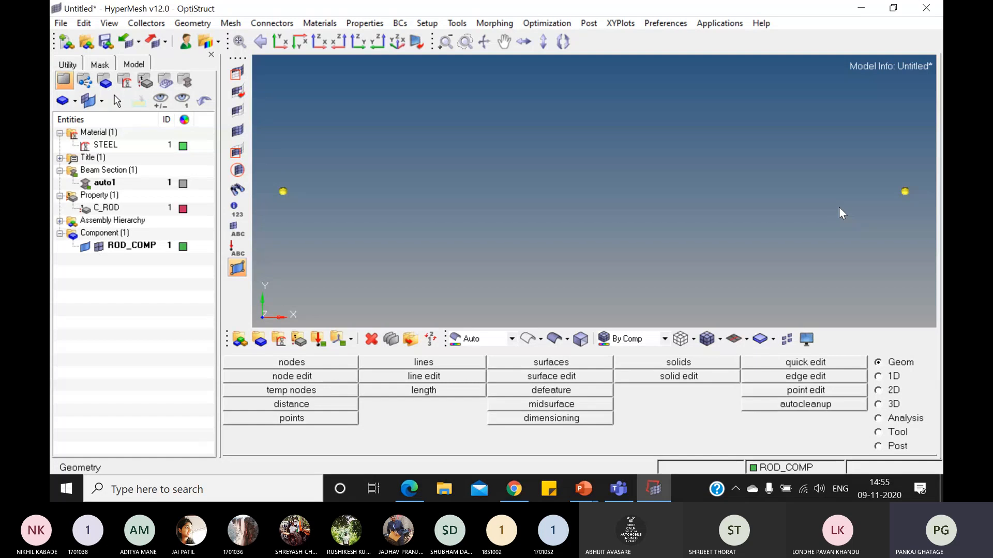
- Start creating a 1D rod element and assign it the C_ROD property
click(884, 378)
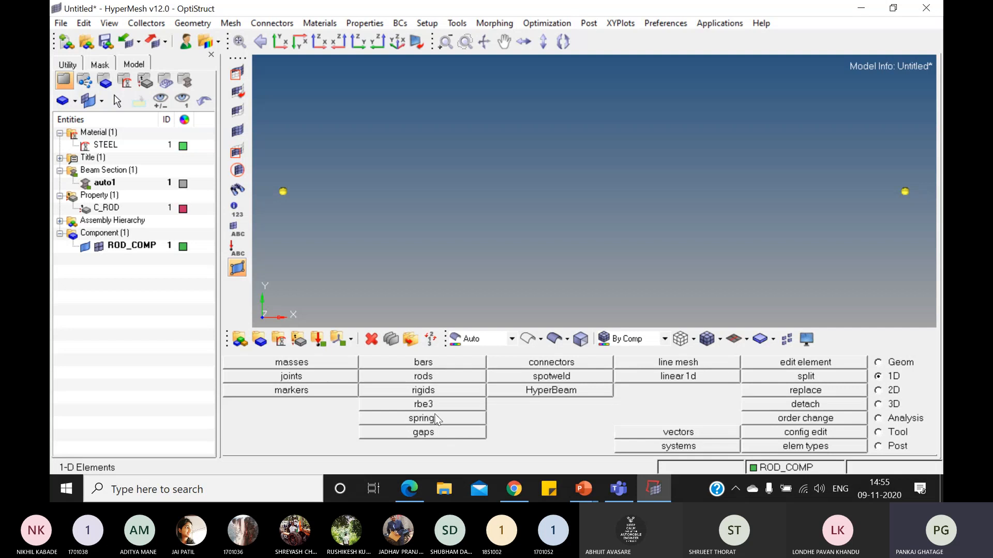
click(423, 377)
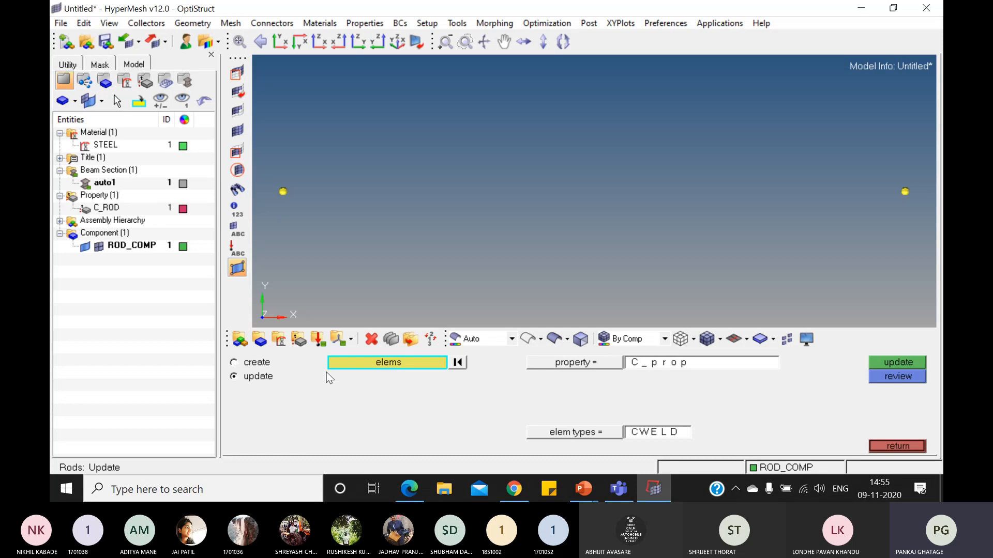
click(260, 363)
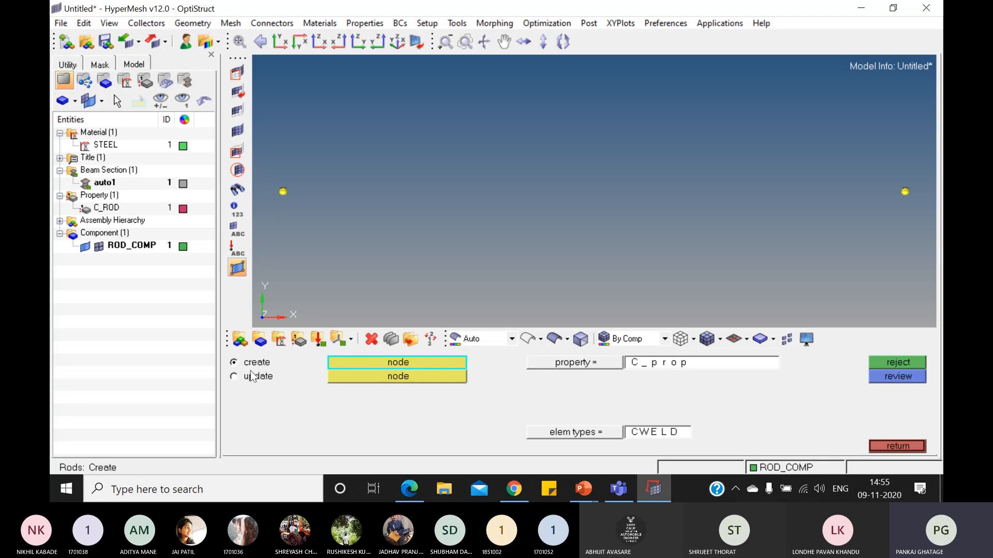
click(599, 365)
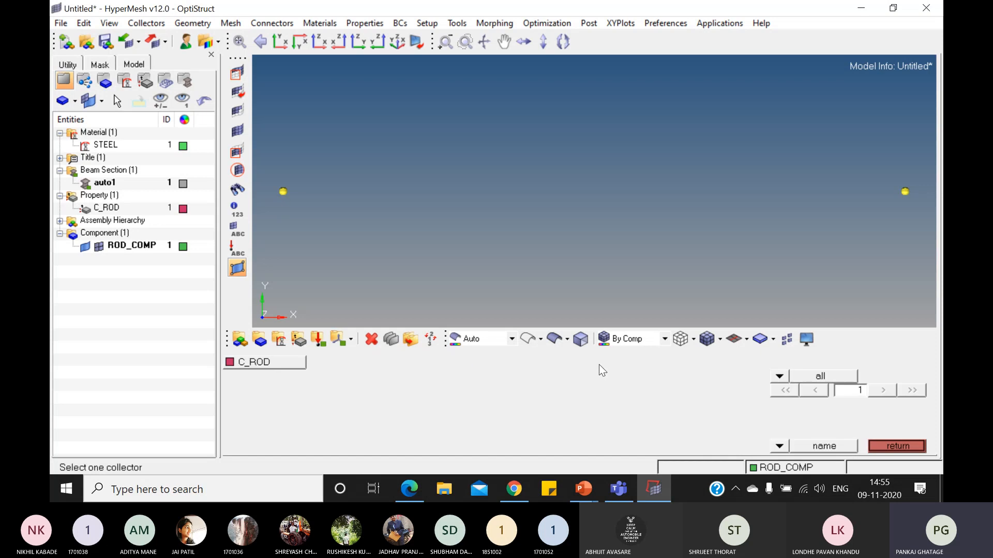
click(296, 366)
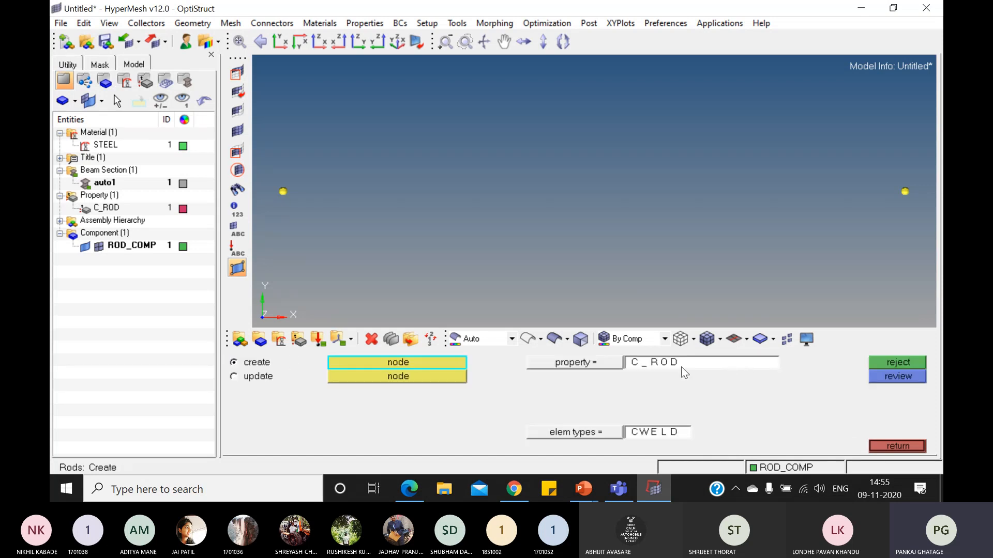
click(597, 433)
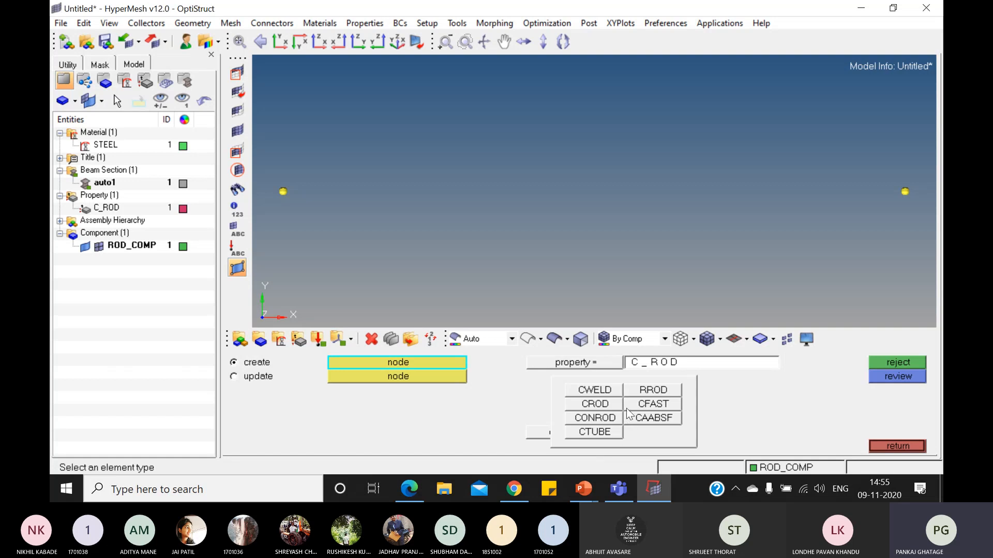
click(661, 394)
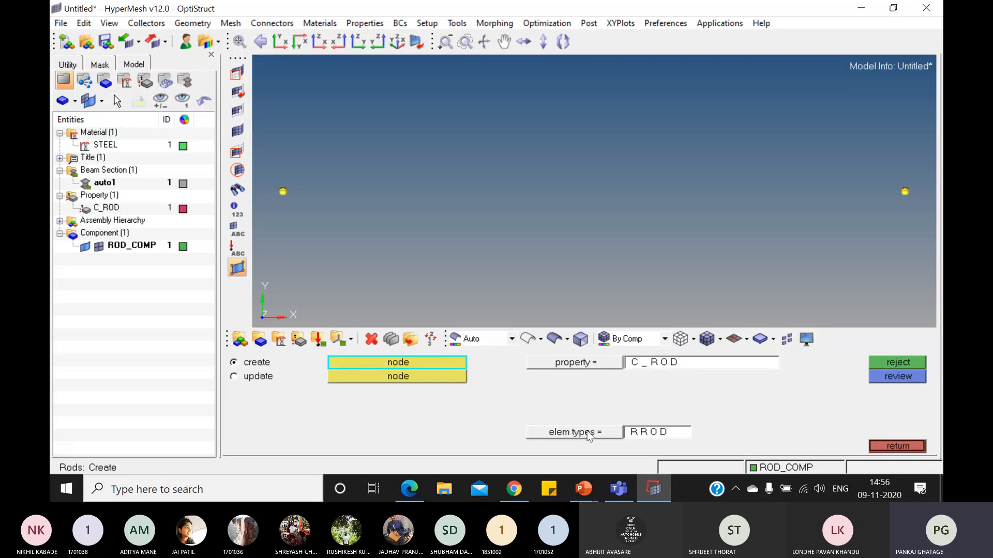
click(682, 435)
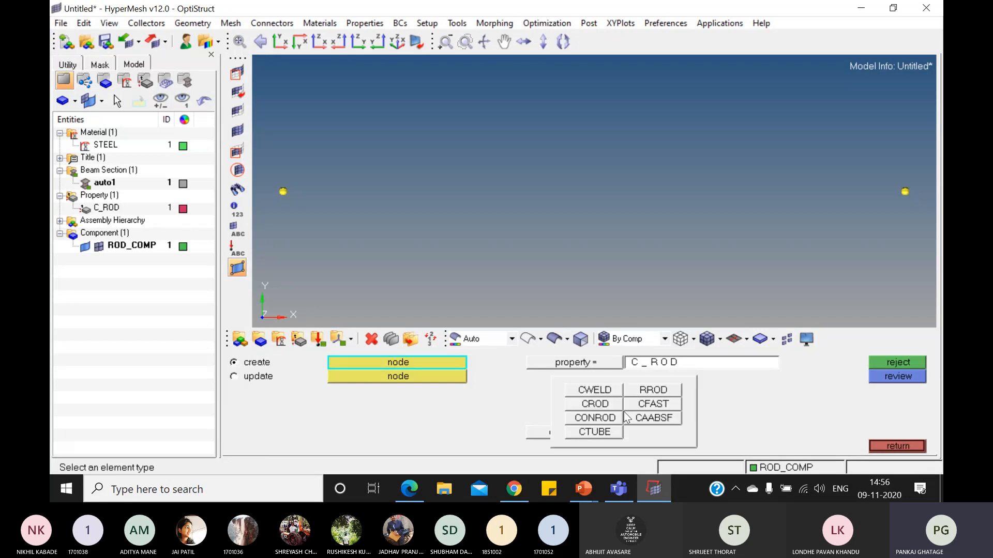
click(653, 389)
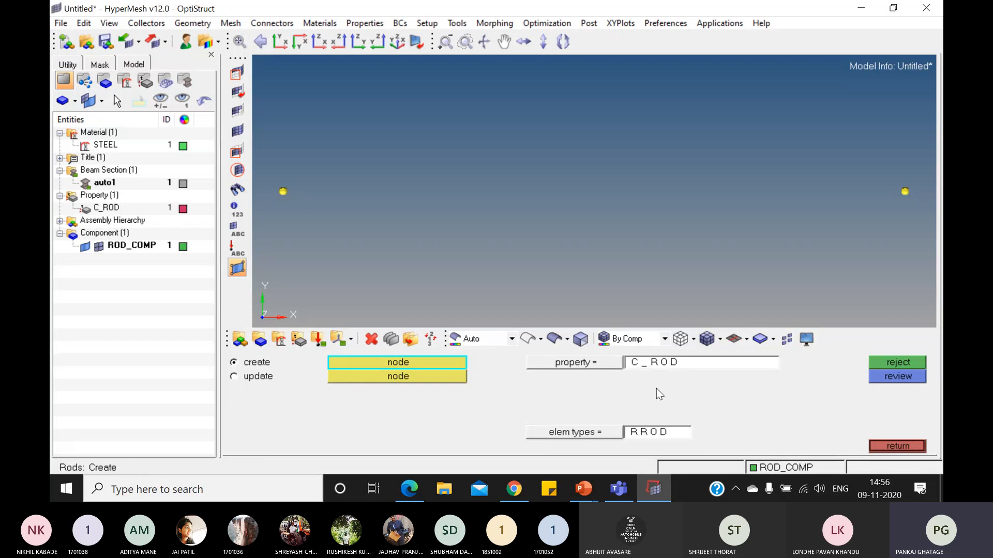
- Set the element type for the new rod to CROD
click(620, 428)
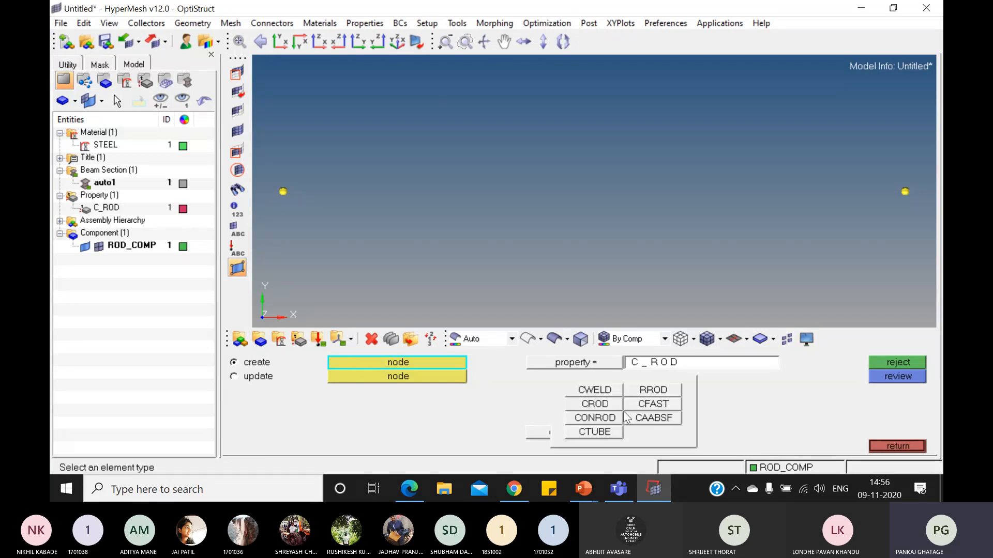
click(595, 403)
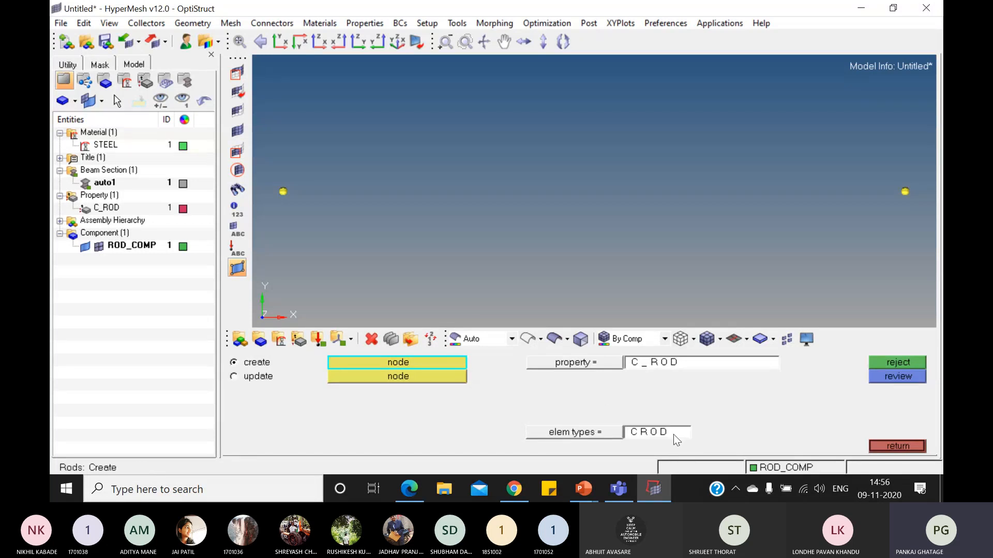
click(679, 435)
click(605, 402)
- Create the rod element from the origin node to the node at x = 500, and leave rod creation
click(283, 191)
click(283, 192)
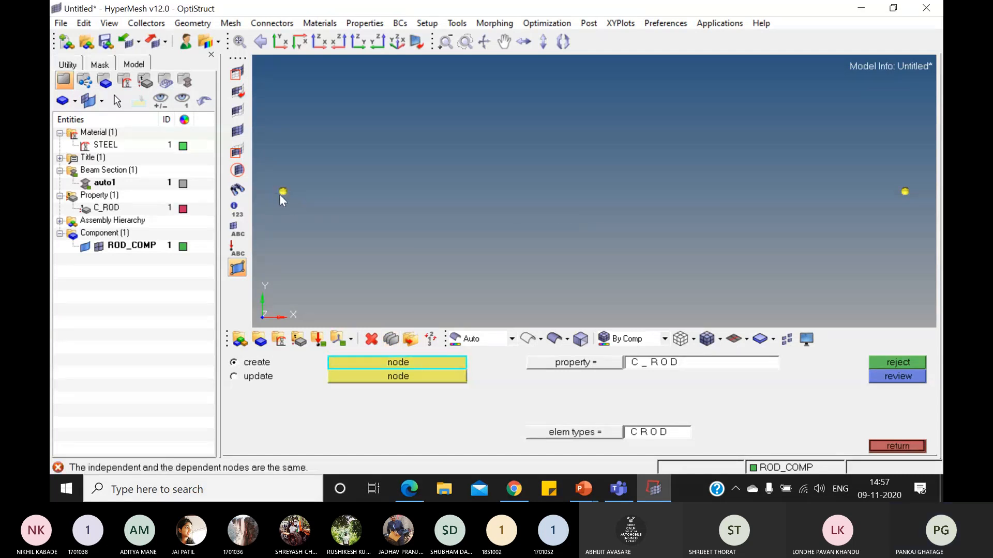
click(282, 192)
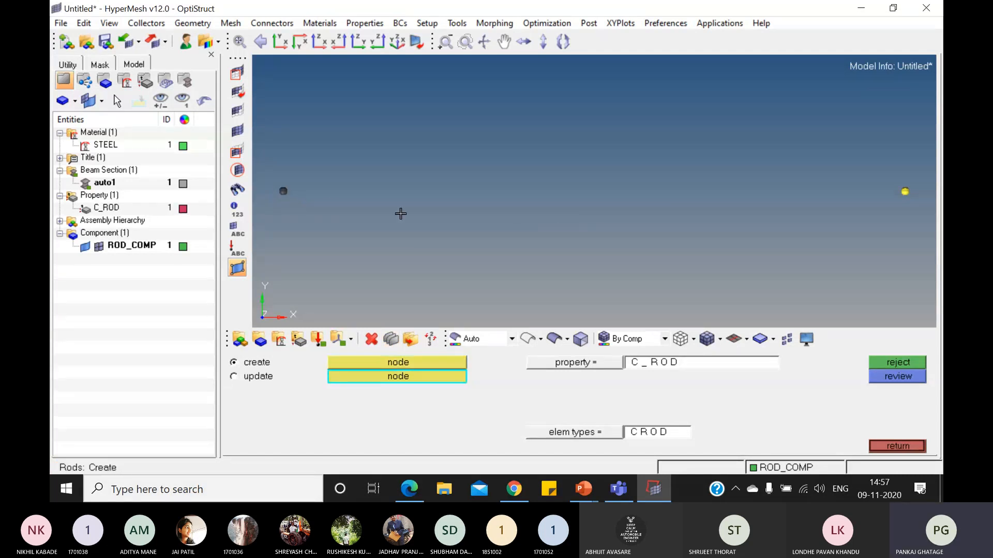
click(905, 193)
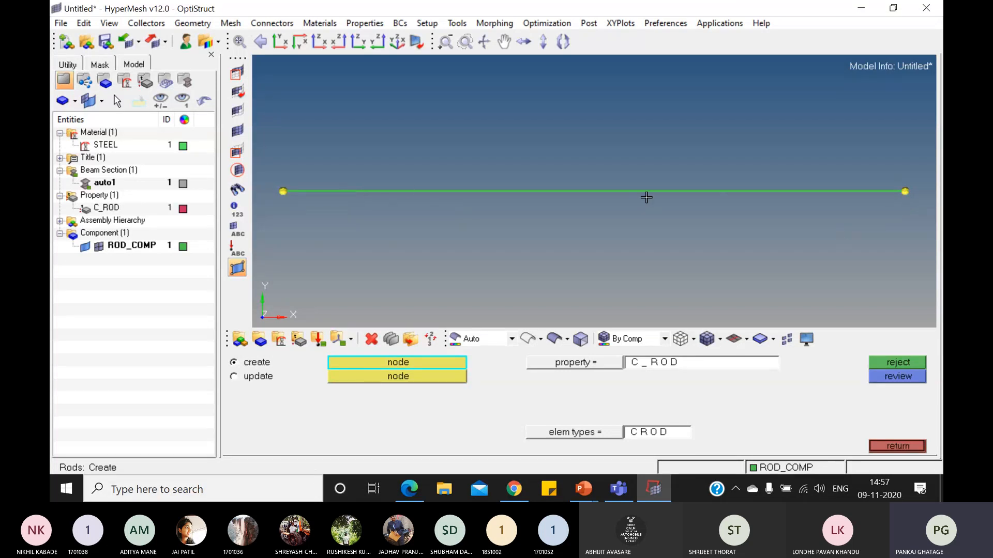
click(910, 446)
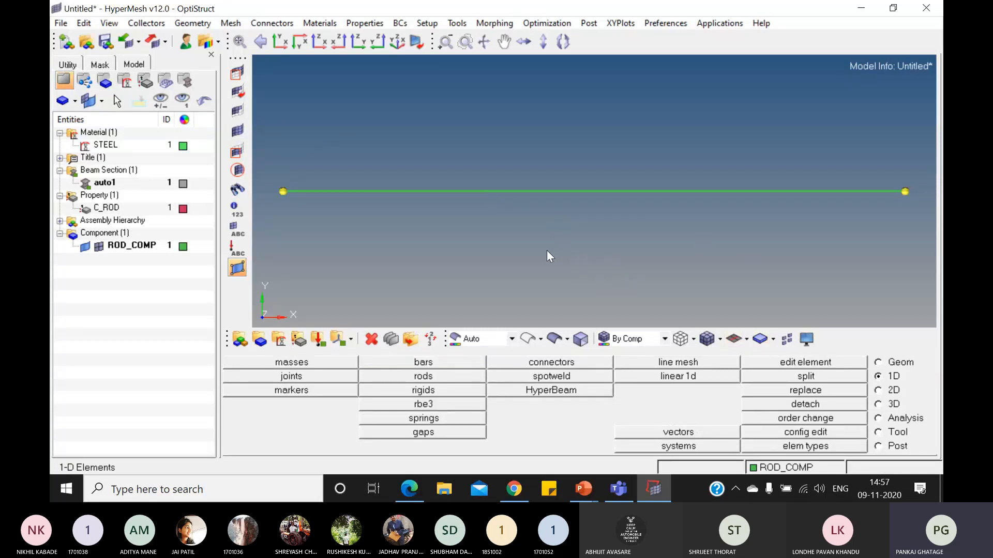
- Inspect the rod's circular section in shaded 3D element representation, and restore the traditional element representation
mouse_move(470, 232)
ctrl+mouse_down()
mouse_move(562, 233)
mouse_move(576, 219)
mouse_move(612, 217)
mouse_move(518, 219)
mouse_move(528, 231)
mouse_move(584, 235)
mouse_move(563, 224)
mouse_move(582, 230)
mouse_move(580, 209)
mouse_move(593, 211)
mouse_move(573, 218)
mouse_move(583, 224)
ctrl+mouse_up()
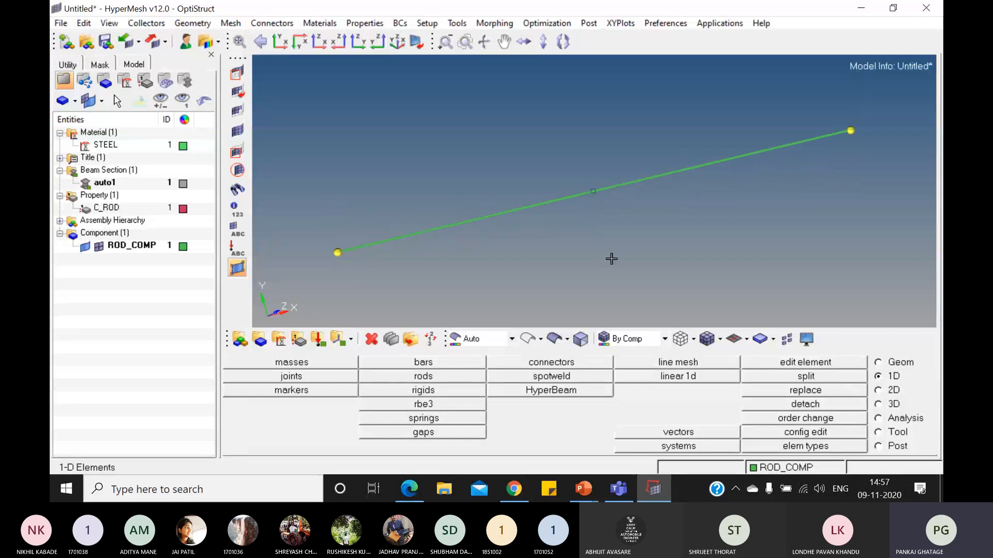
click(747, 341)
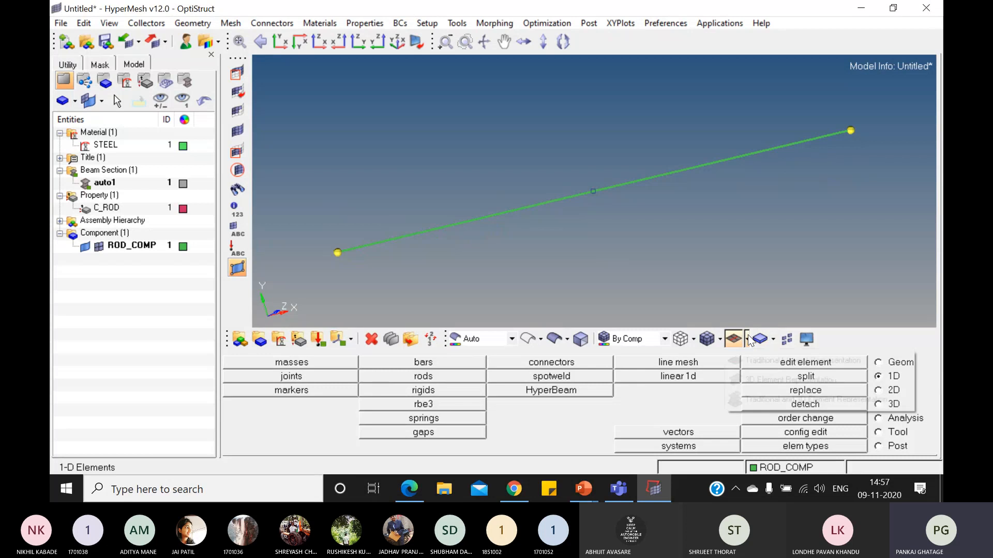
click(749, 341)
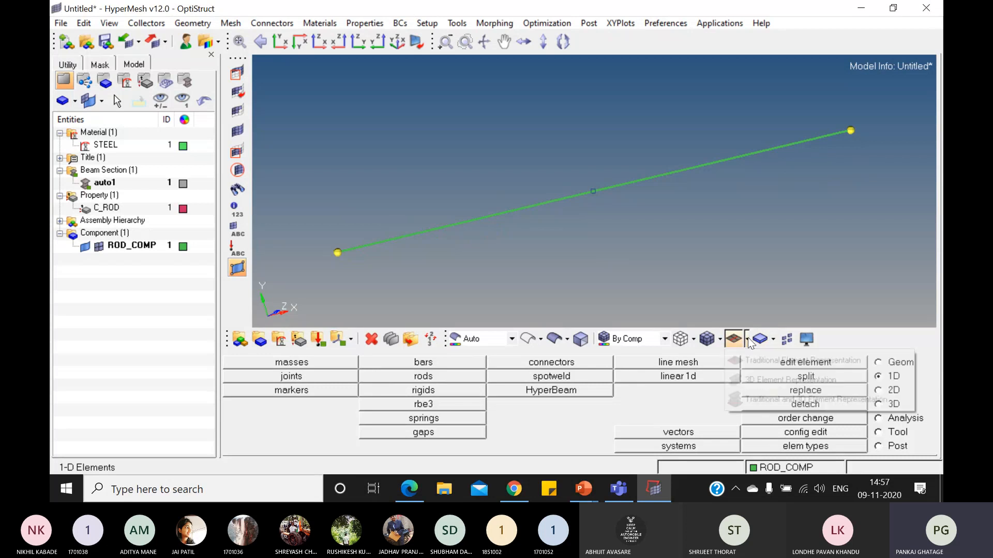
click(749, 341)
click(764, 381)
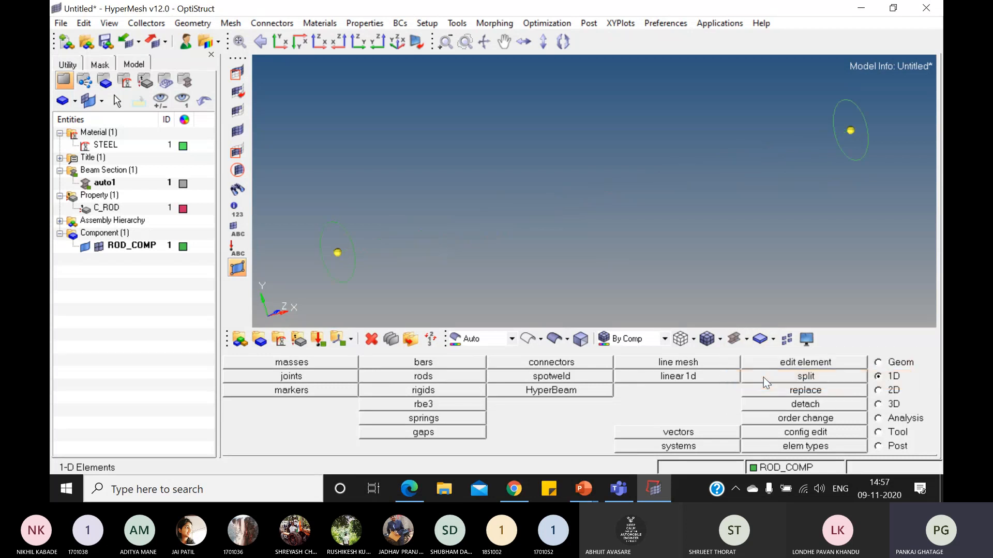
click(707, 339)
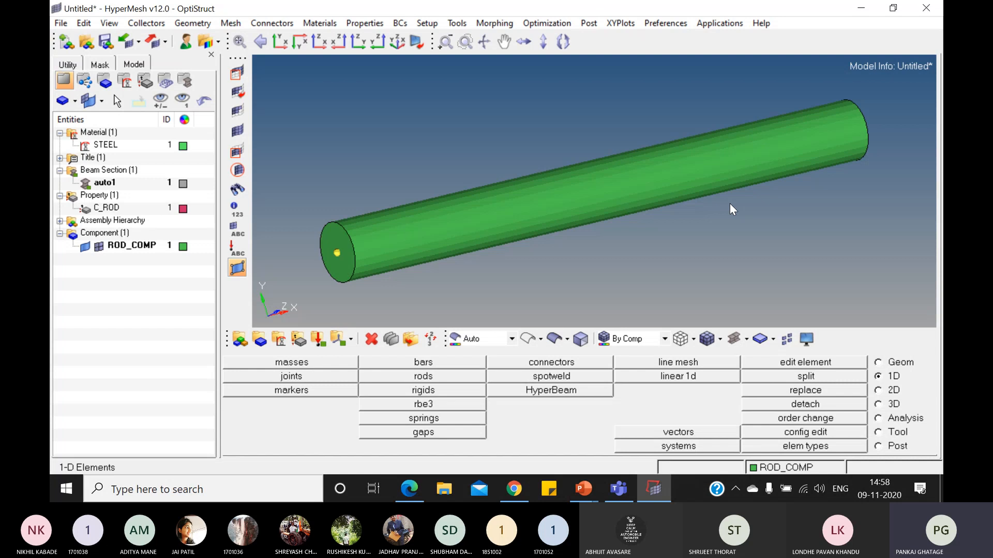
click(747, 341)
click(749, 360)
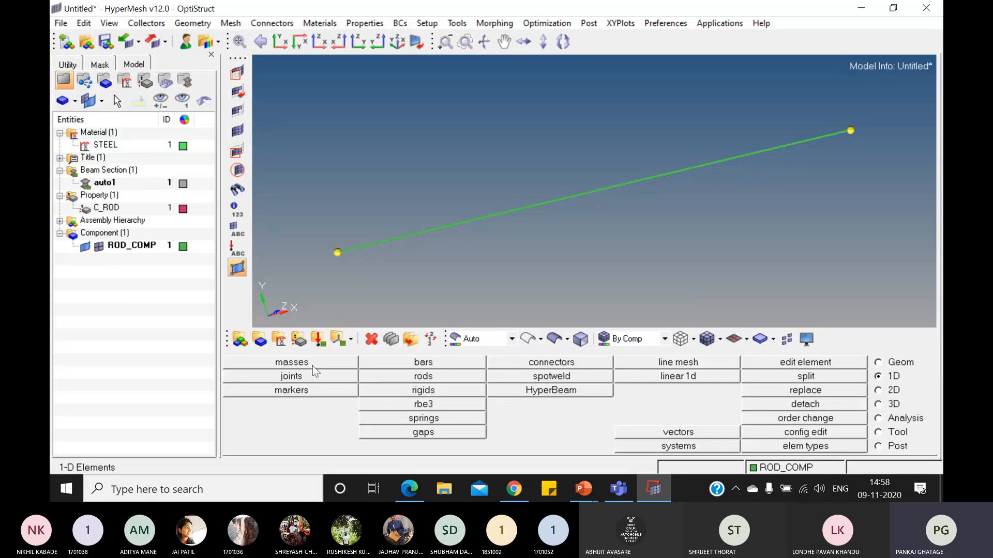
- Switch to the 1D Meshing presentation in PowerPoint to review the rod's support and tensile force, and return to HyperMesh
click(584, 488)
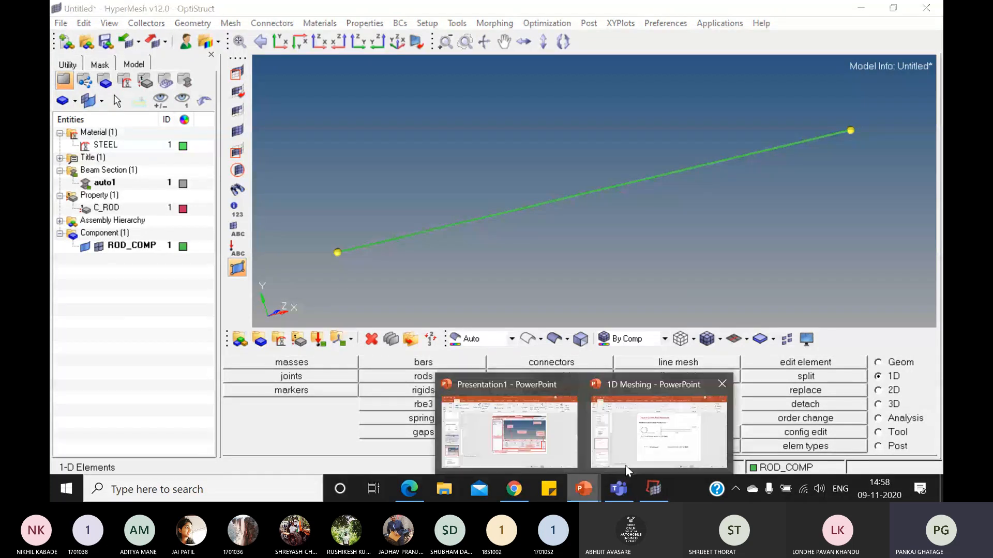
click(665, 443)
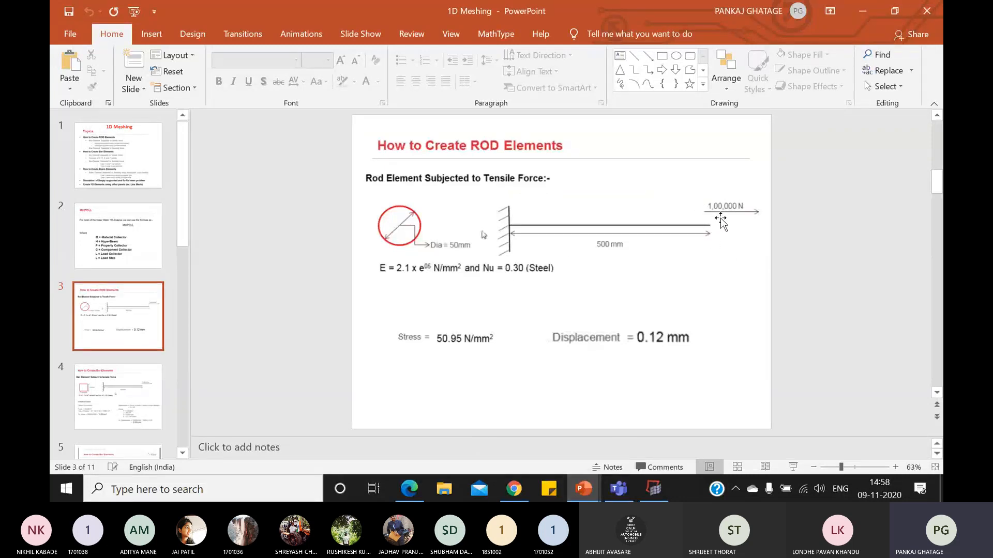
click(648, 488)
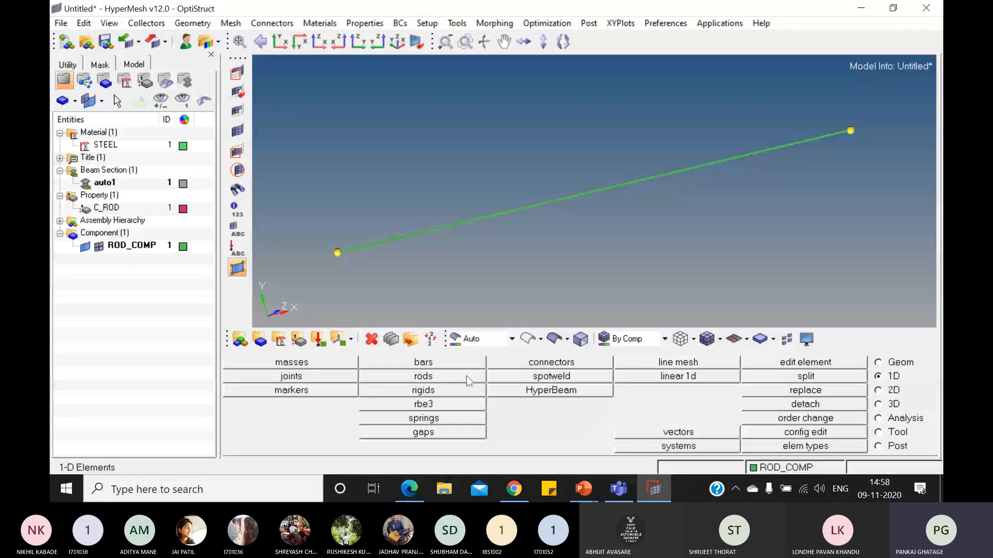
- Create a load collector named SPC with no card image, and leave load collector creation
click(318, 340)
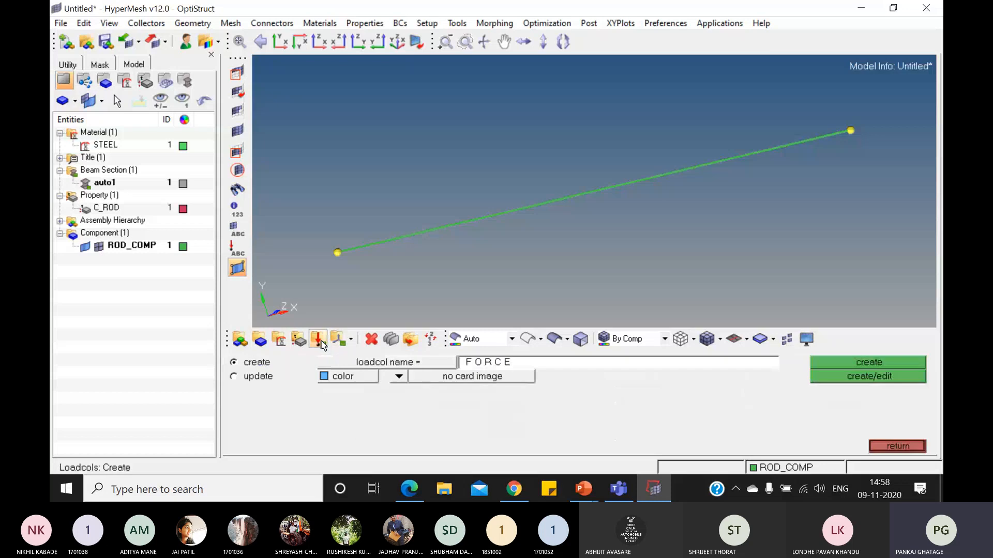
click(507, 363)
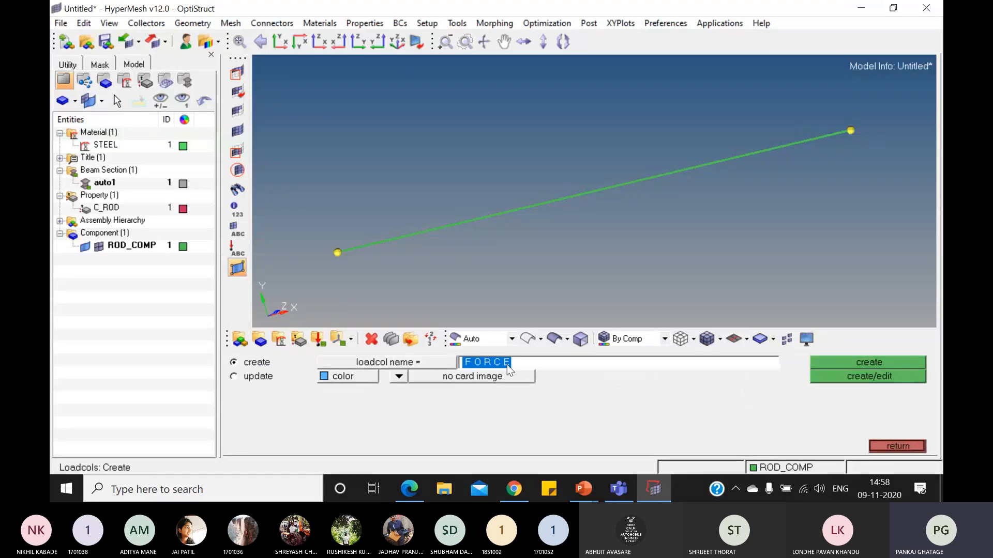
text(SPC)
click(399, 377)
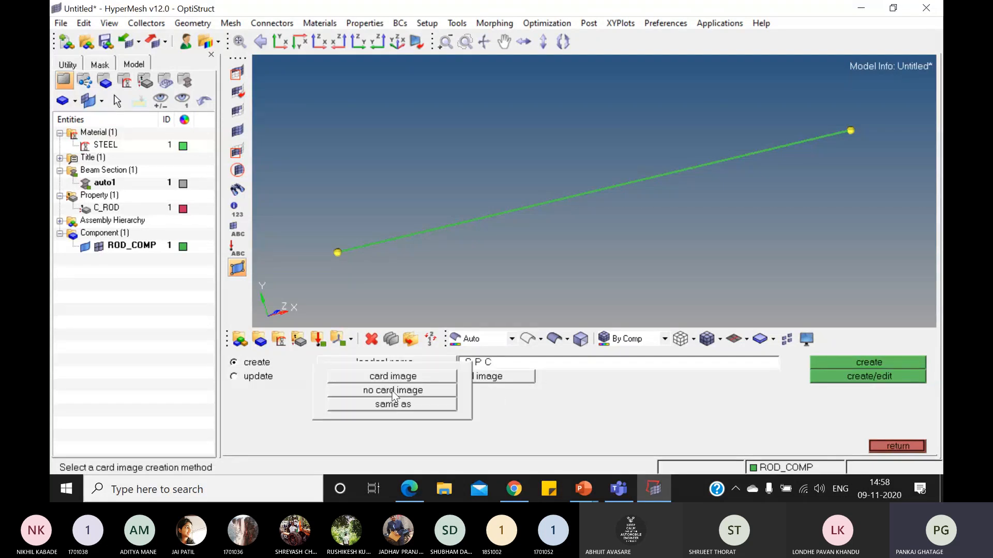
click(393, 390)
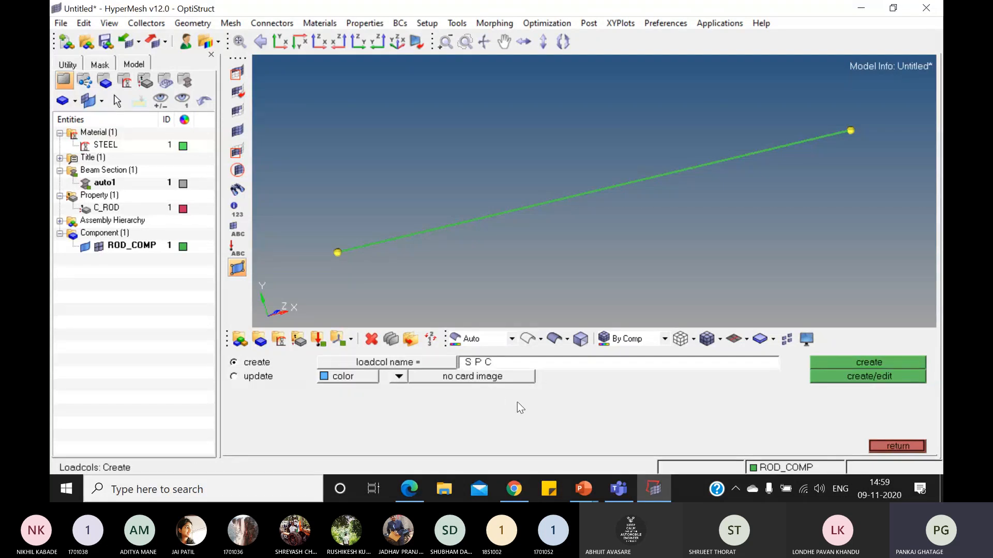
click(872, 363)
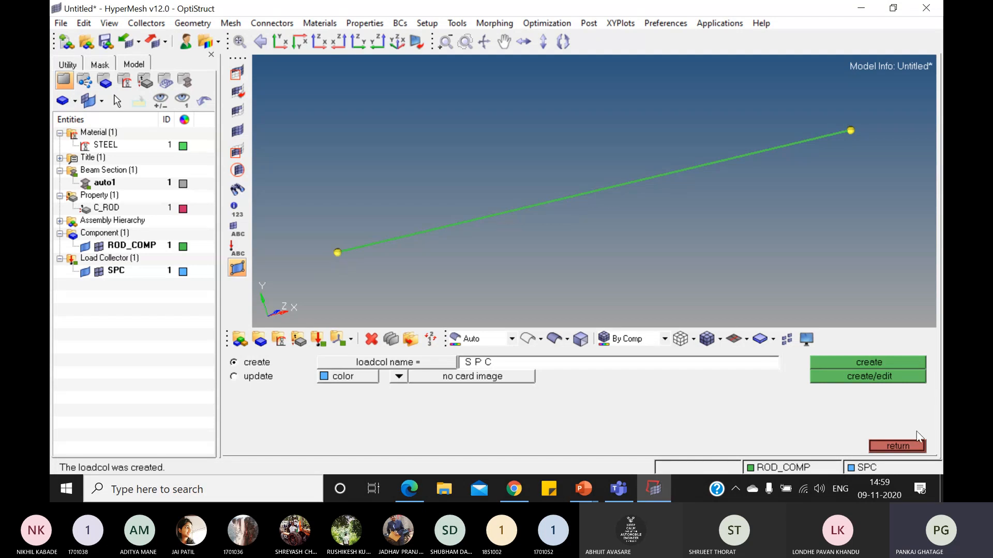
click(897, 446)
- Create an SPC constraint fixing dof1 to dof6 at 0.000 on the rod's origin node
click(899, 422)
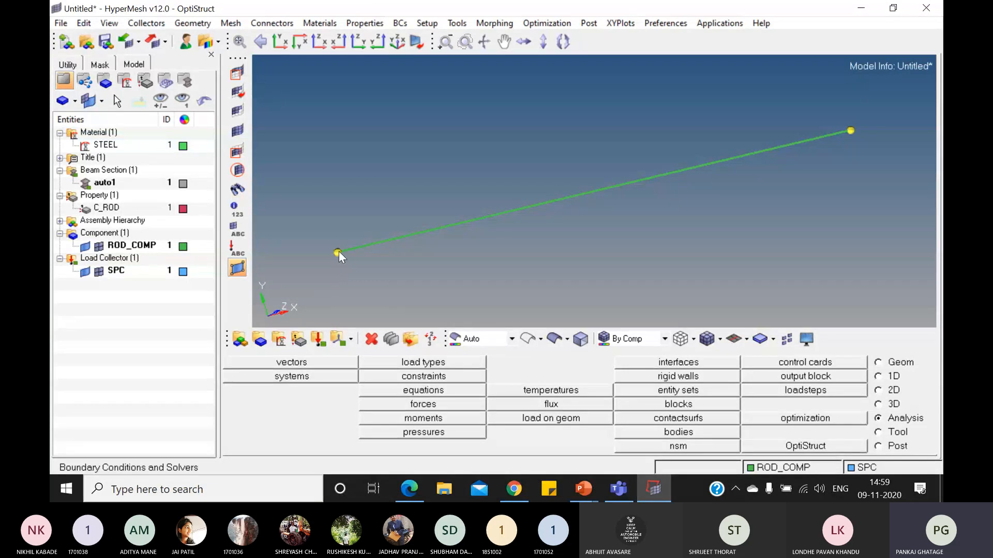
click(438, 378)
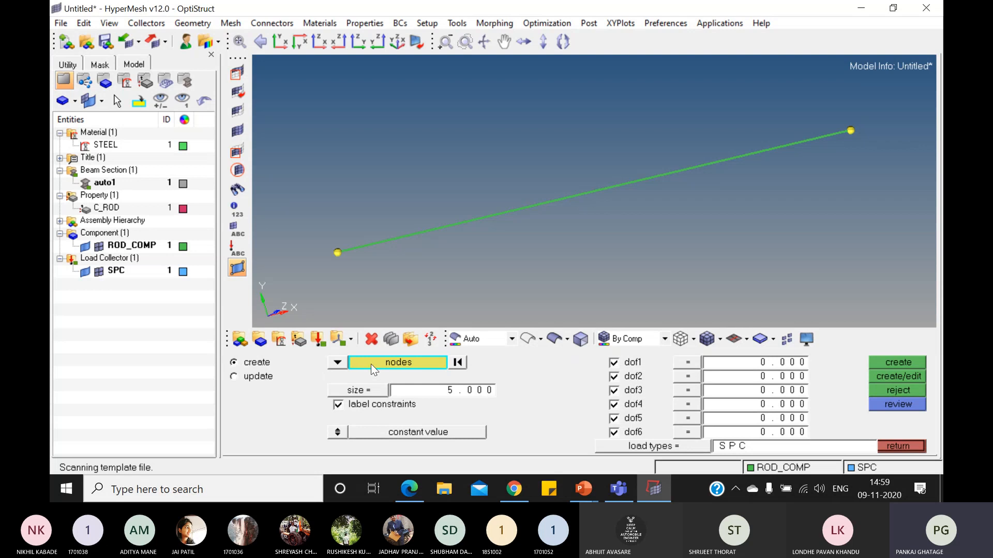
click(337, 253)
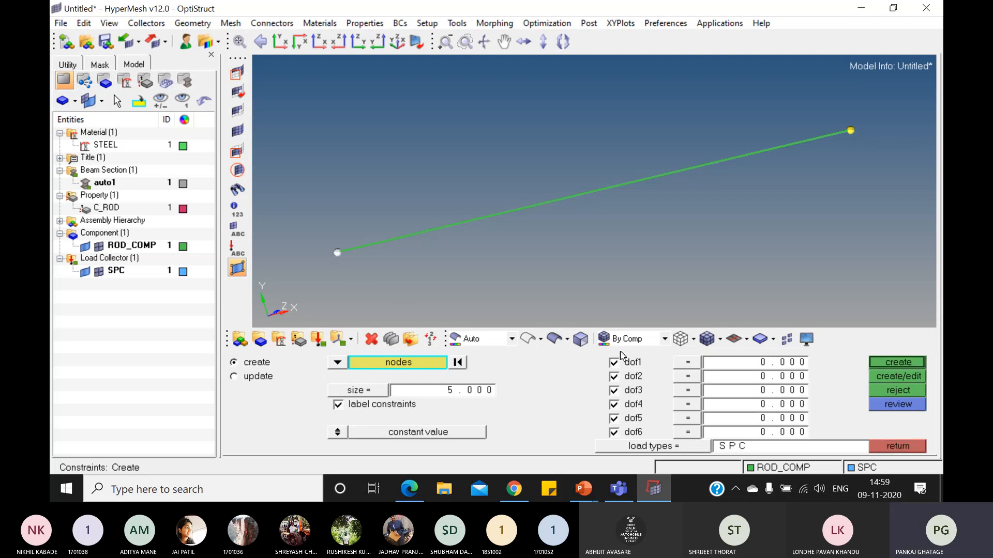
click(914, 361)
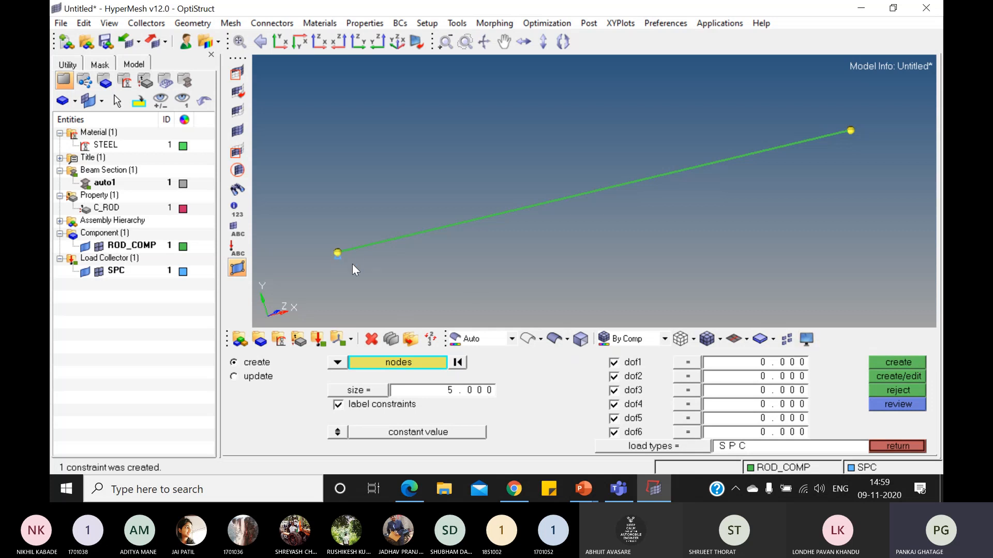
- Set the constraint display size to 10 and leave constraint creation
click(465, 392)
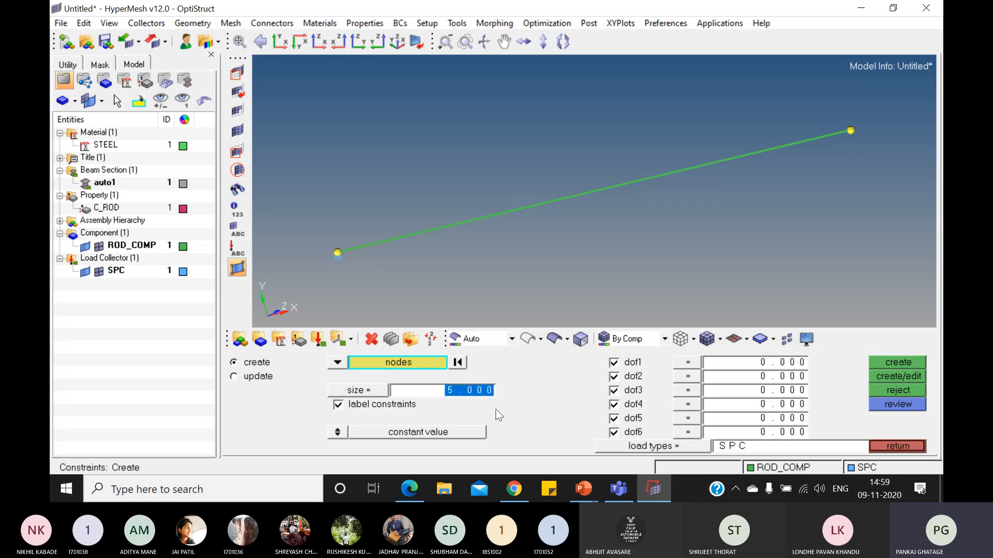
click(233, 376)
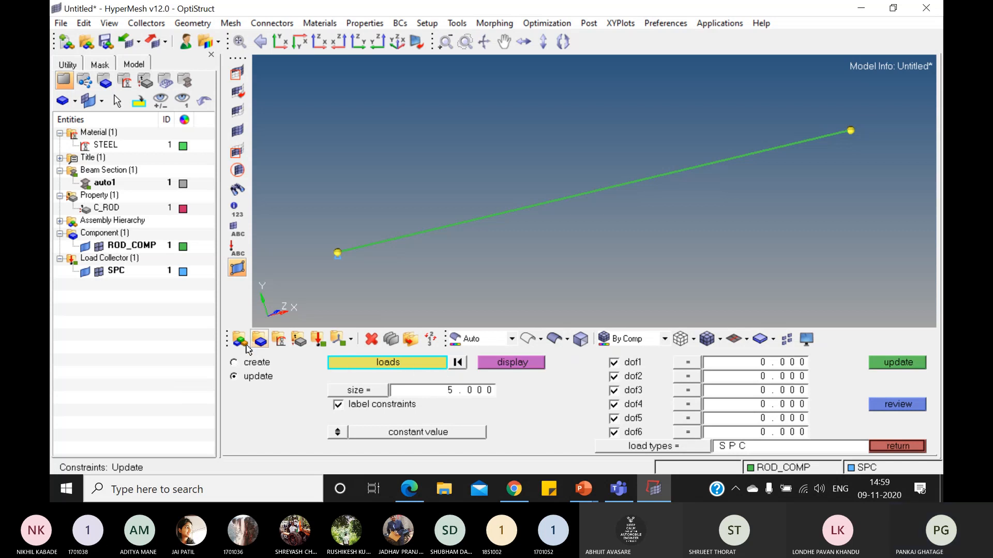
click(233, 362)
click(414, 392)
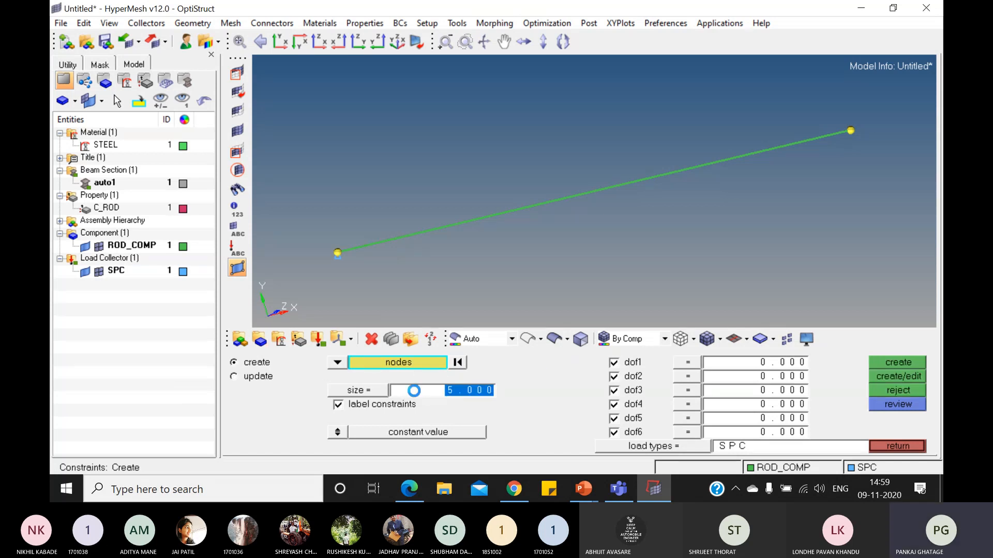
text(10)
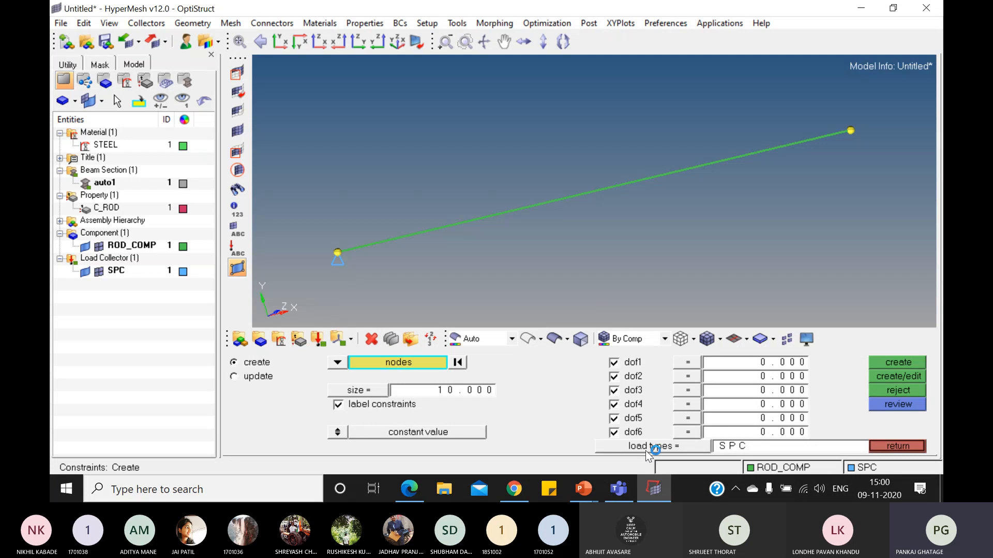
click(910, 446)
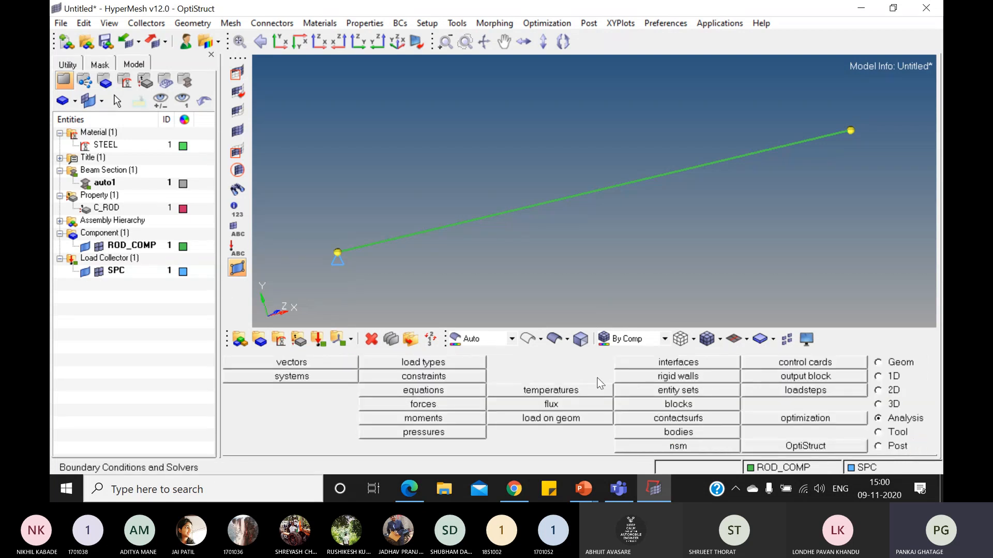
- Create a red load collector named FORCE with no card image, and leave load collector creation
click(319, 341)
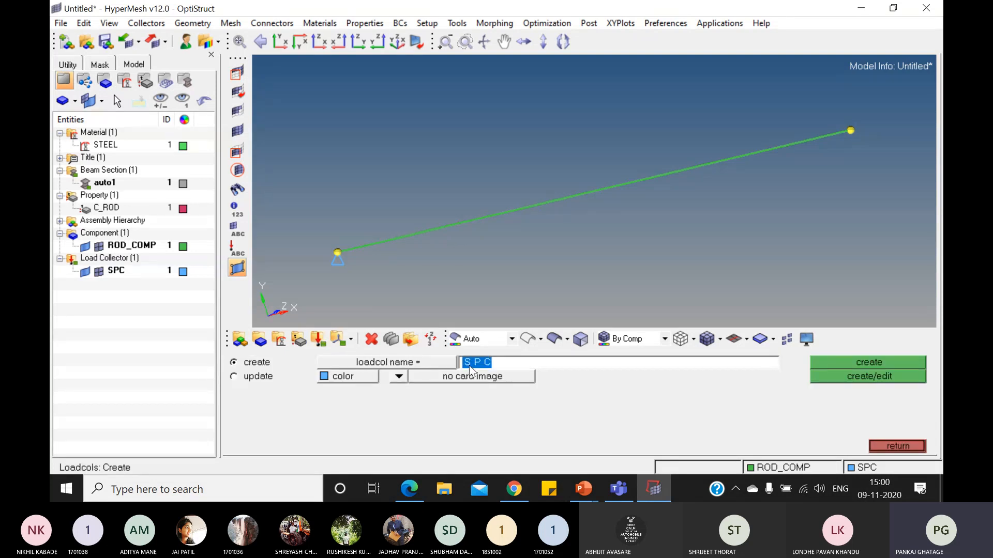
text(FORCE)
key(Return)
click(329, 377)
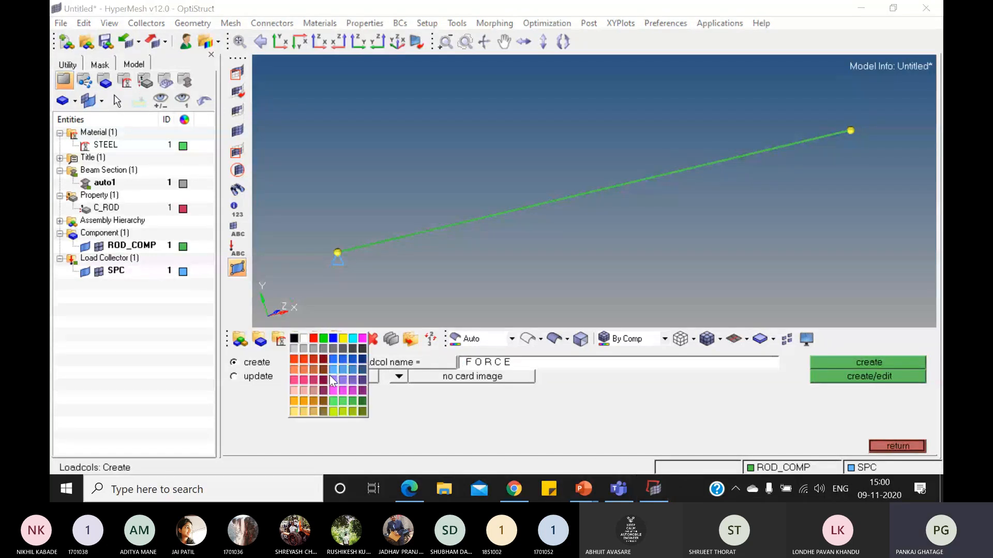
click(315, 342)
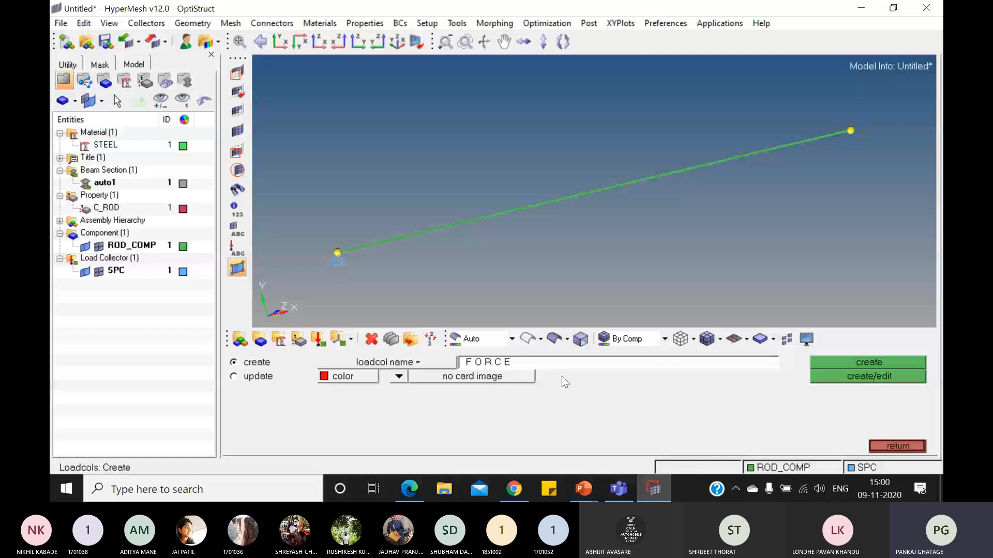
click(898, 365)
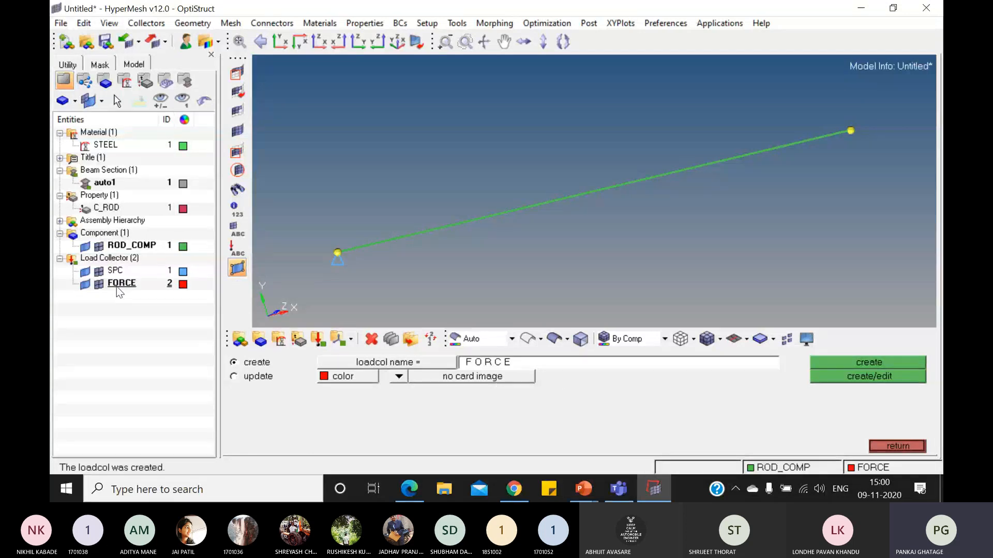
click(885, 446)
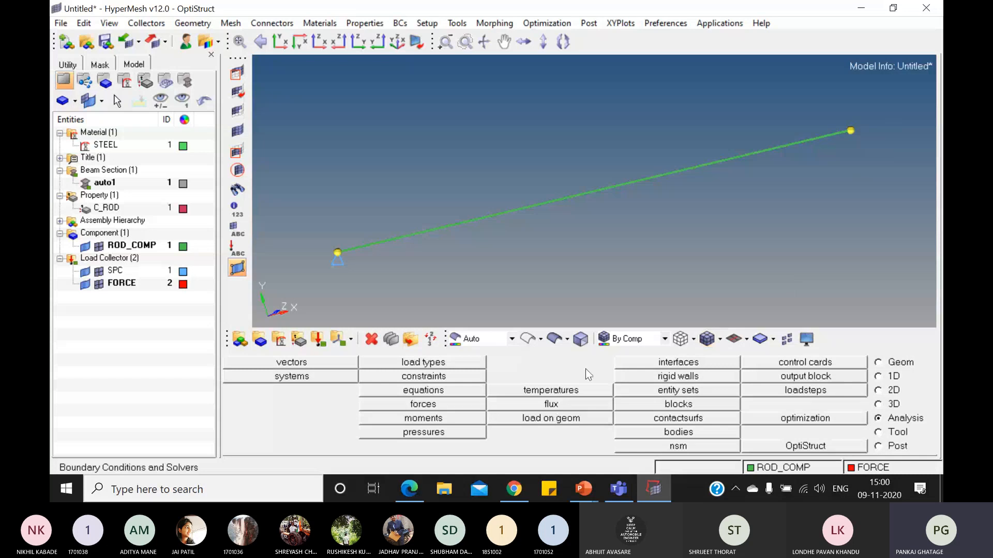
- Create a load of type FORCE with magnitude 100000 along the x-axis on the rod's free end node
click(440, 405)
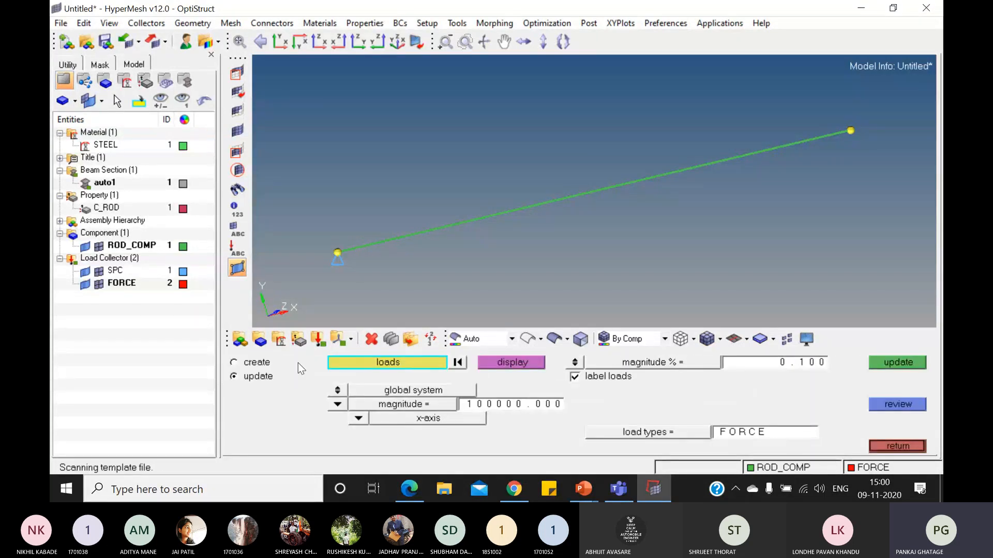
click(268, 363)
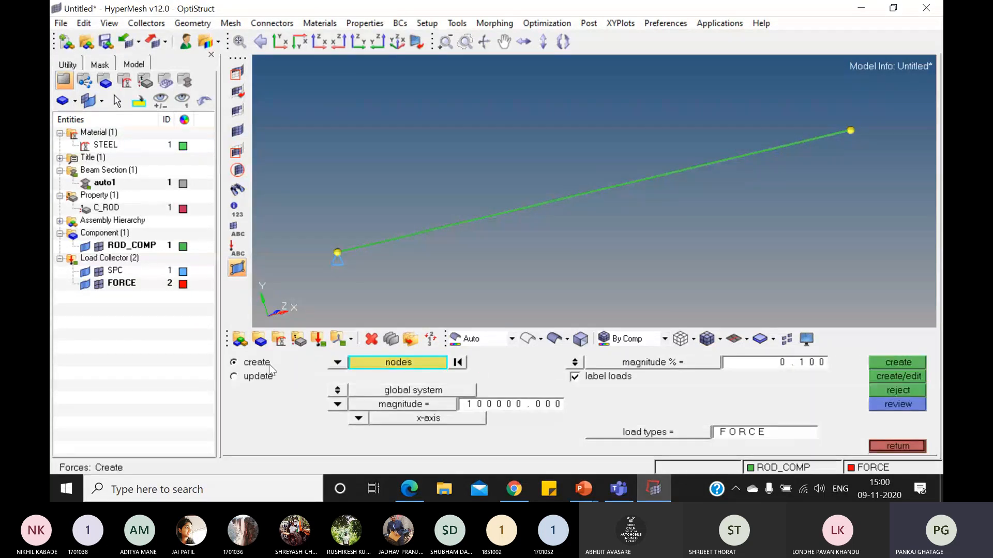
click(851, 131)
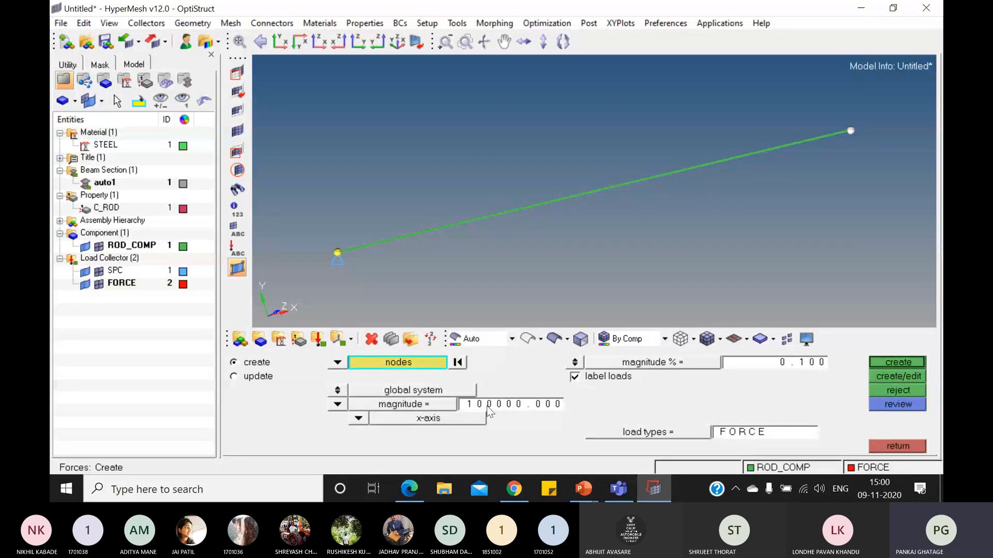
click(486, 406)
text(100000)
click(691, 433)
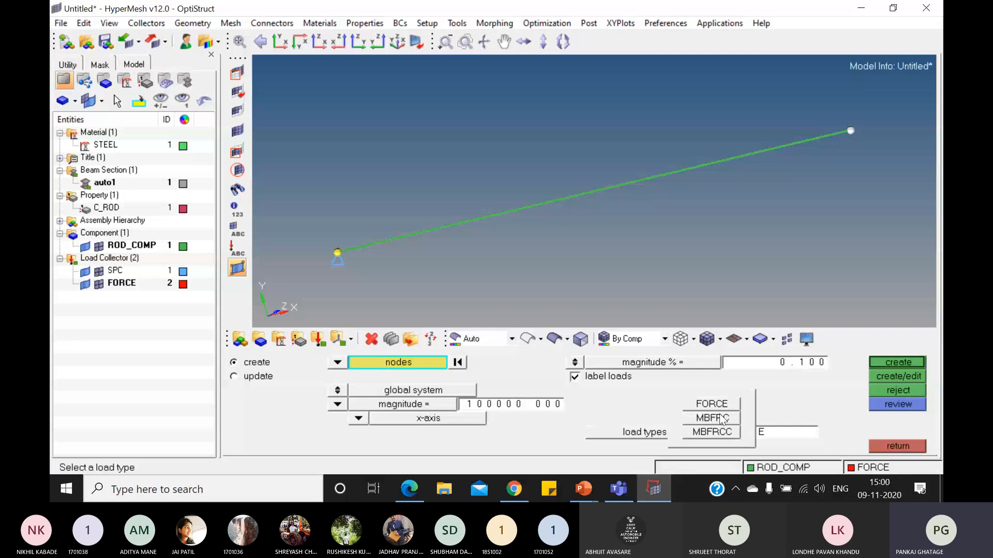
click(723, 404)
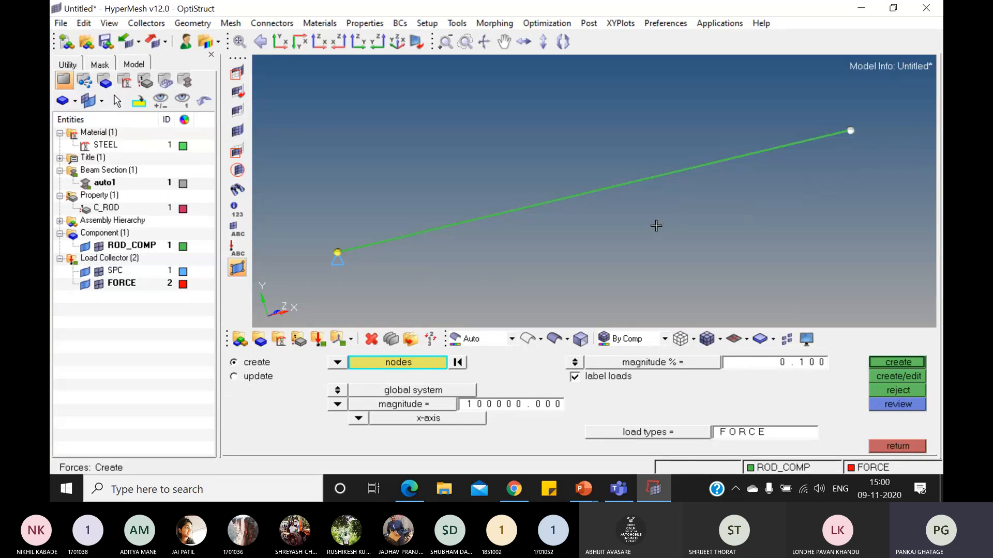
mouse_move(656, 228)
ctrl+mouse_down()
mouse_move(678, 200)
mouse_move(654, 226)
mouse_move(650, 245)
mouse_move(662, 242)
mouse_move(642, 244)
ctrl+mouse_up()
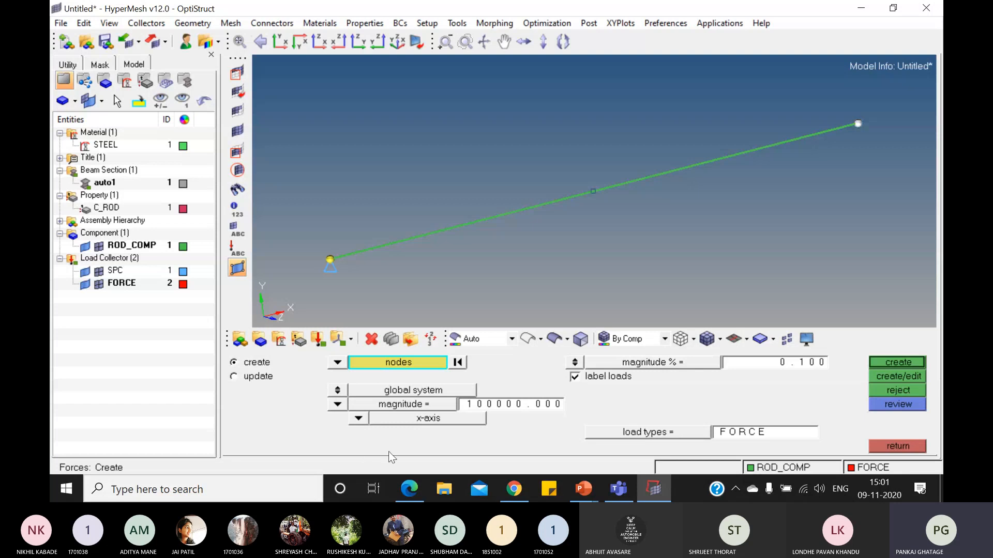
click(358, 418)
click(889, 363)
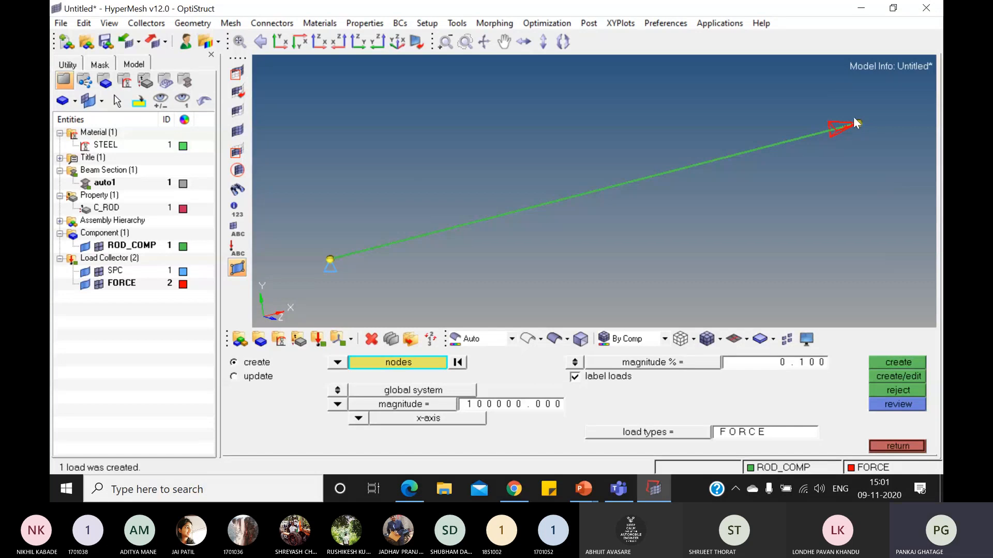
- Name the new load step LINEAR STATIC and keep its type as linear static
click(279, 42)
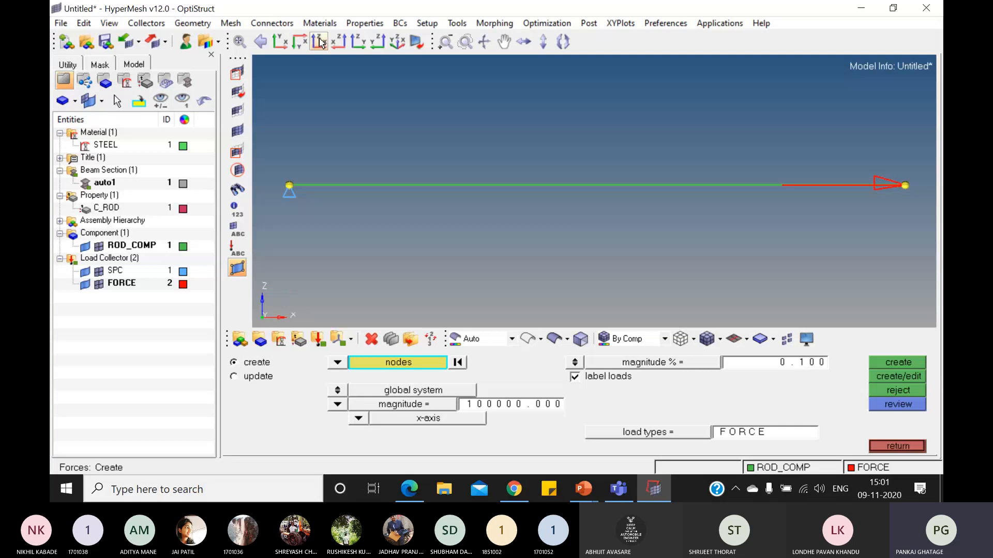
click(339, 43)
click(358, 42)
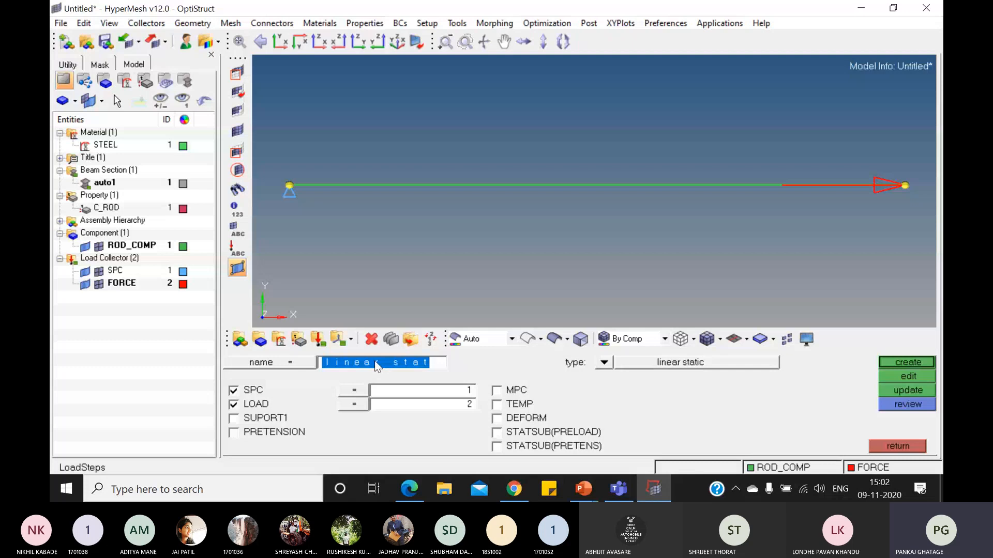
text(LINEA)
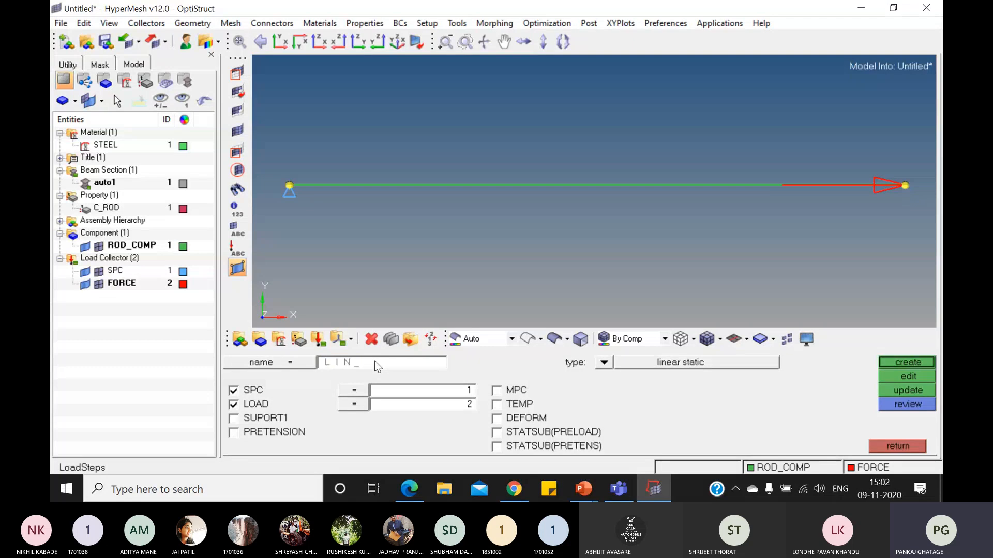
text(R STATIC)
click(604, 362)
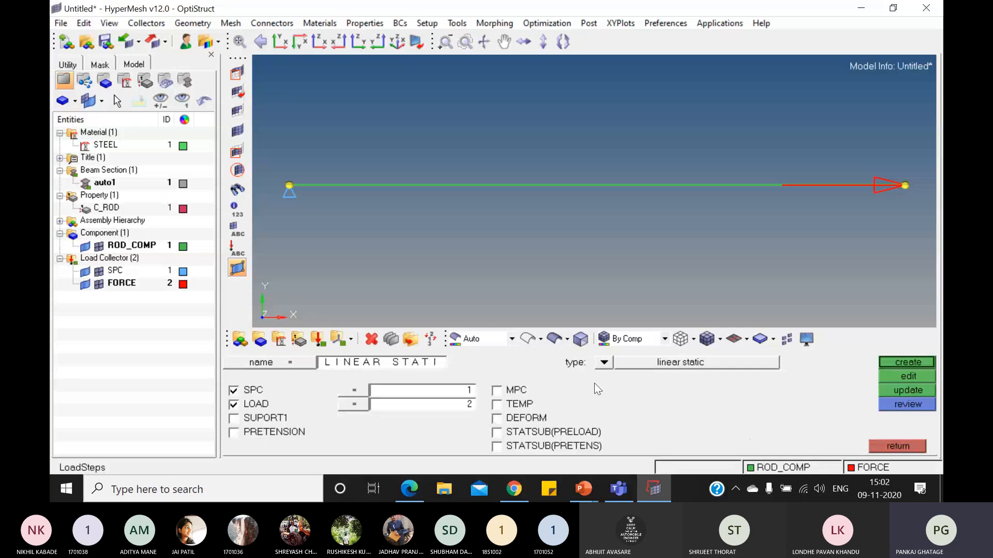
- Assign the SPC collector to SPC and the FORCE collector to LOAD, create the load step, and leave load step creation
click(356, 390)
click(287, 360)
click(362, 404)
click(299, 377)
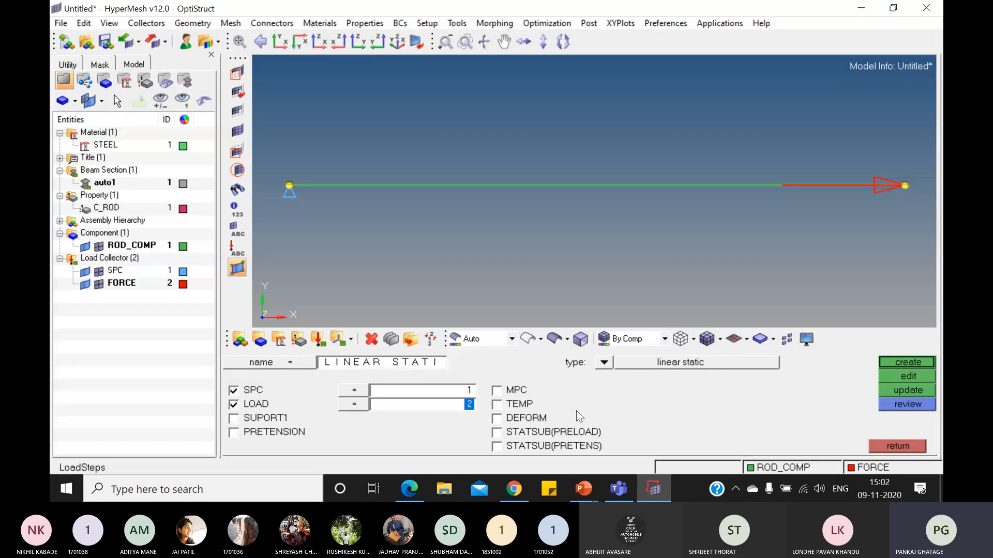
click(500, 404)
click(500, 404)
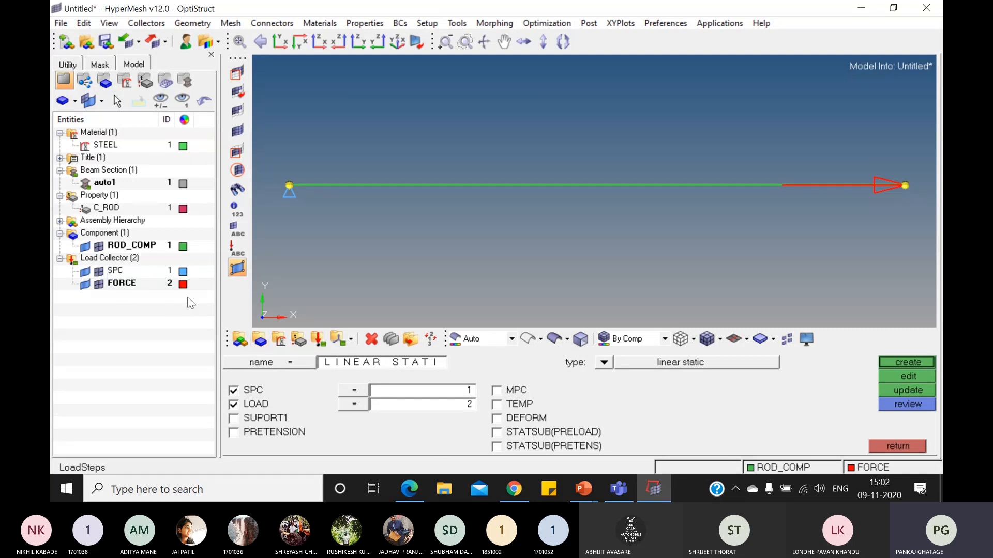
click(909, 364)
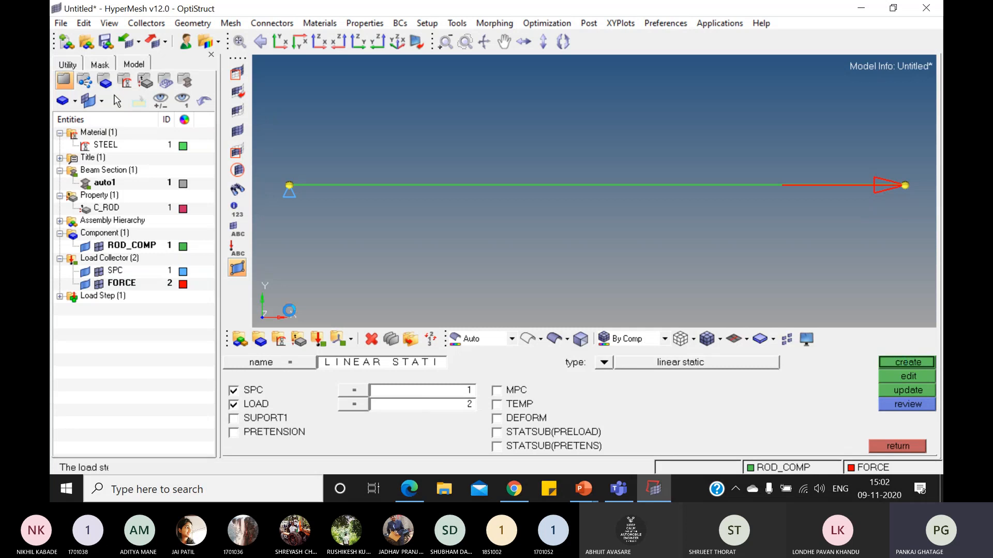
click(60, 296)
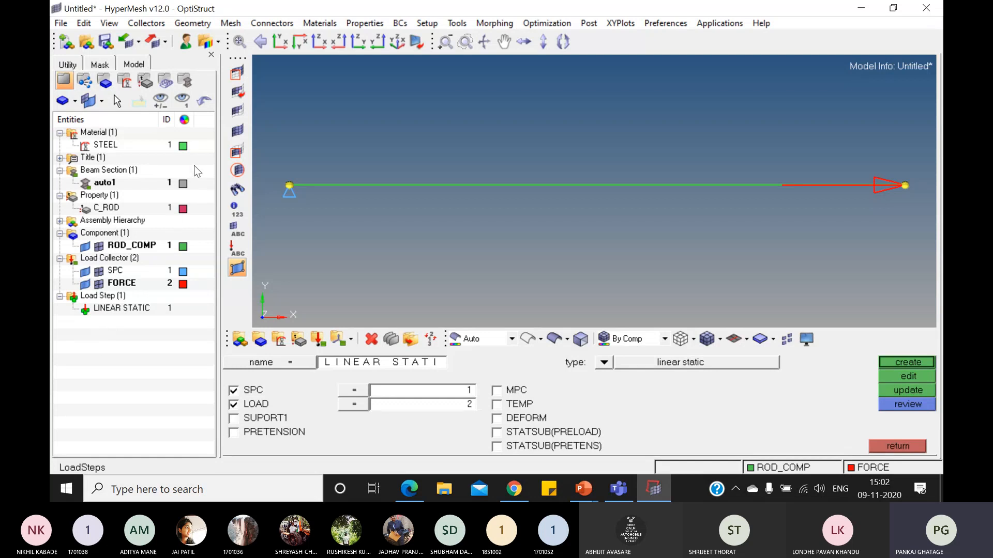
click(918, 448)
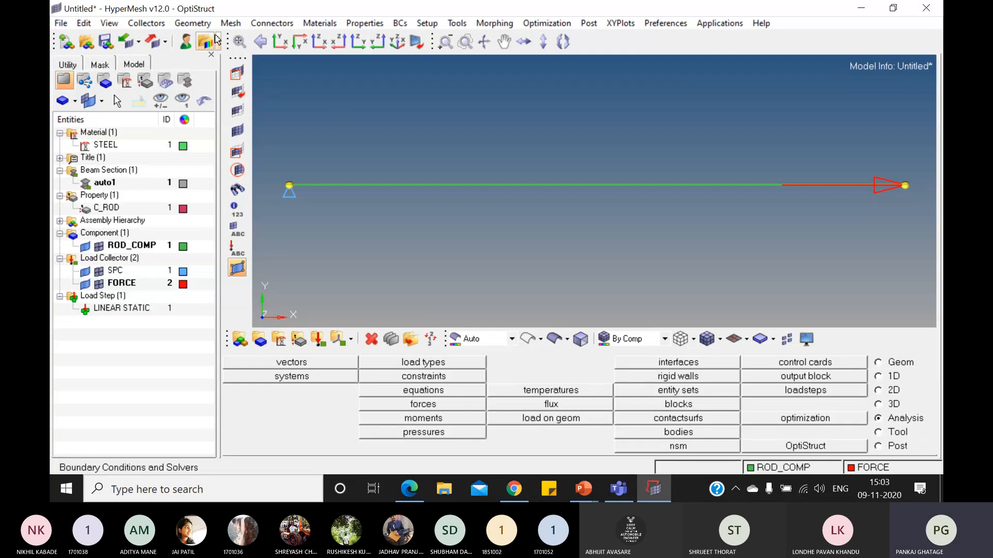
- Confirm OptiStruct as the user profile and set the OptiStruct run options to analysis
click(186, 43)
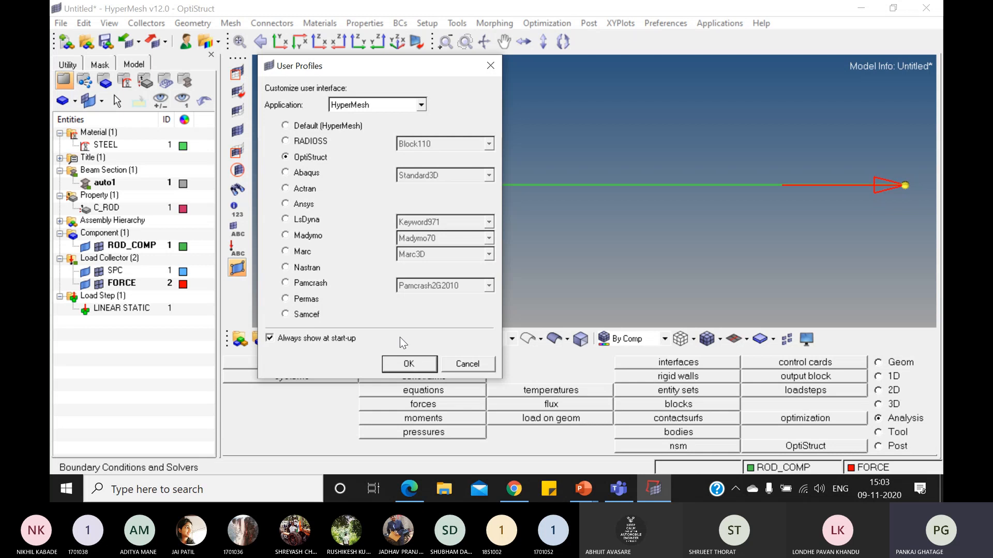
click(409, 363)
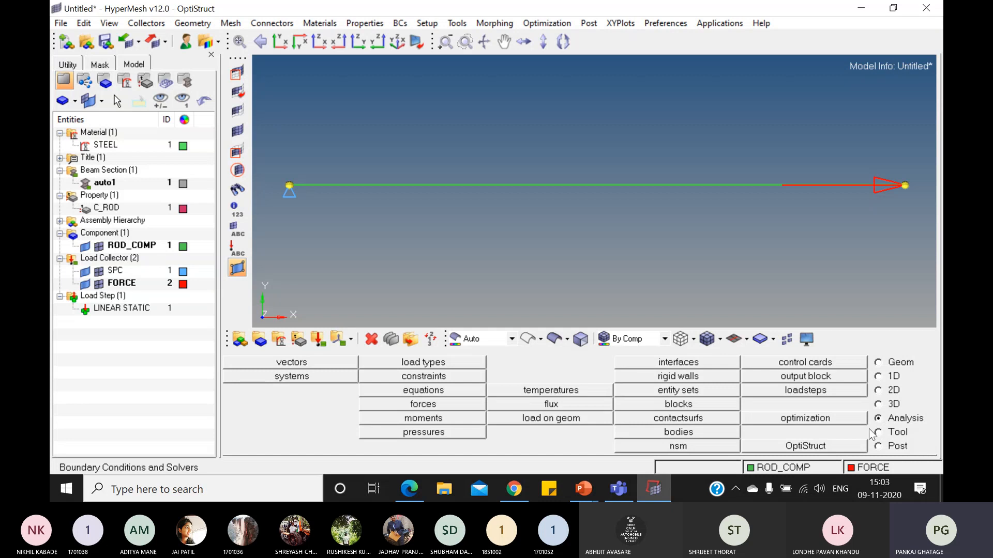
click(824, 445)
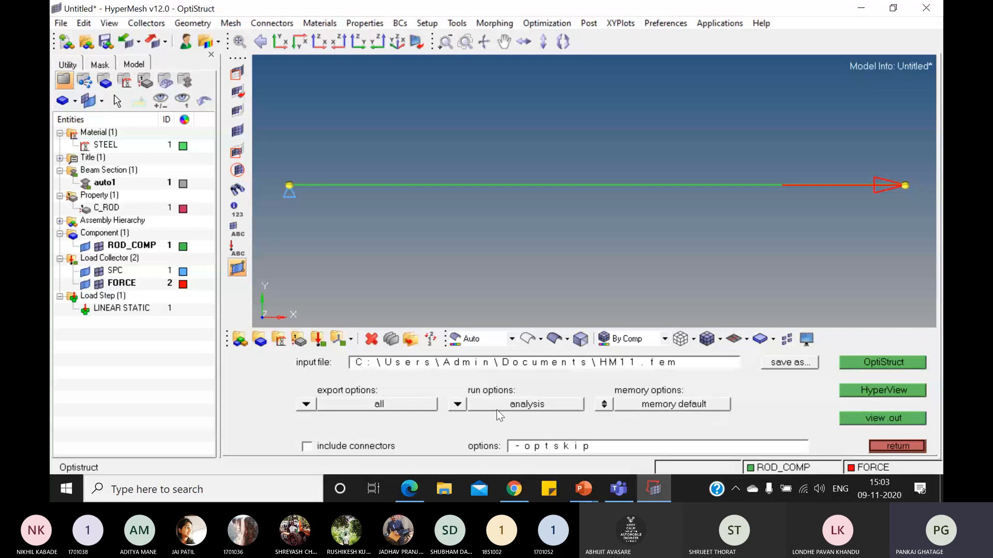
click(451, 404)
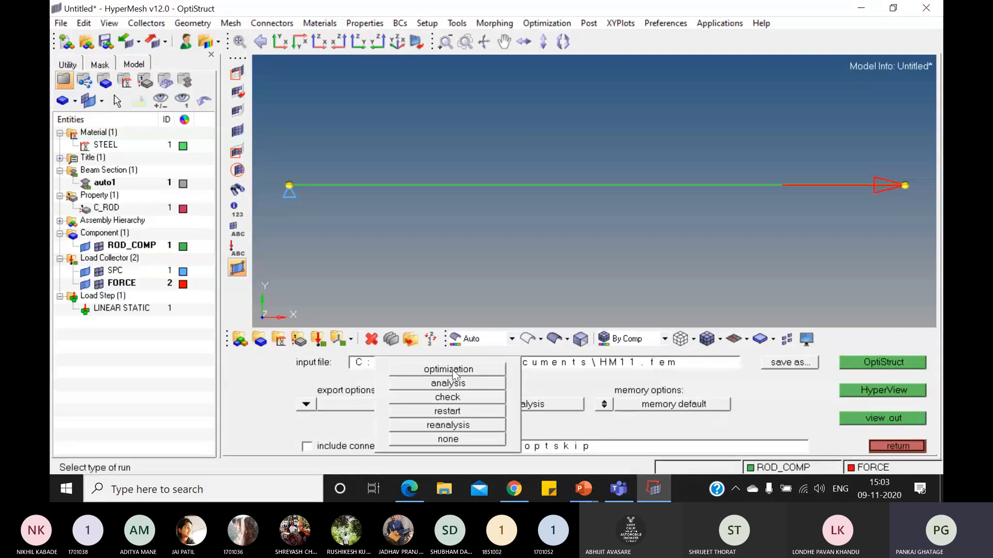
click(455, 383)
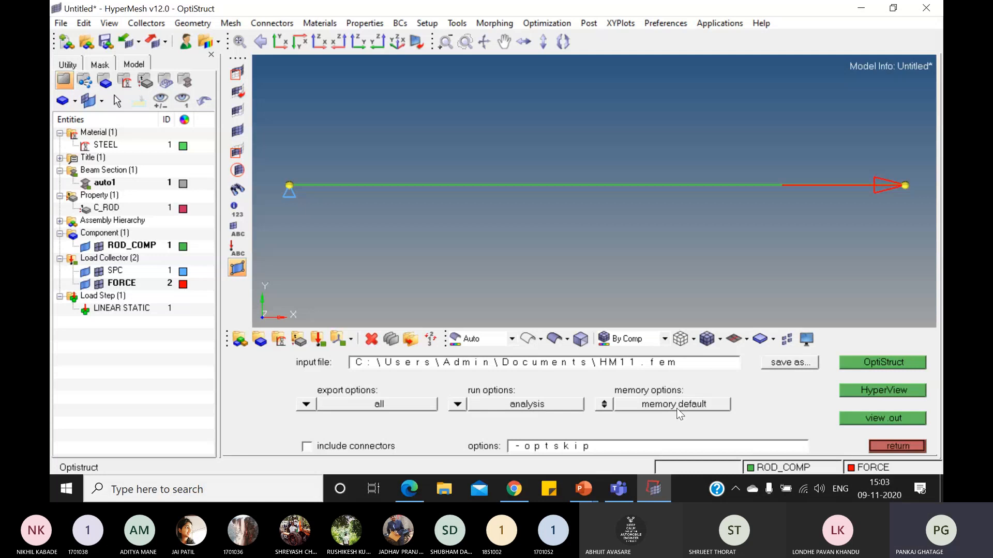
- Run the OptiStruct analysis on HM11.fem, overwriting the existing input file
click(884, 362)
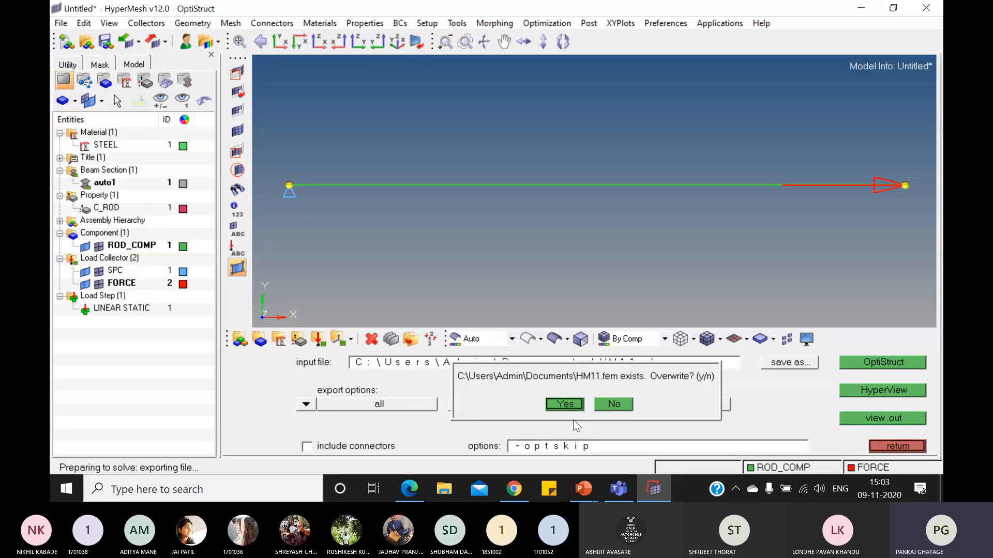
click(623, 404)
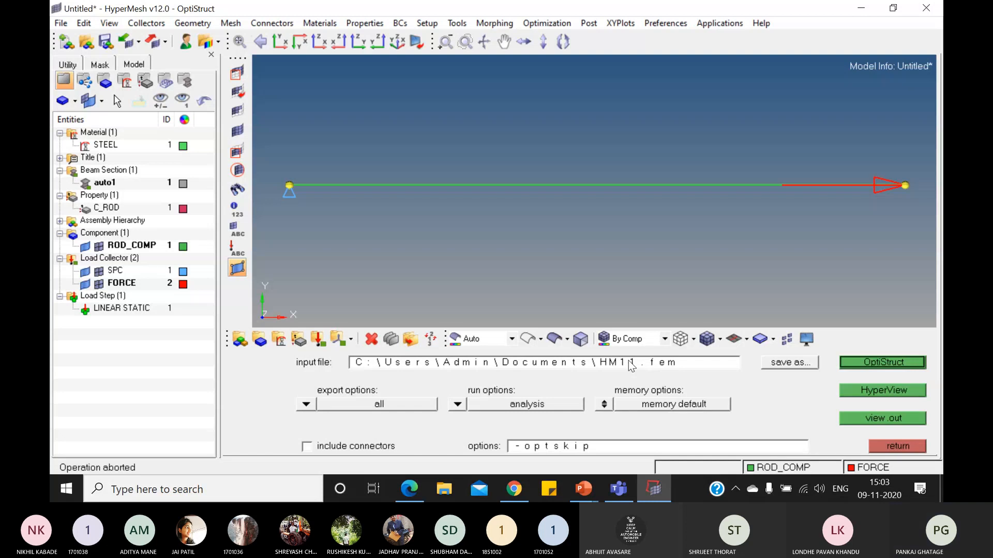
click(894, 365)
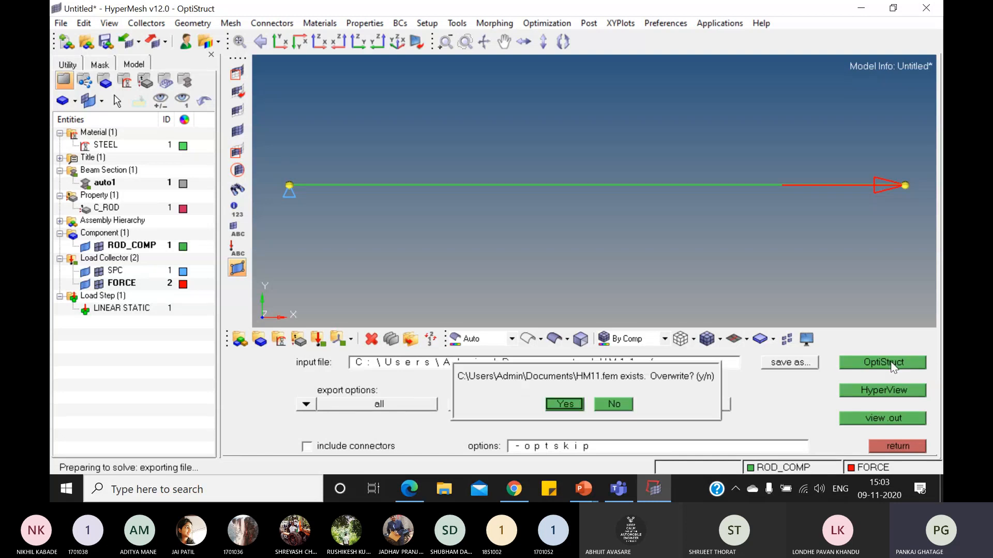
click(564, 406)
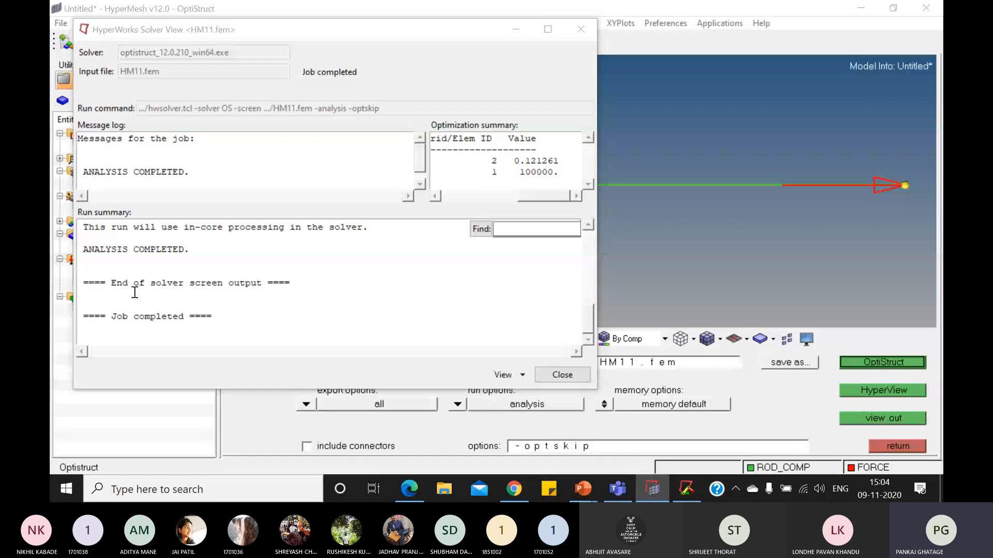
- Review the solver's message log and run summary for HM11.fem, and close the solver view
mouse_move(418, 162)
mouse_down()
mouse_move(419, 169)
mouse_move(420, 154)
mouse_up()
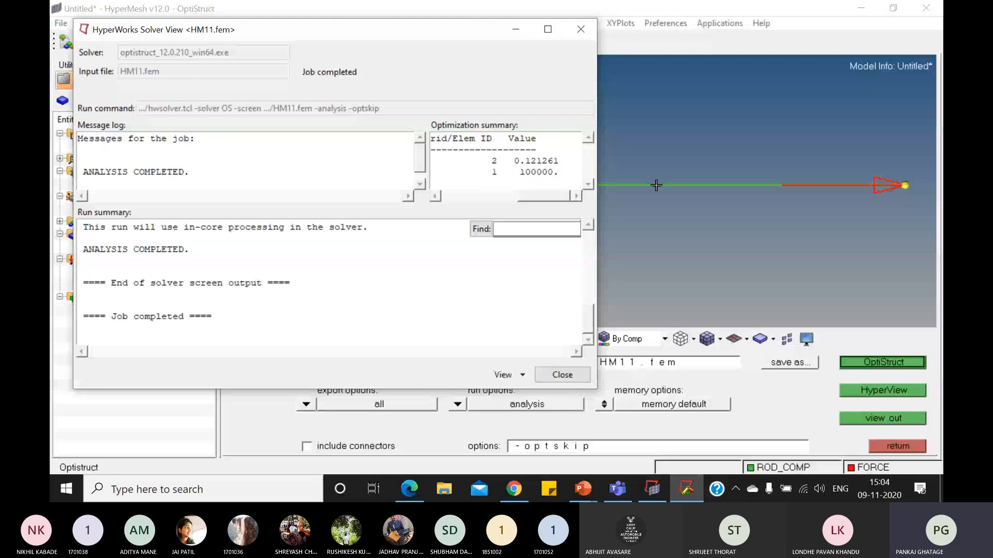
mouse_move(589, 320)
mouse_down()
mouse_move(590, 249)
mouse_move(586, 307)
mouse_up()
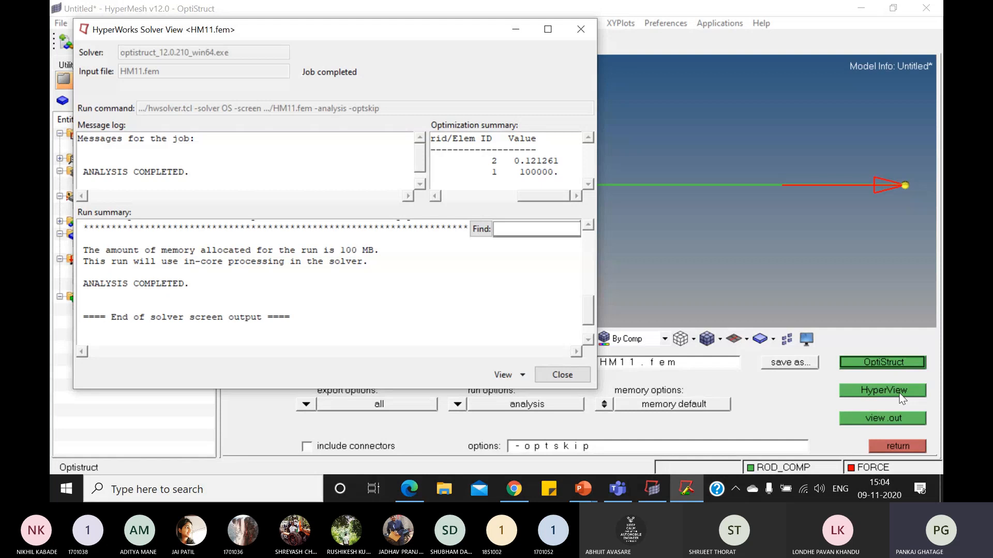
click(580, 29)
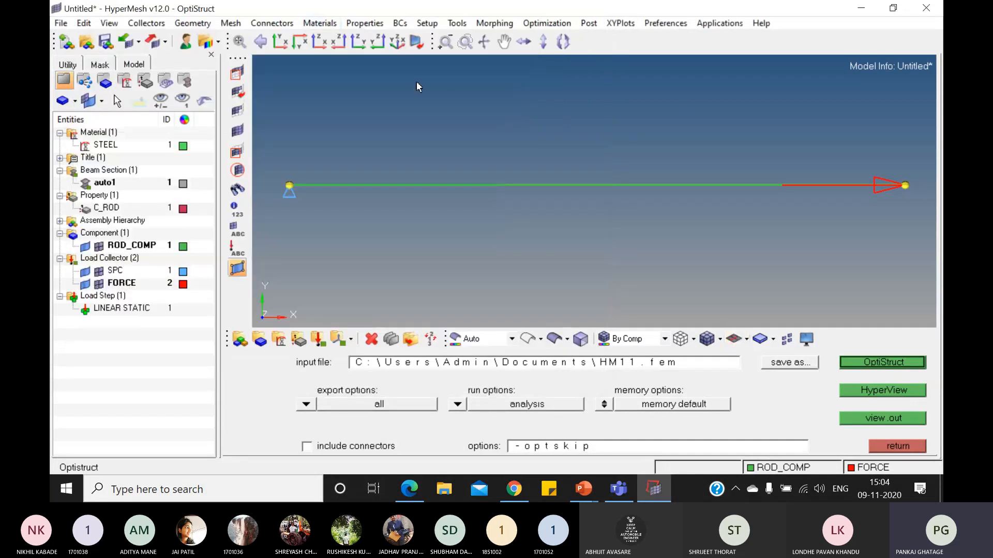
- Open the HM11 results in HyperView, maximize the window, and plot the displacement magnitude contour
click(883, 394)
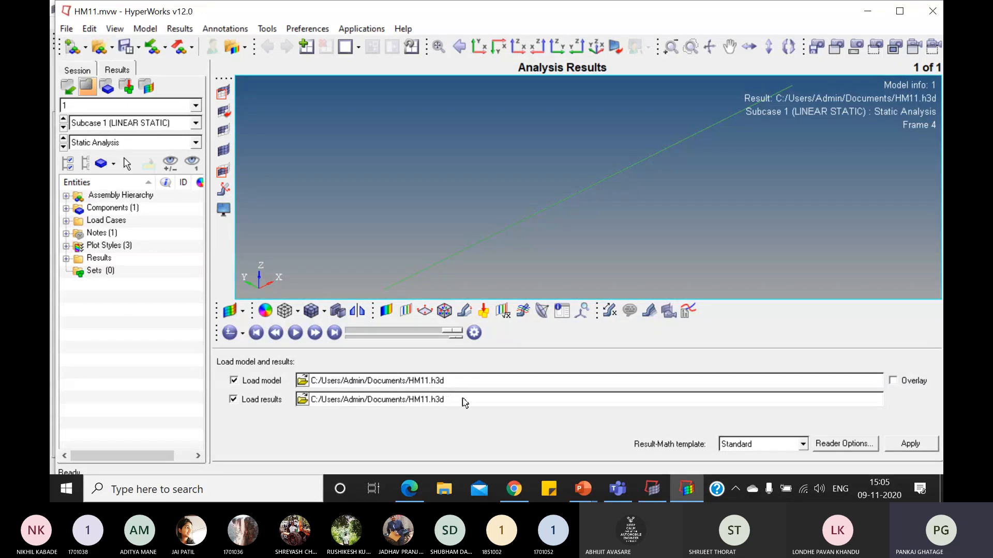
click(900, 11)
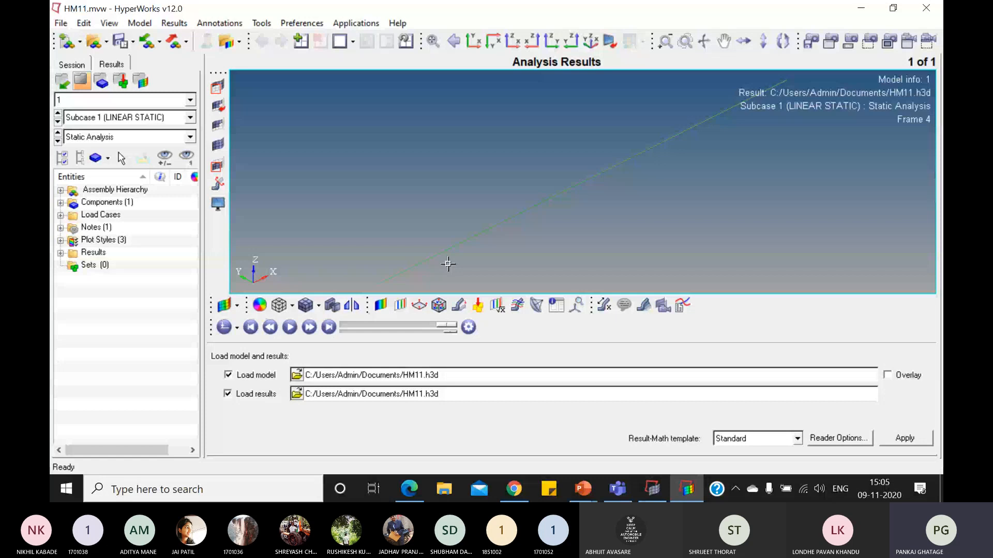
click(381, 306)
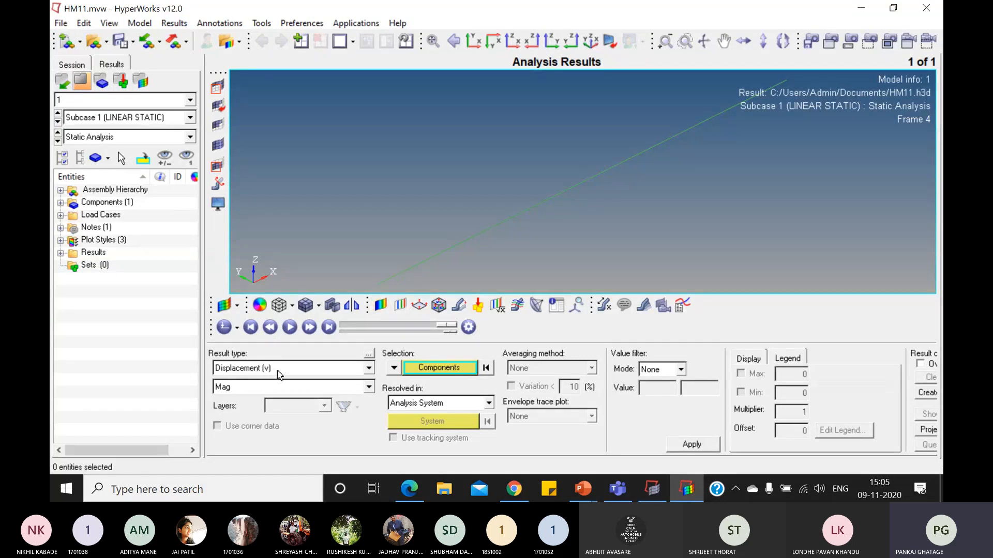
click(368, 368)
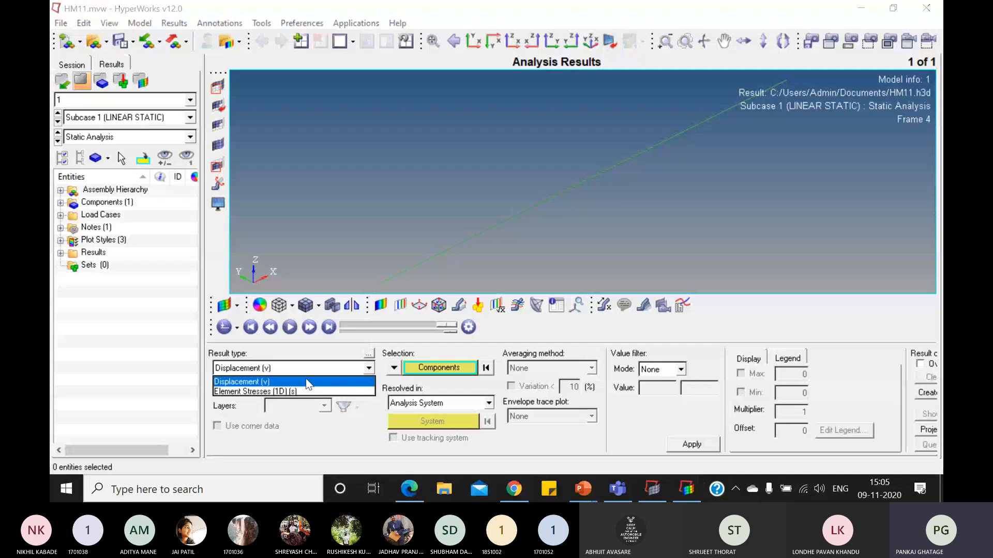
click(297, 381)
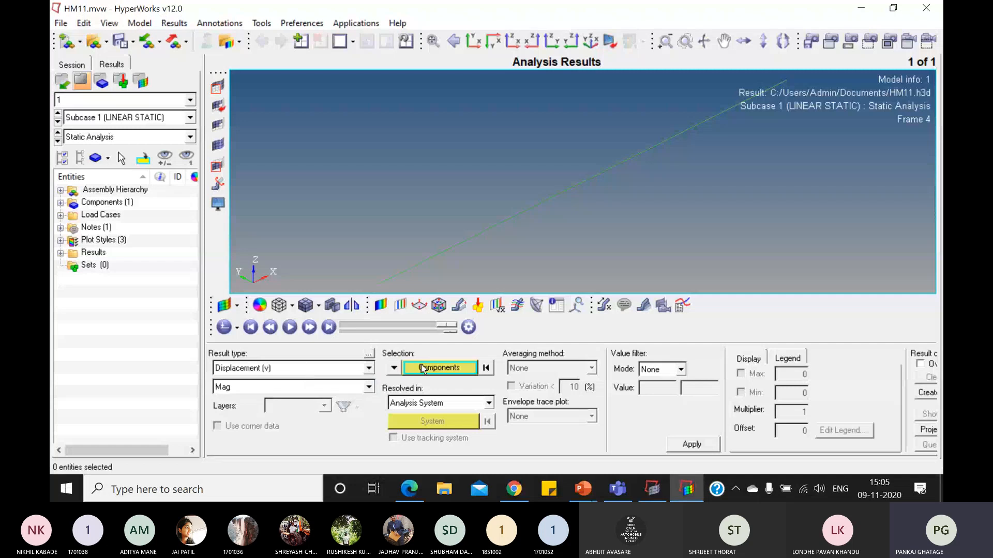
click(709, 444)
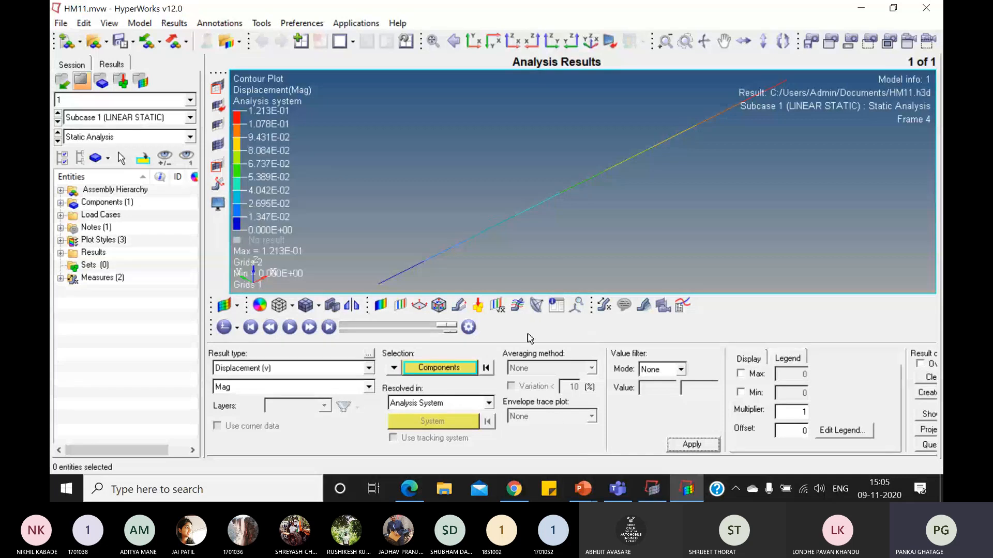
- Compare the plotted displacement with the calculated value on the rod slide of the 1D Meshing presentation, and return to HyperView
click(582, 489)
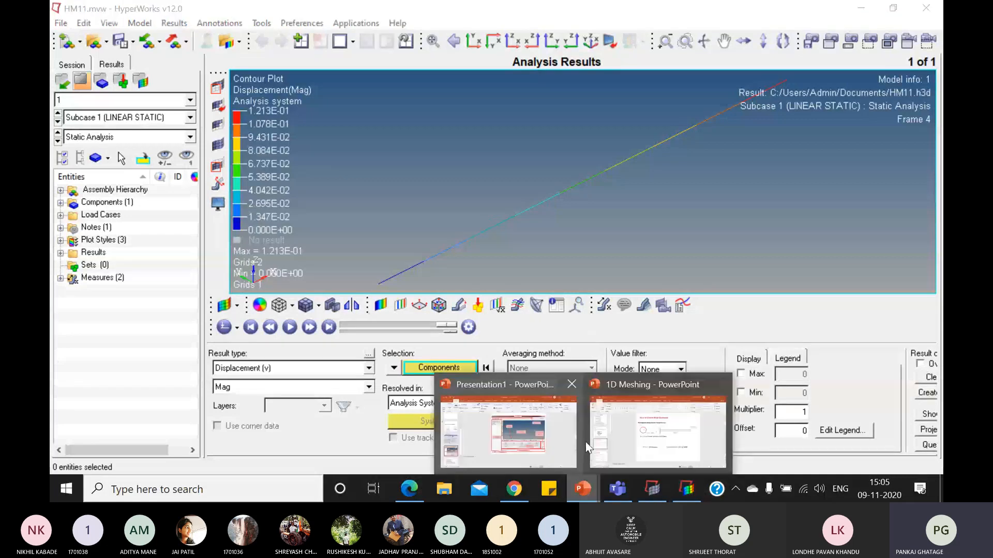
click(587, 444)
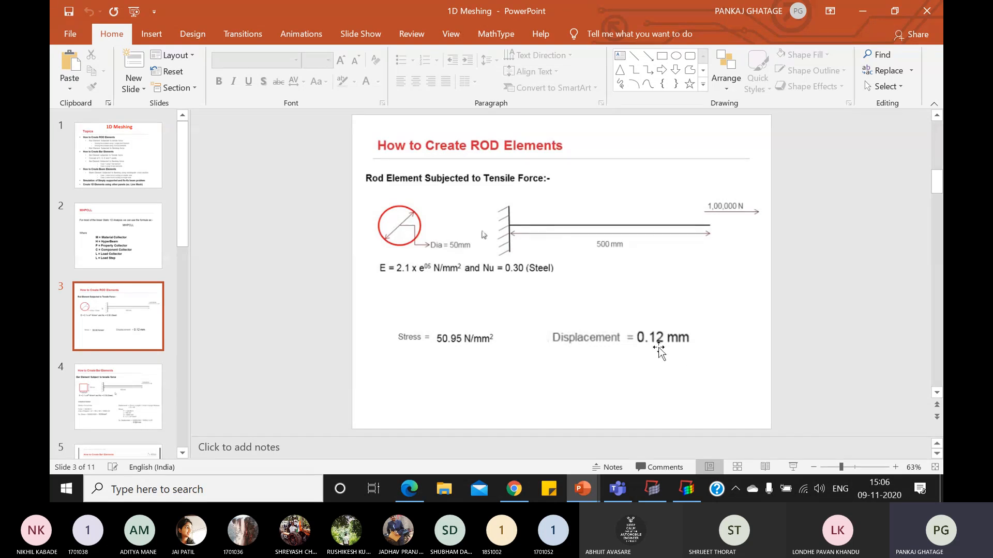
click(687, 488)
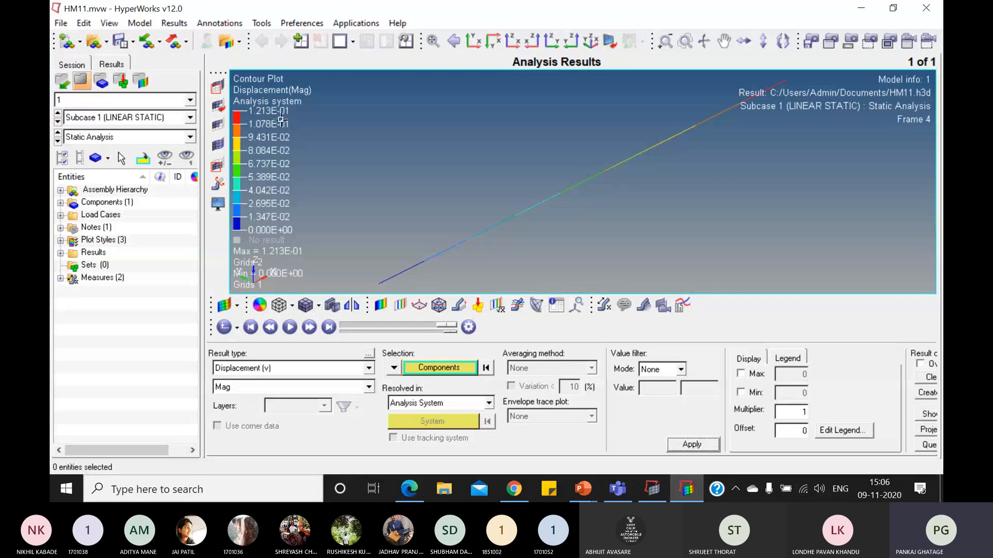
- Plot the 1D element stress contour, trying CELAS Stress first and switching to CROD Axial Stress
click(350, 368)
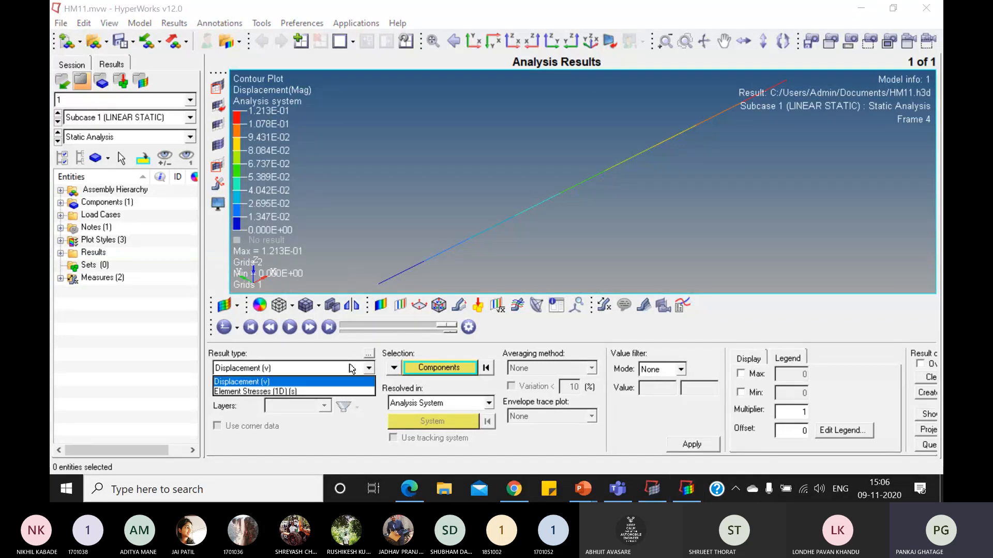
click(310, 391)
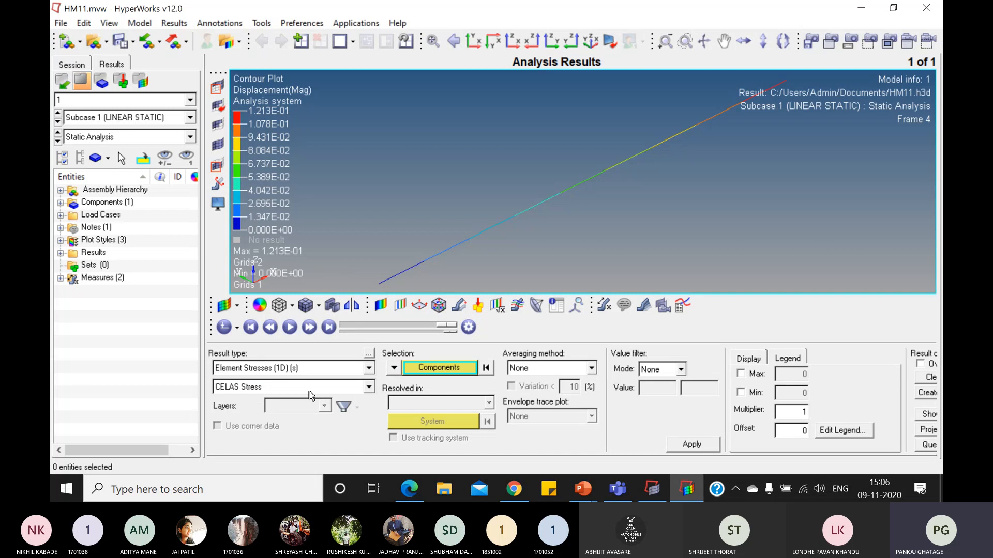
click(678, 445)
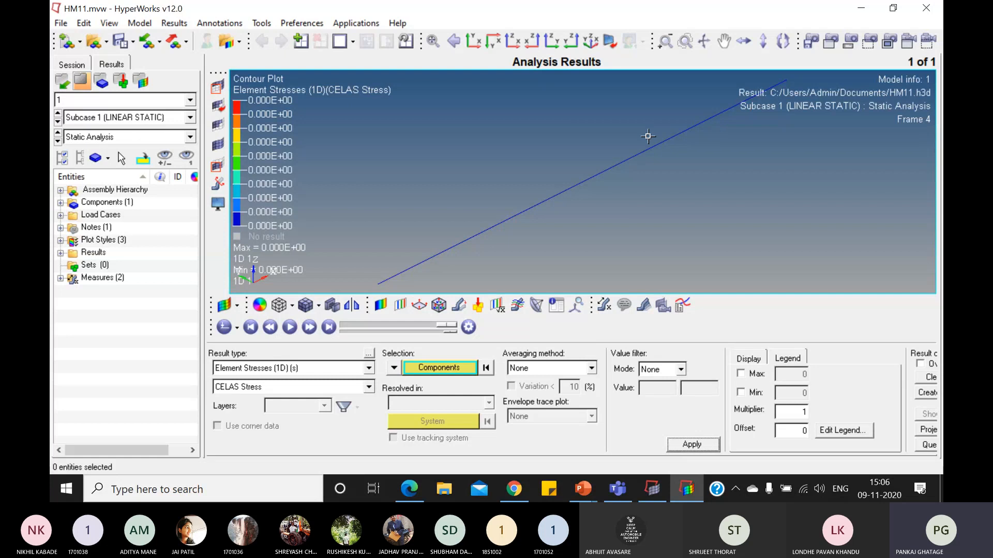
click(369, 387)
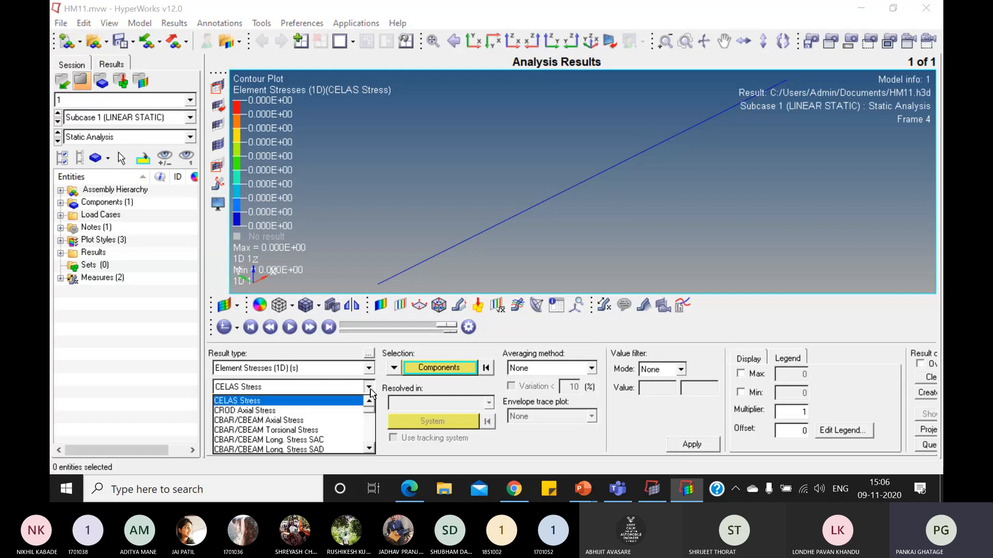
click(251, 411)
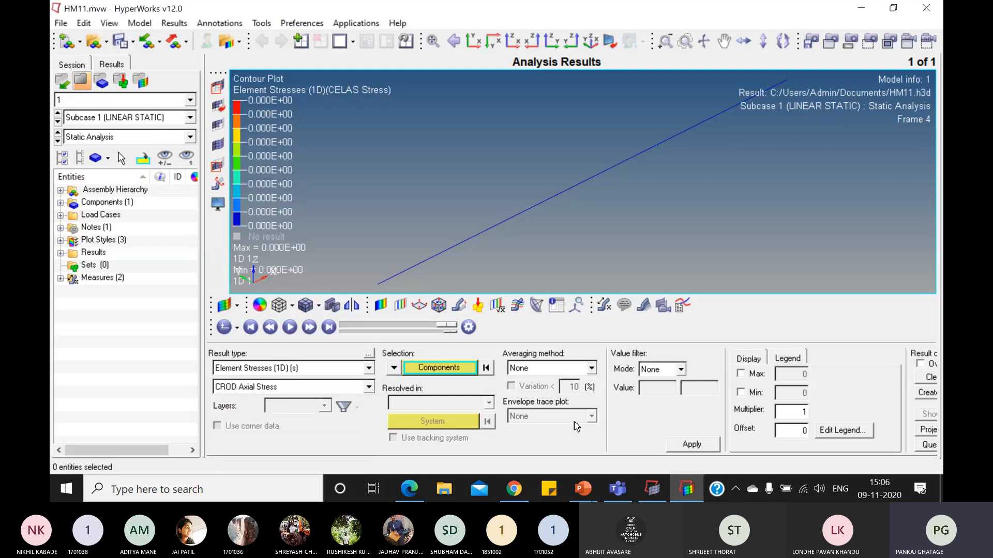
click(698, 449)
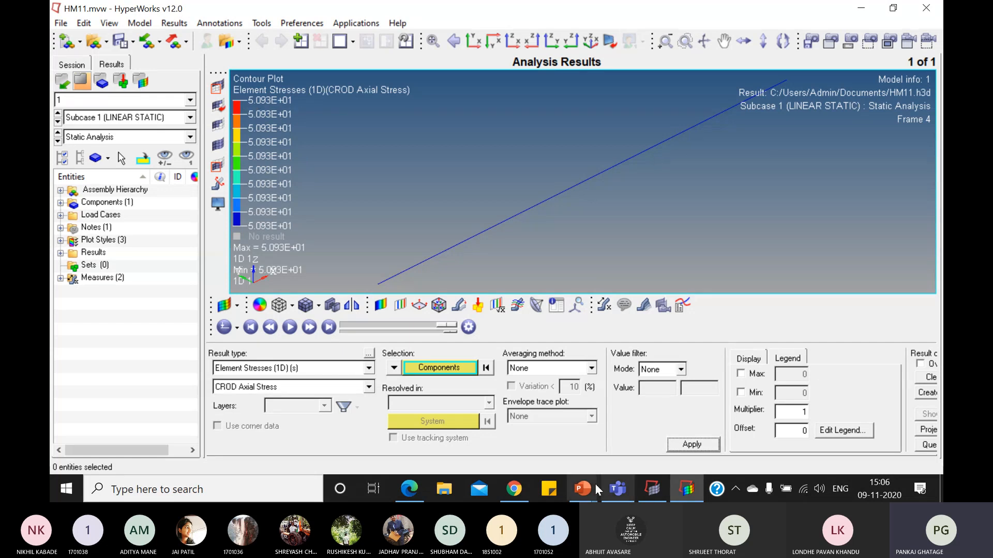
- Compare the plotted axial stress with the calculated stress on the 1D Meshing rod slide, and return to HyperView
mouse_move(586, 481)
click(623, 447)
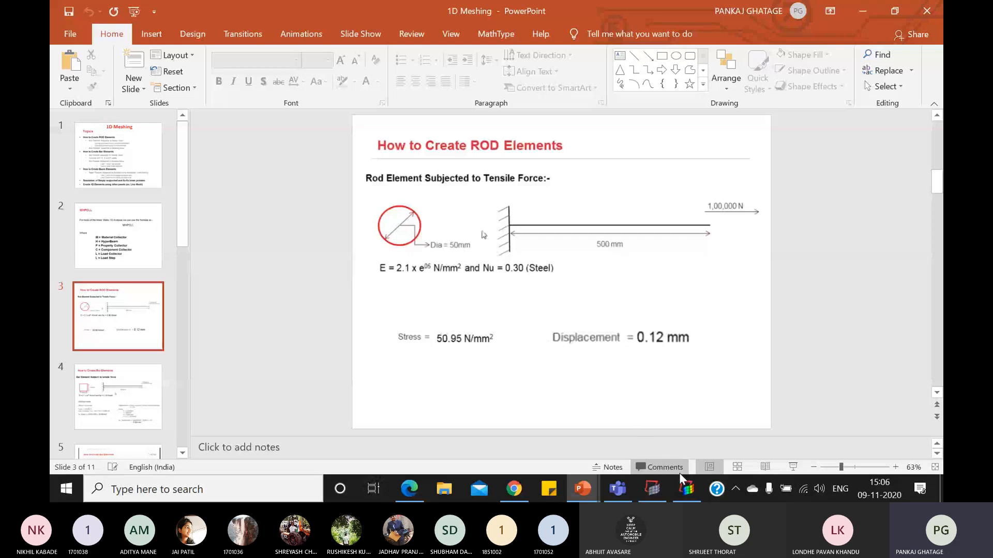
click(686, 489)
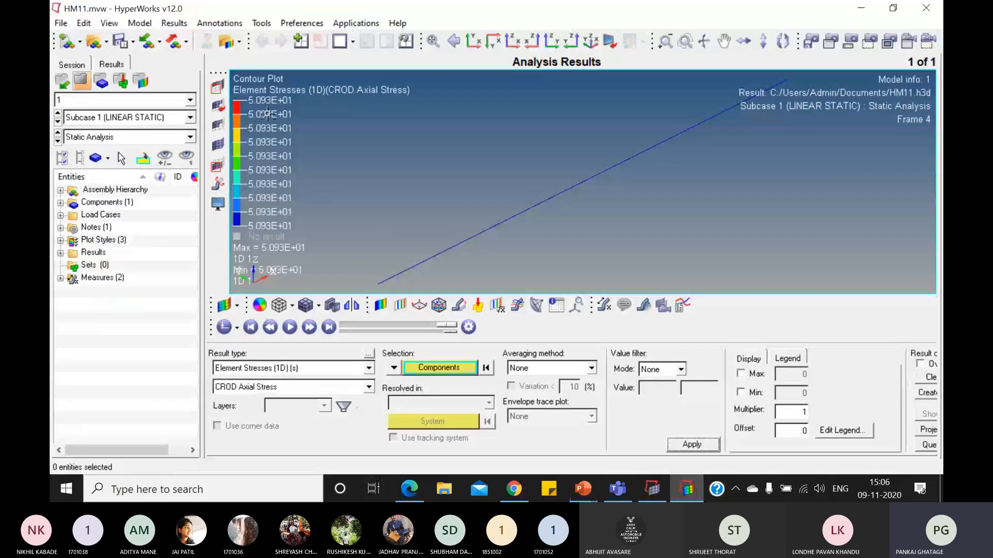
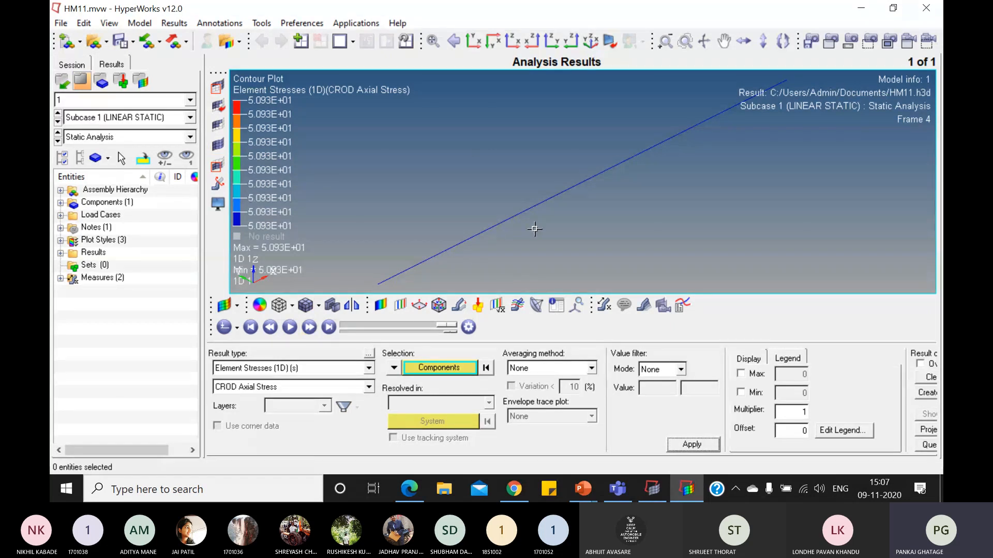
- Switch the contour back to displacement magnitude and view the rod in the XY plane
click(342, 368)
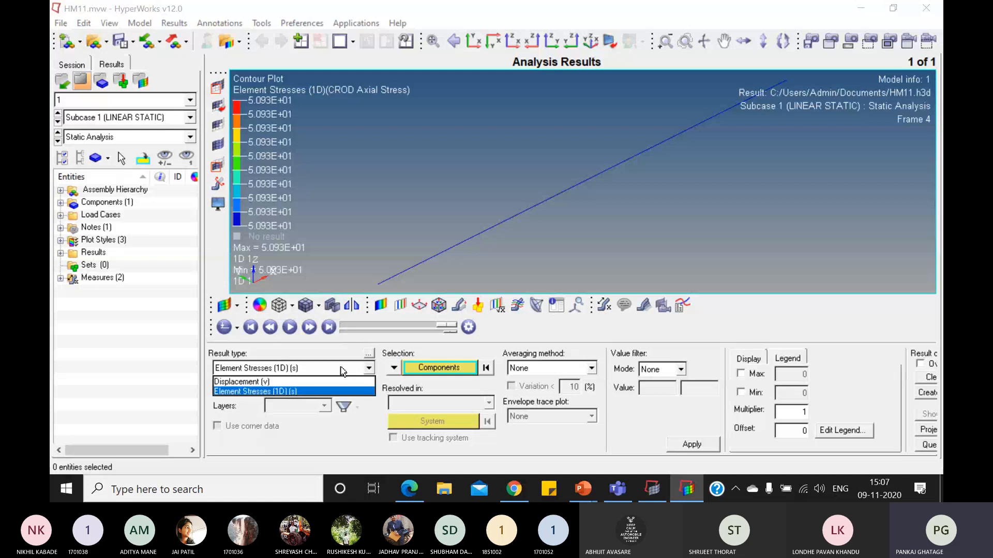
click(320, 382)
click(703, 446)
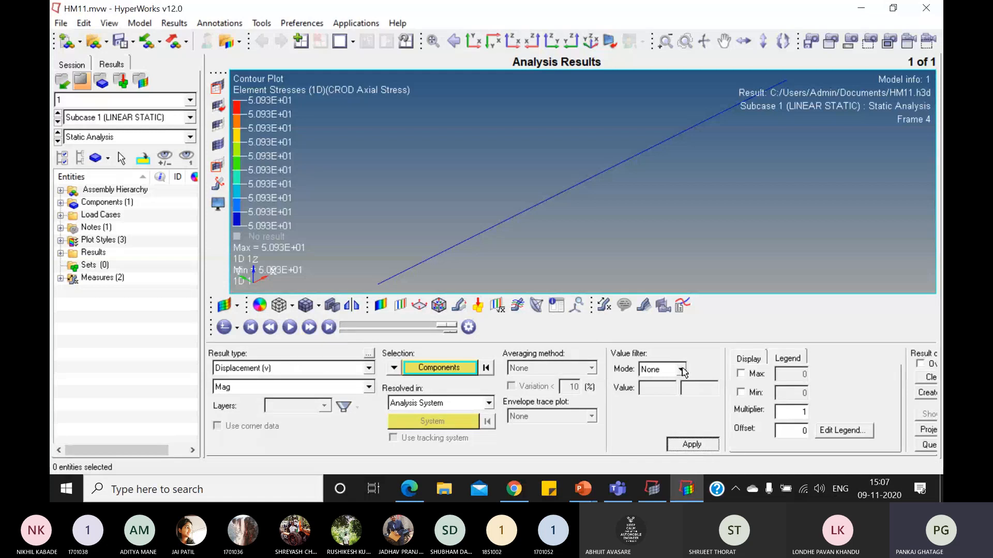
click(692, 445)
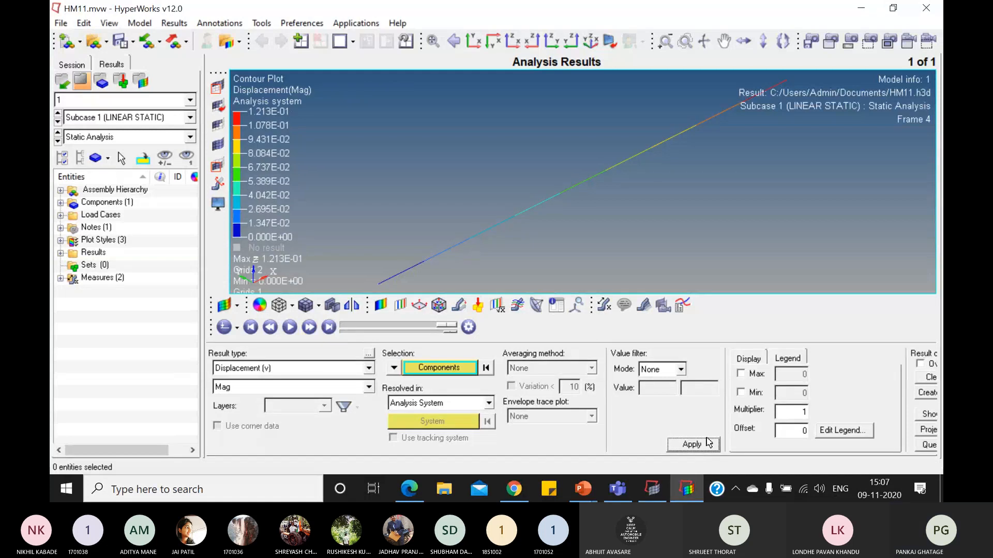
click(484, 40)
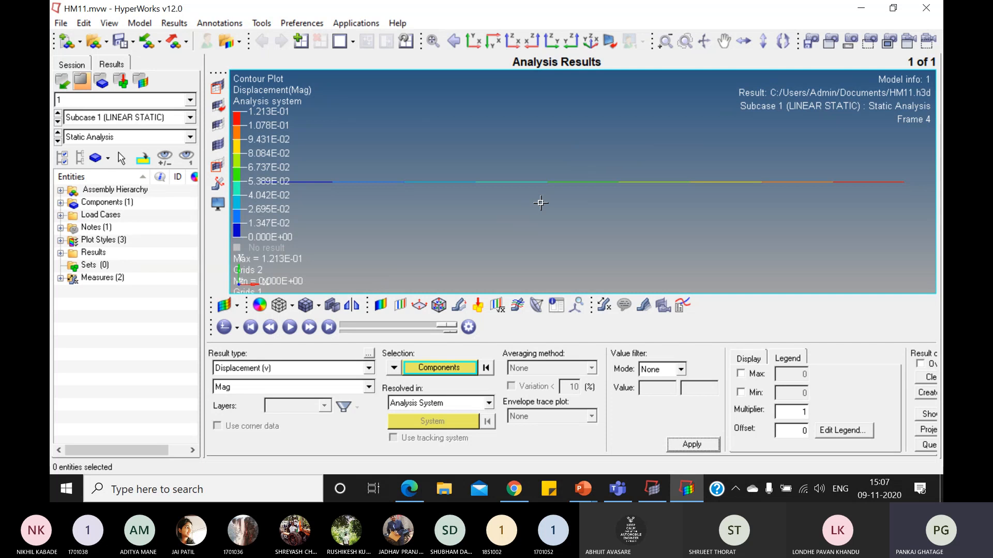
click(300, 23)
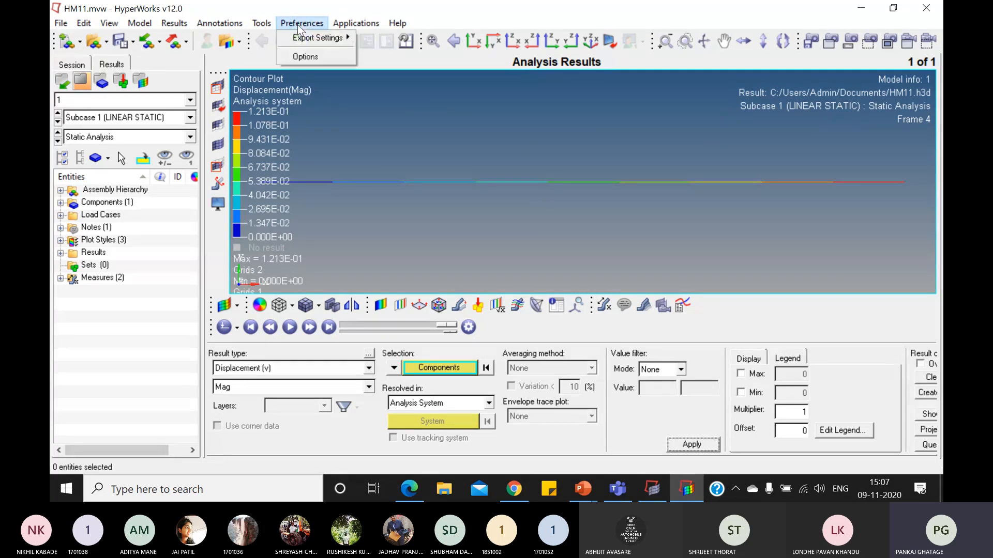
- Set the element mark for ROD elements to Cylinder in the visualization options and apply it to the contour plot
click(306, 57)
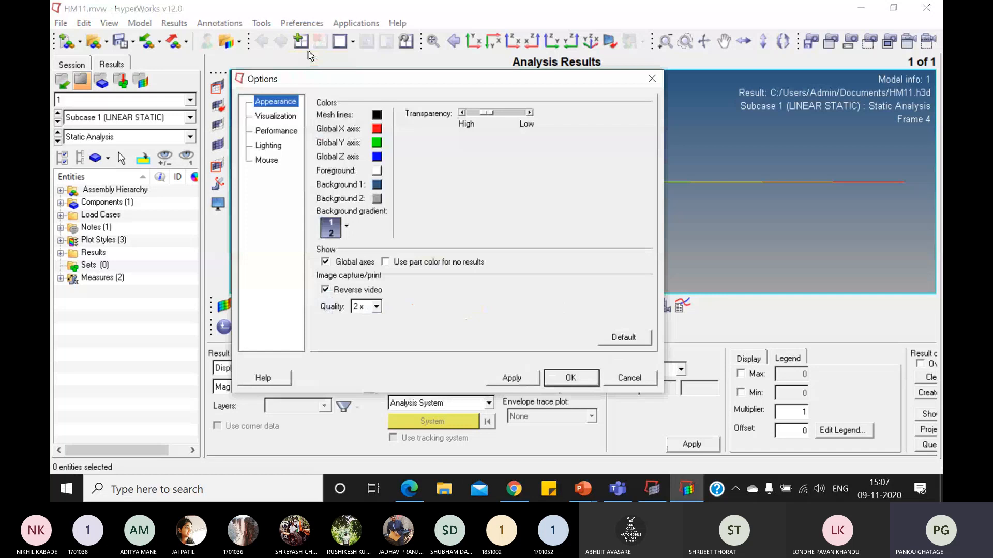
click(275, 115)
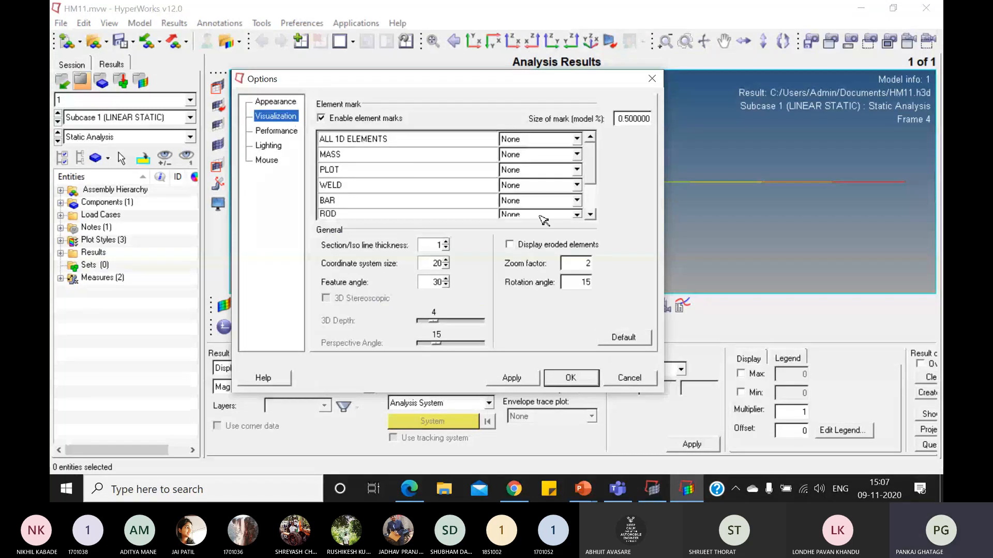
scroll(593, 190, down, 2)
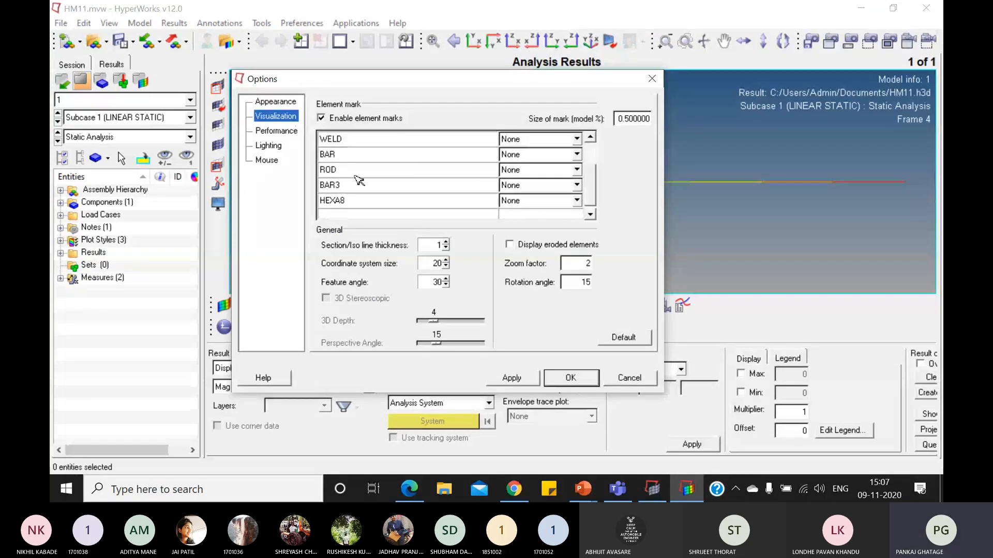
click(540, 171)
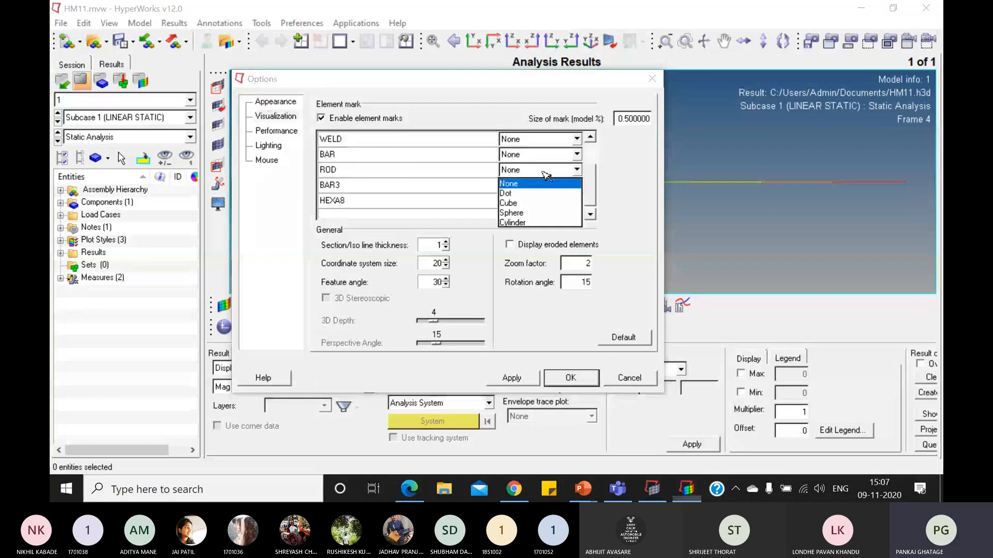
click(514, 222)
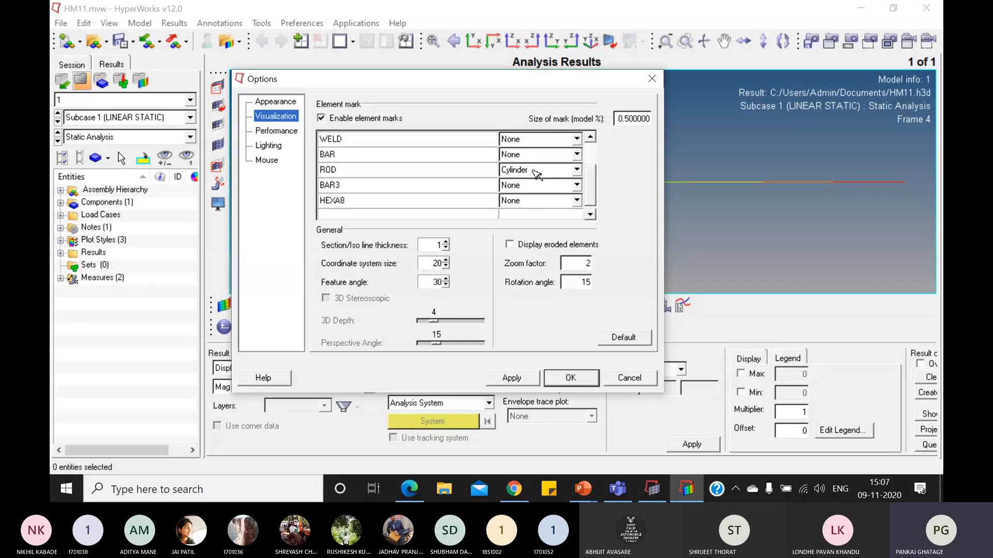
click(549, 378)
click(568, 378)
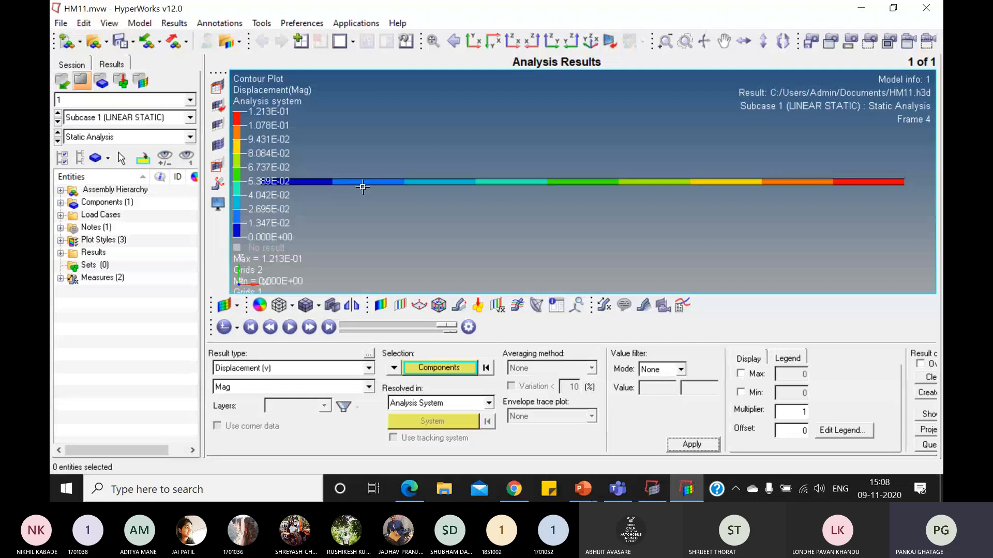
- Animate the rod's displacement contour and compare it with the constrained and loaded rod model in HyperMesh
click(290, 327)
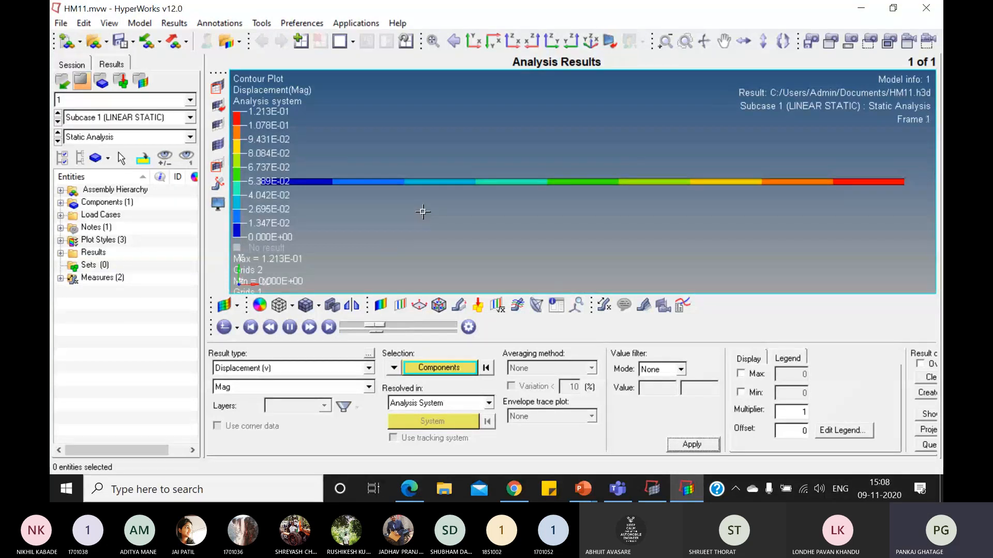
click(647, 487)
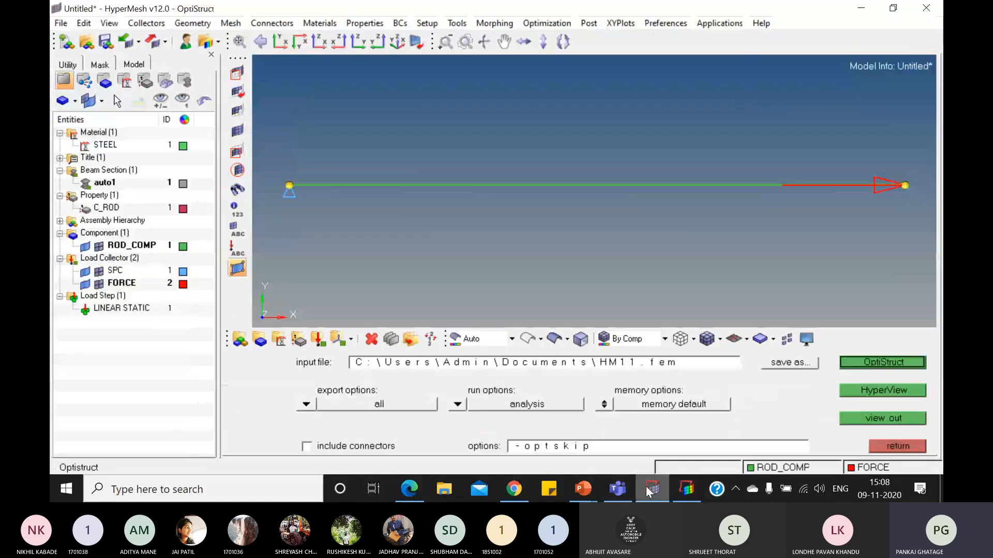
click(684, 491)
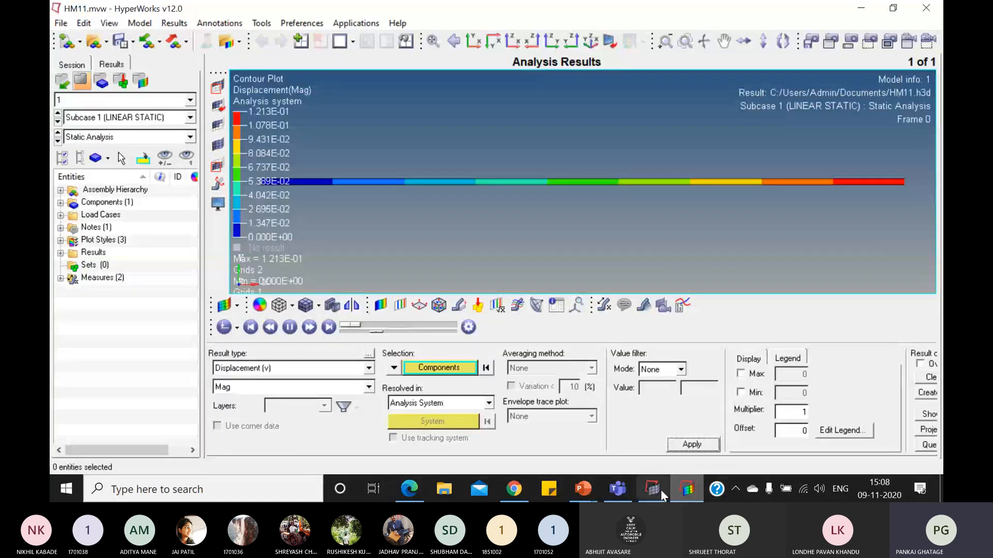
click(659, 489)
click(682, 489)
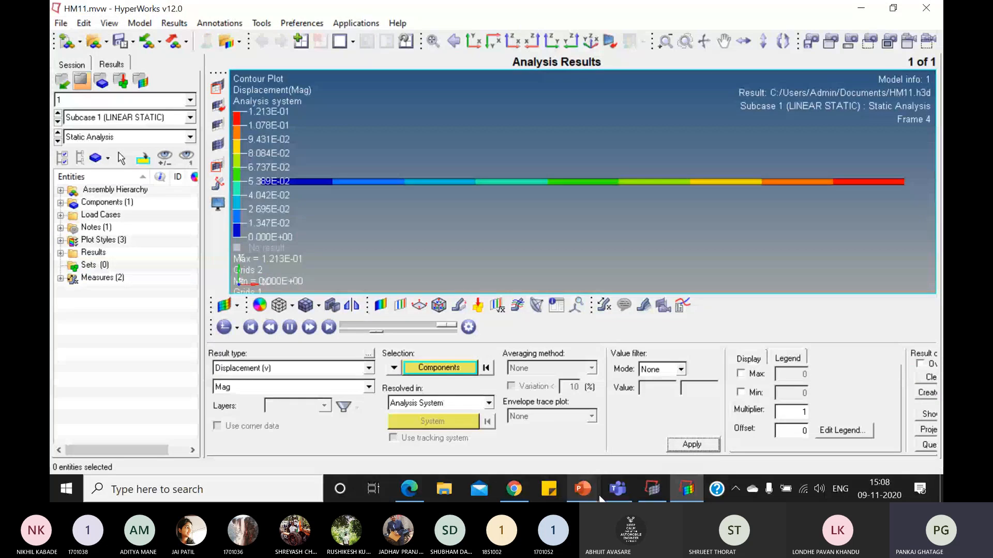
mouse_move(652, 491)
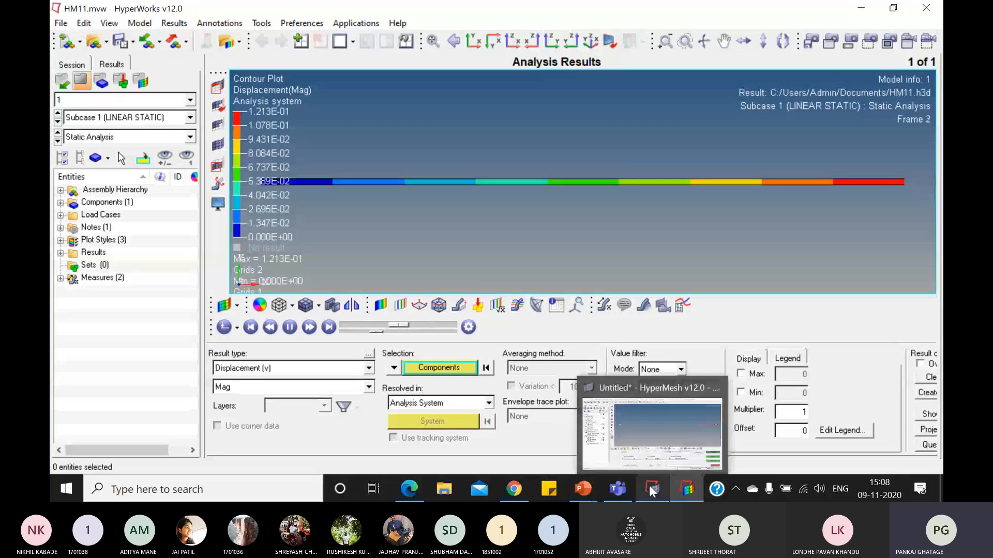
click(651, 442)
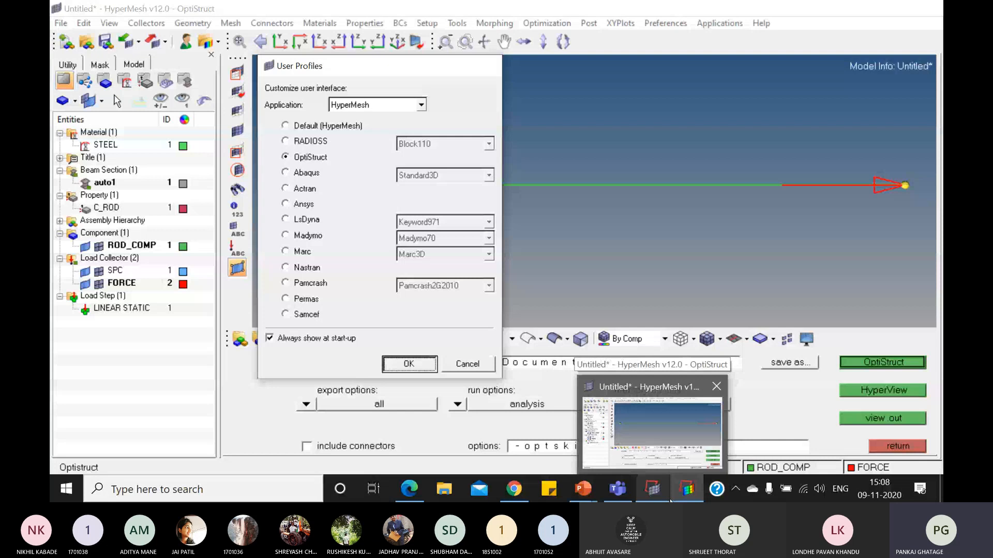
- Switch to the Microsoft Teams meeting, open the meeting chat and send the message "HI"
click(617, 488)
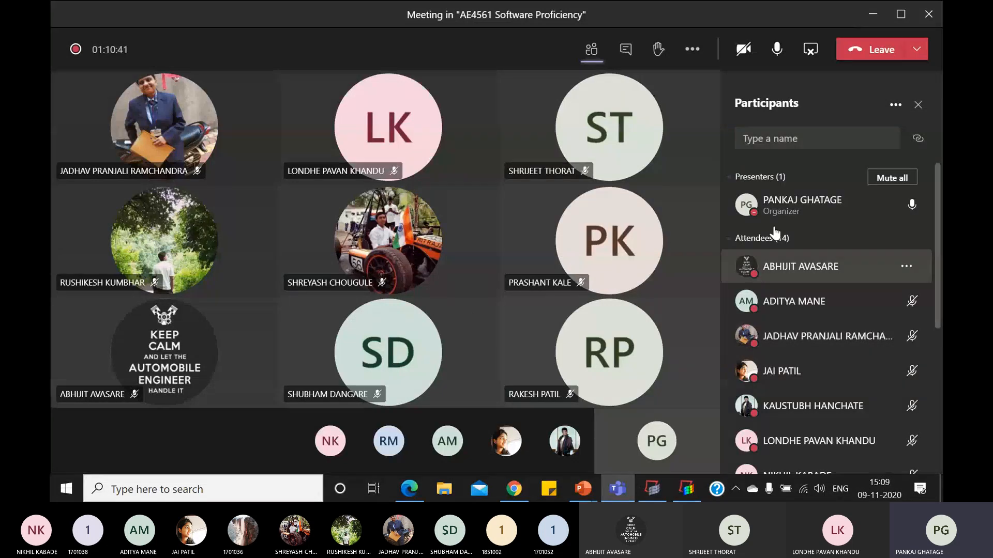
click(626, 49)
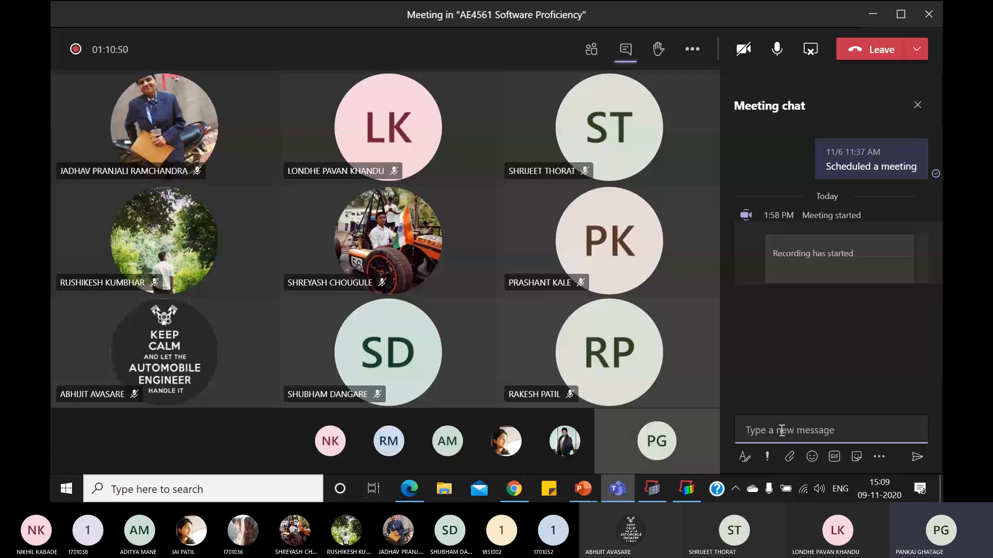
text(HI)
key(Return)
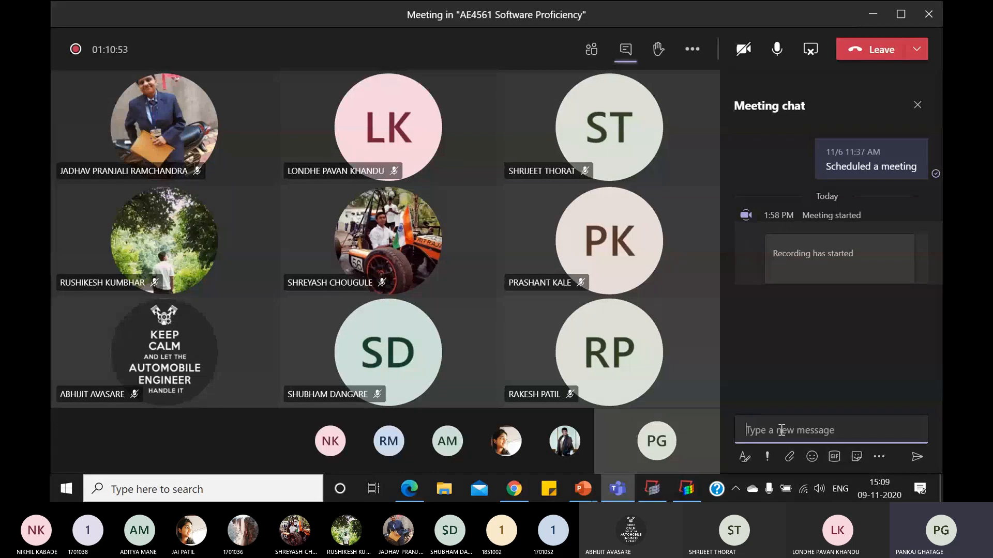